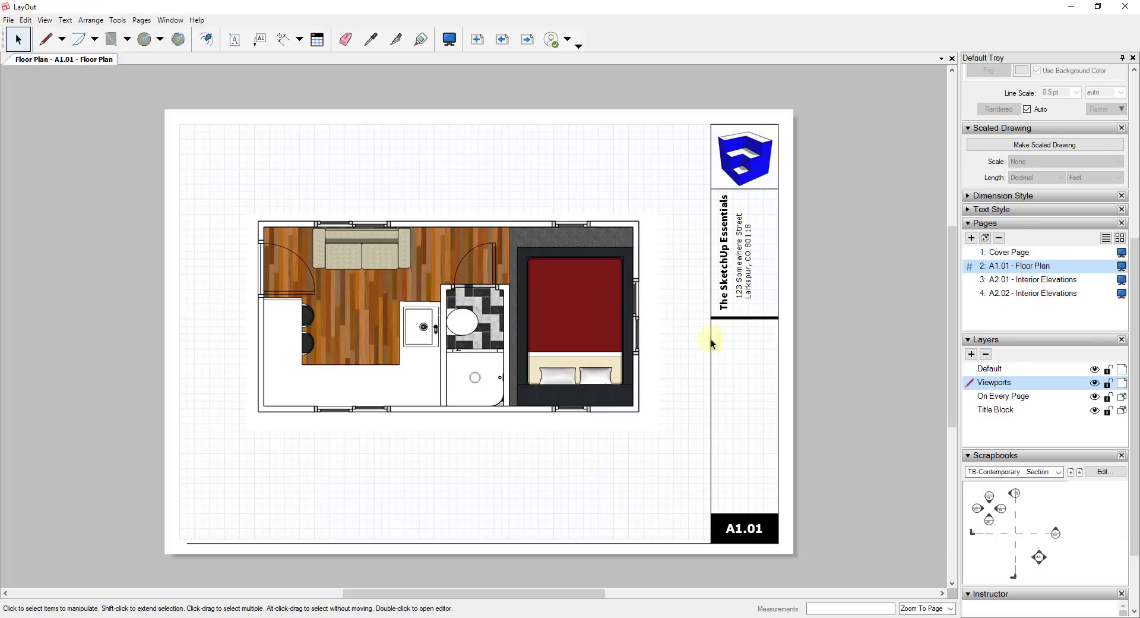
# Step: Try moving the floor plan viewport on the page
pyautogui.click(579, 310)
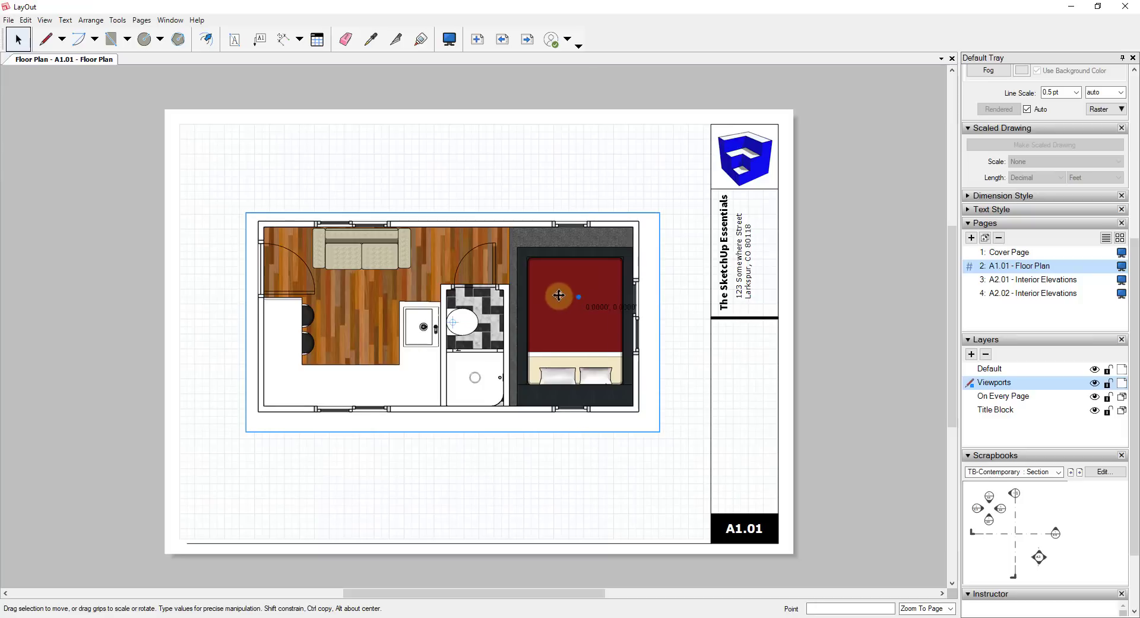
pyautogui.moveTo(554, 301); pyautogui.dragTo(565, 277)
pyautogui.click(689, 321)
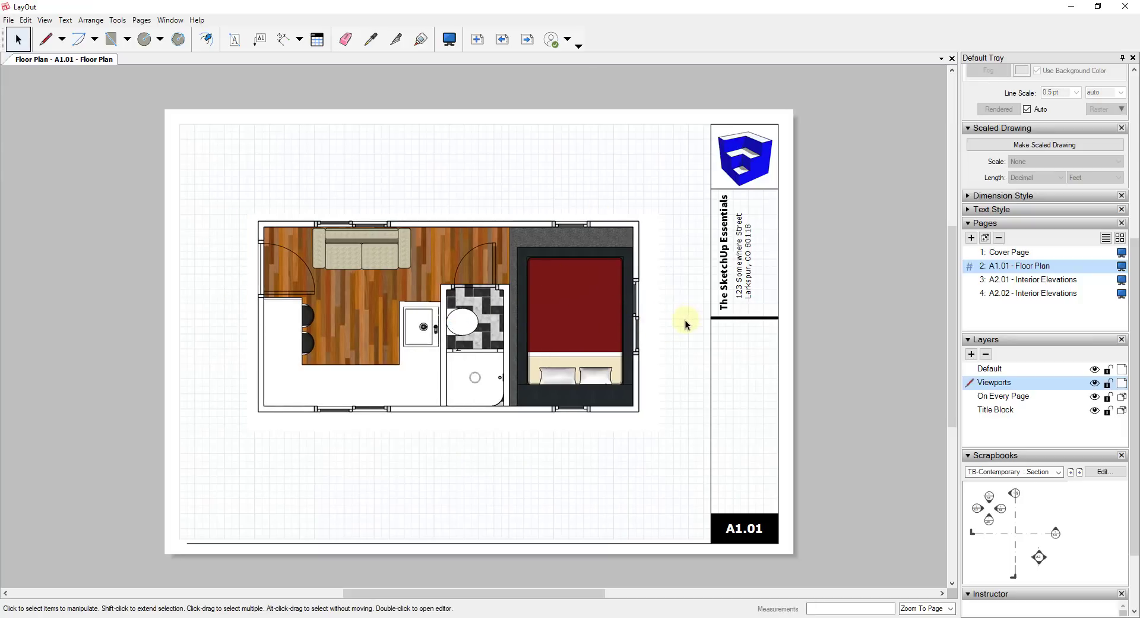
# Step: Lock the Viewports layer and keep Default as the active layer for annotations
pyautogui.click(1109, 383)
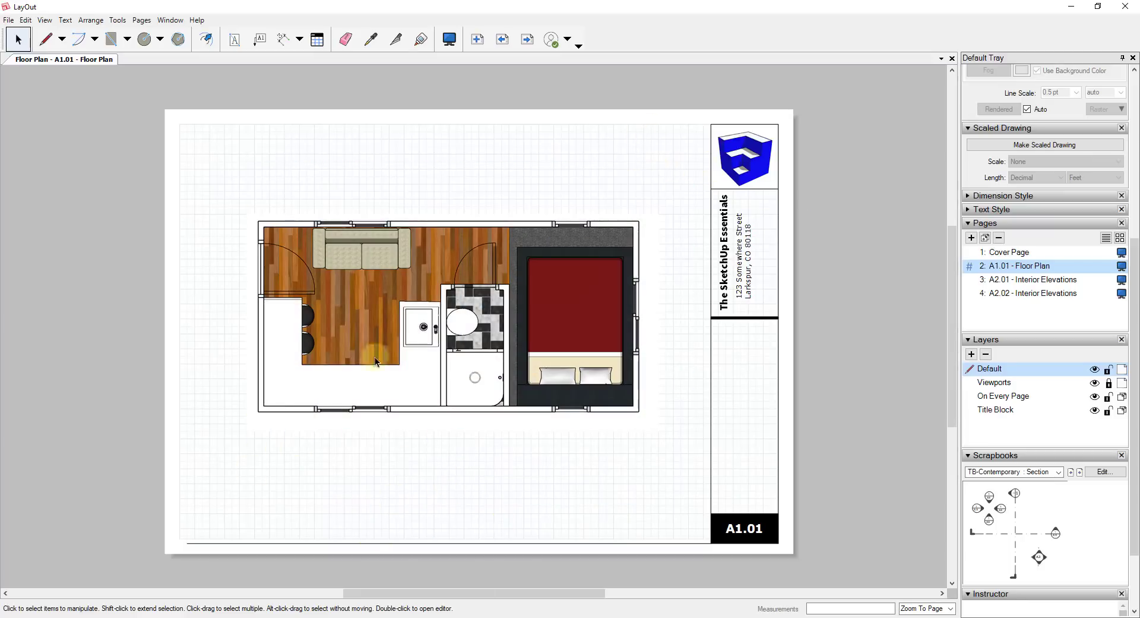
pyautogui.click(1109, 382)
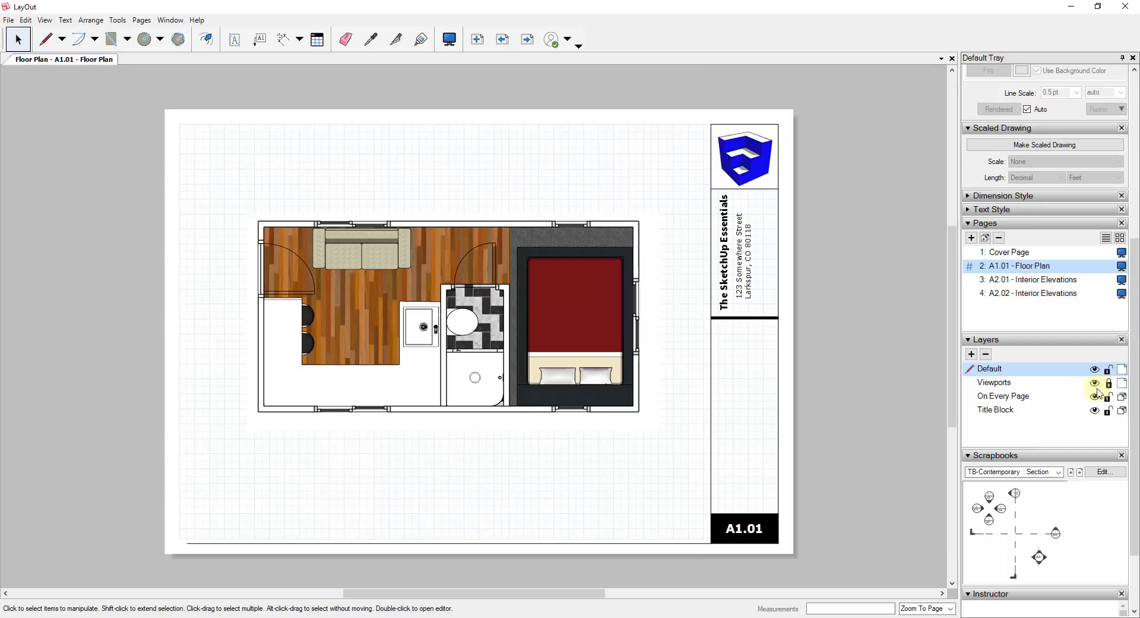
pyautogui.click(1027, 381)
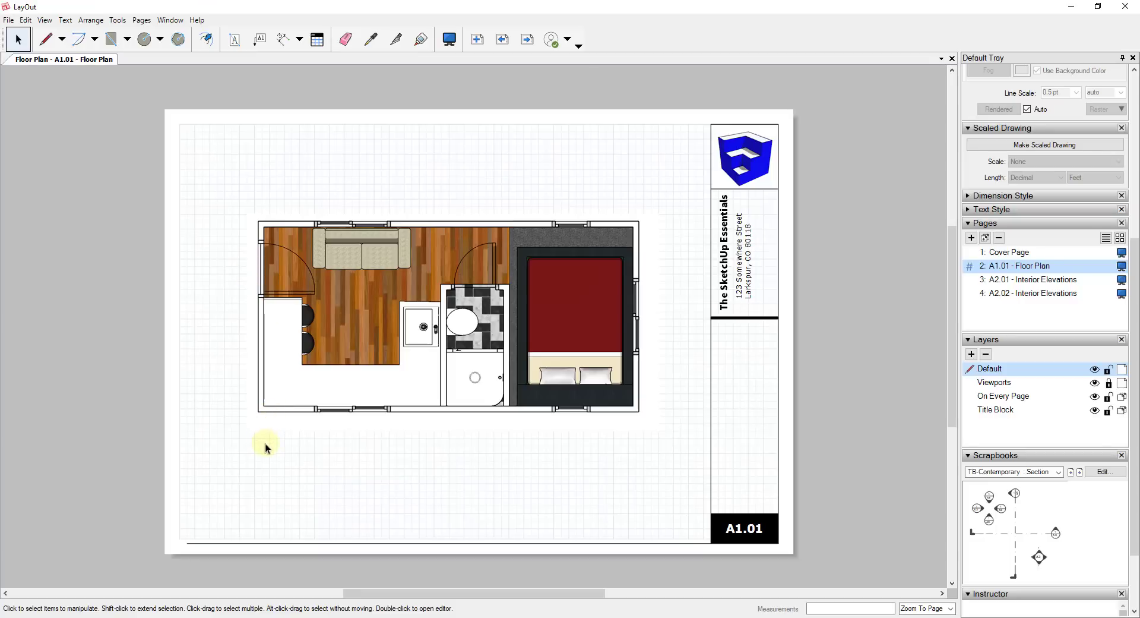
pyautogui.moveTo(262, 447); pyautogui.dragTo(637, 496)
# Step: Dimension the exterior door-side wall from its lower corner to the lower edge of the door opening, offset outside the plan
pyautogui.scroll(5, 1013, 341)
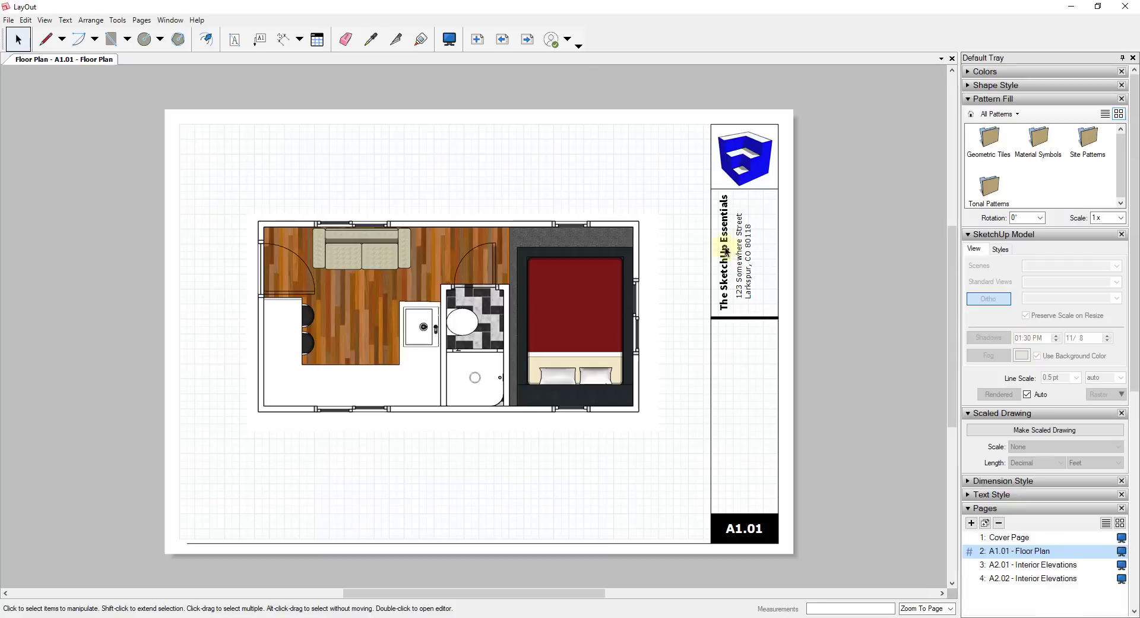
pyautogui.click(282, 41)
pyautogui.scroll(2, 249, 411)
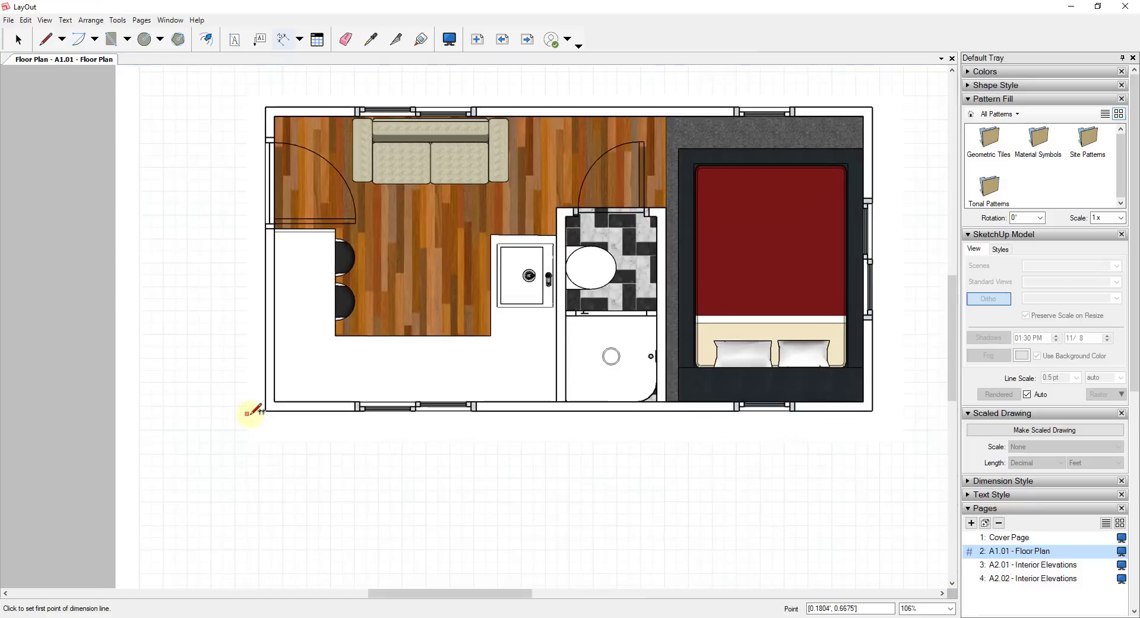
pyautogui.scroll(3, 250, 411)
pyautogui.click(279, 405)
pyautogui.scroll(-5, 279, 405)
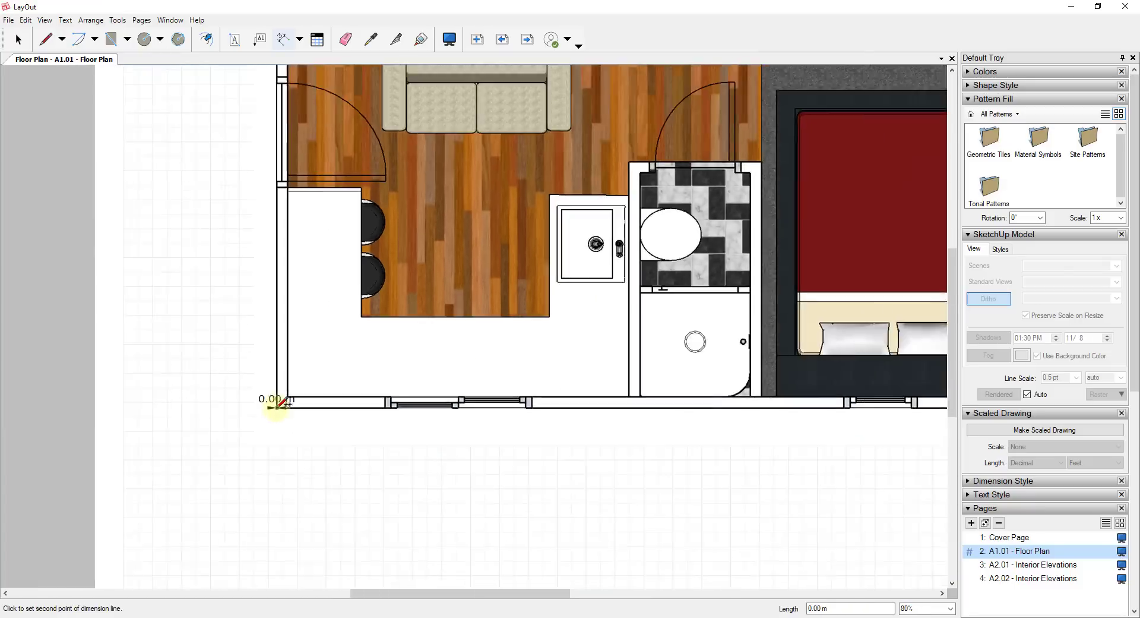
pyautogui.scroll(2, 284, 269)
pyautogui.scroll(1, 284, 269)
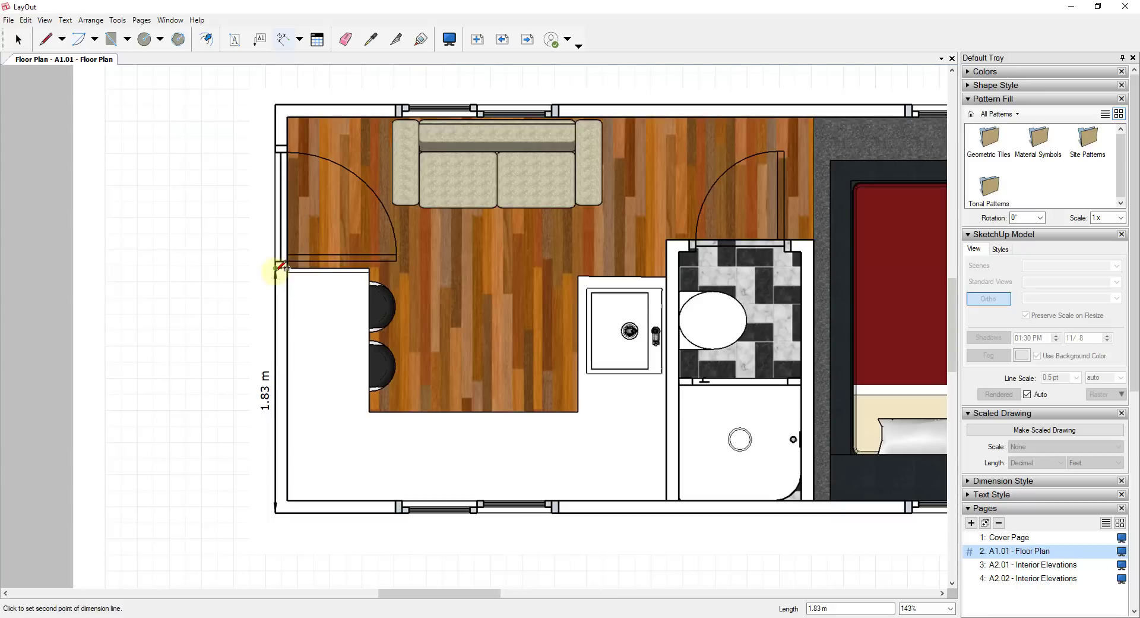
pyautogui.click(277, 269)
pyautogui.click(217, 276)
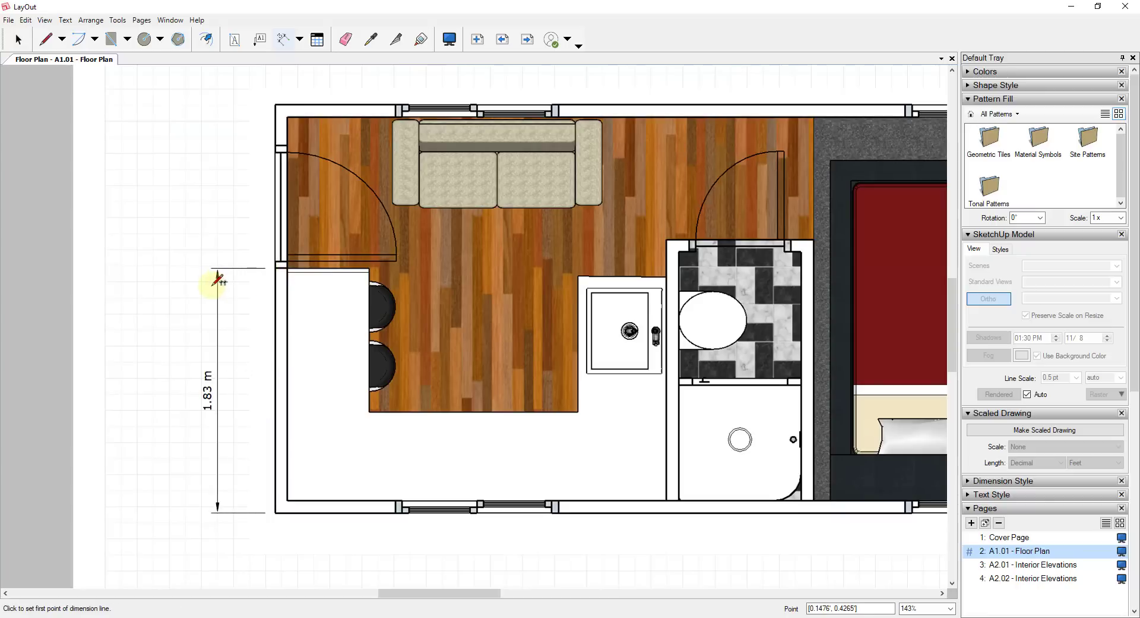
pyautogui.press('space')
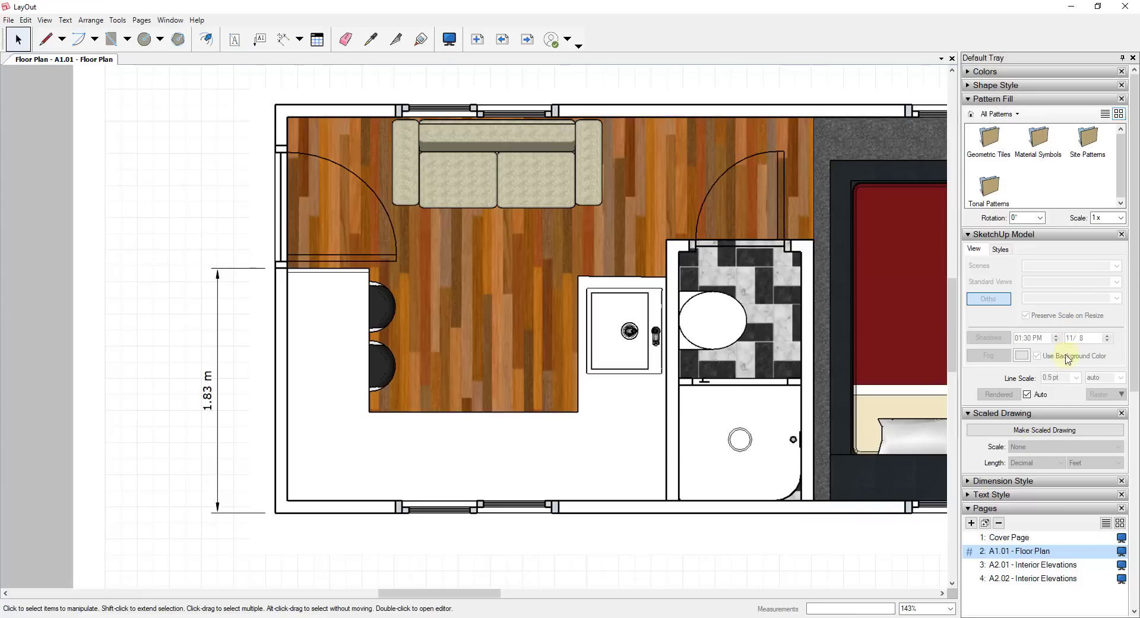
# Step: Show the dimension style settings and change the new wall dimension's length format to Architectural
pyautogui.click(969, 234)
pyautogui.click(969, 250)
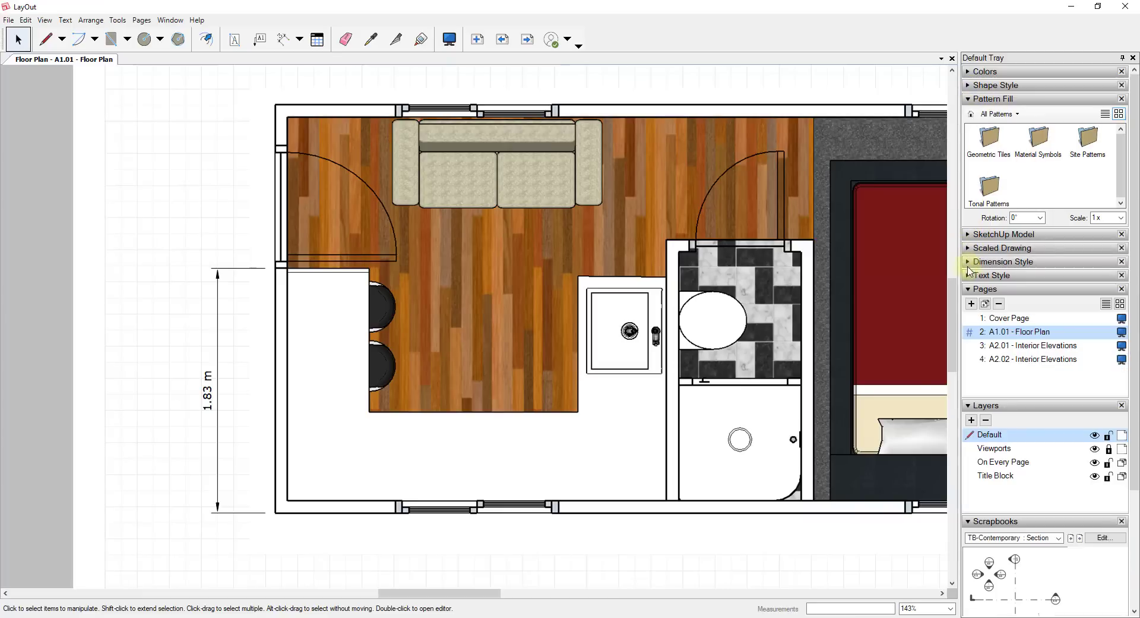
pyautogui.click(968, 262)
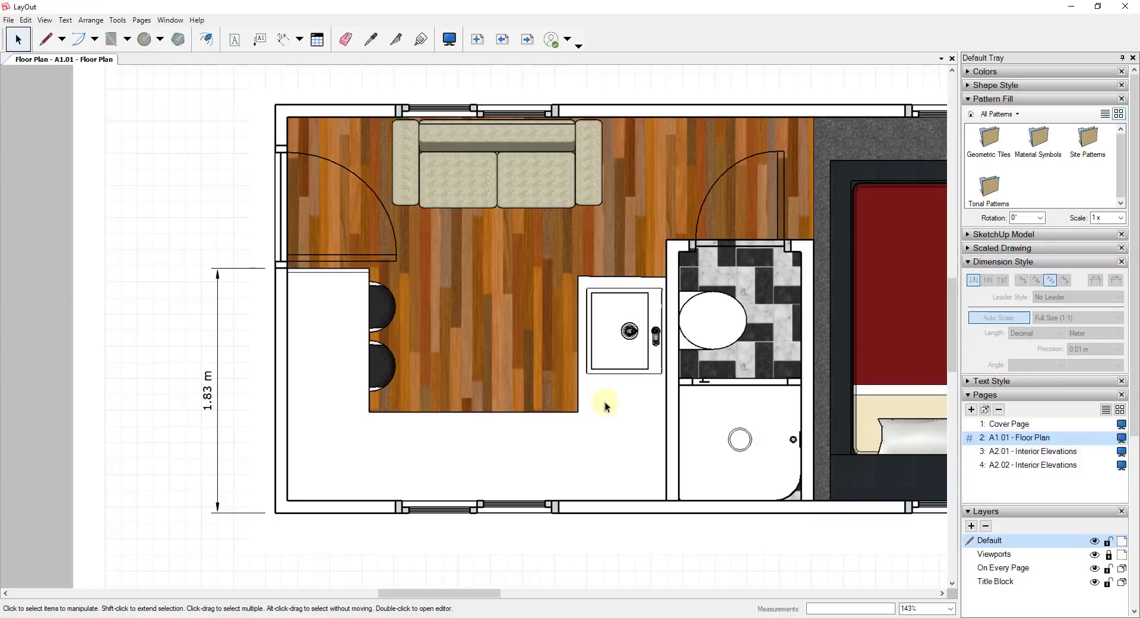
pyautogui.click(218, 393)
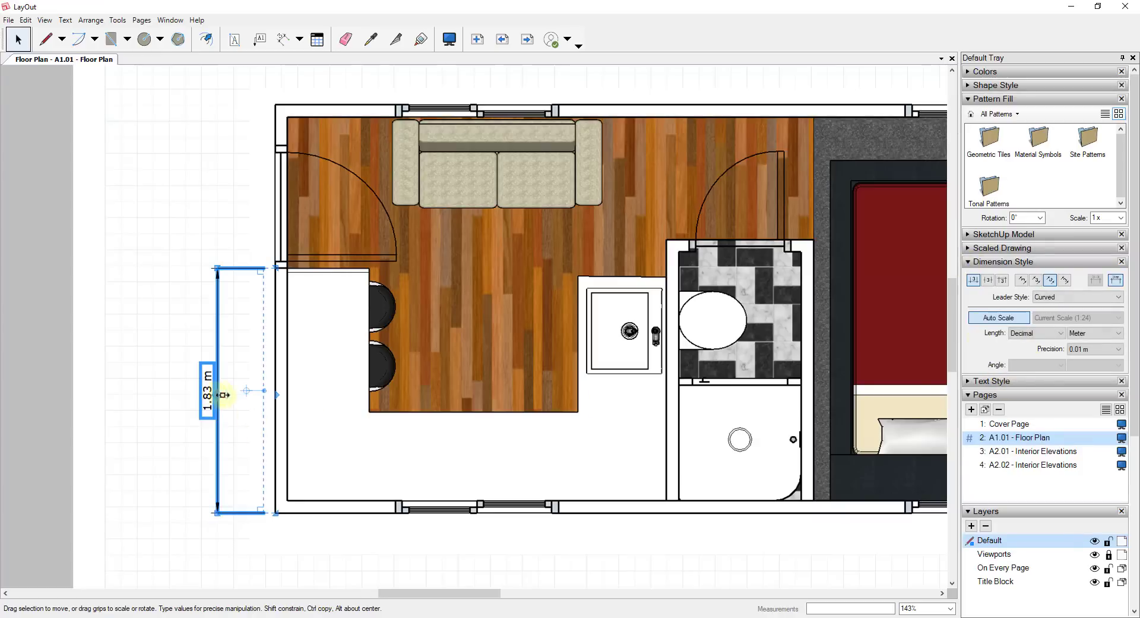
pyautogui.click(1075, 333)
pyautogui.click(1078, 355)
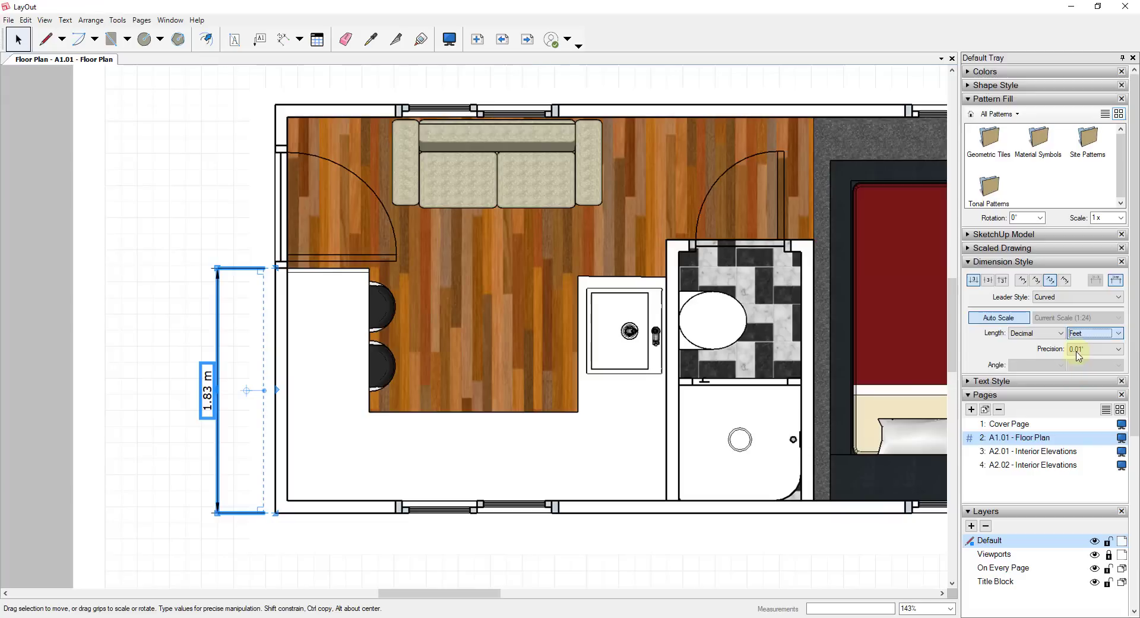
pyautogui.click(1037, 333)
pyautogui.click(1034, 370)
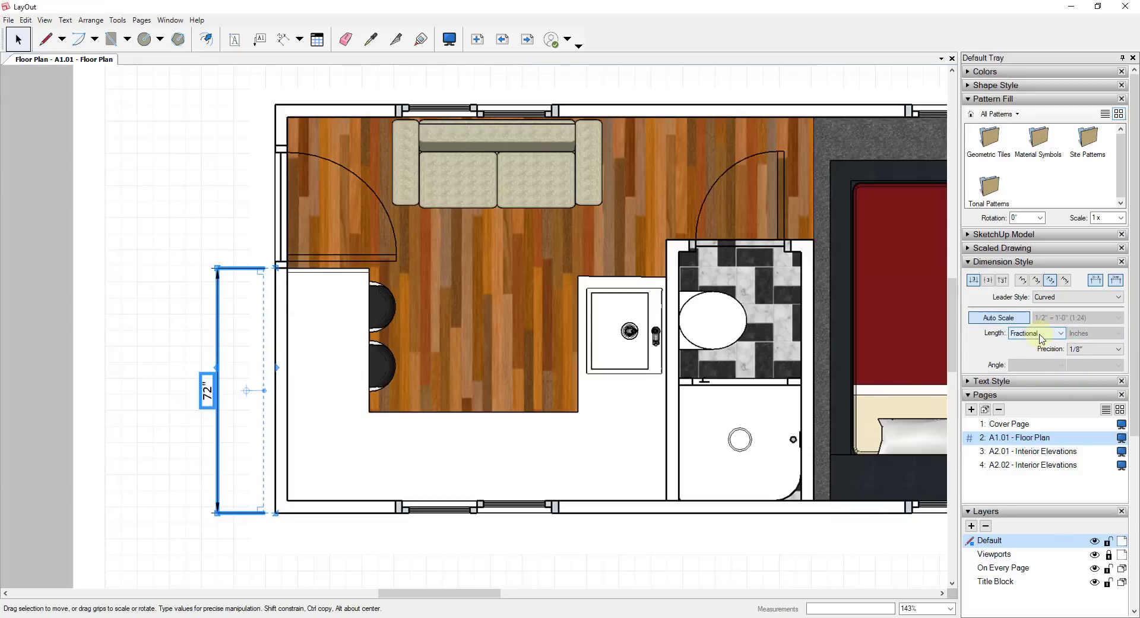
pyautogui.click(1041, 332)
pyautogui.click(1038, 343)
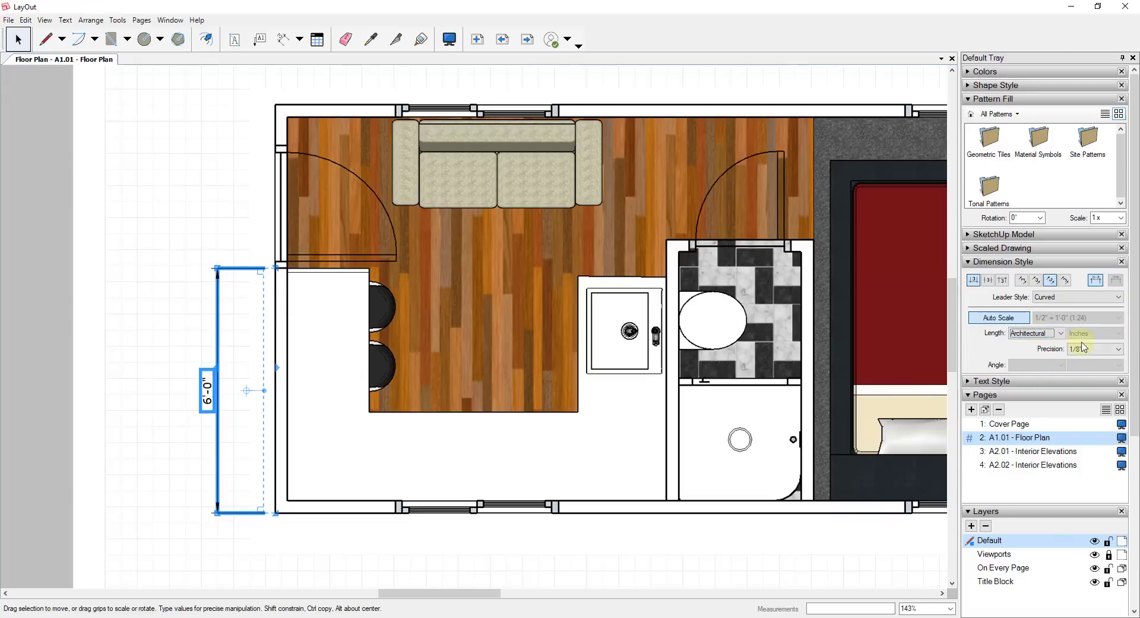
pyautogui.scroll(-2, 547, 239)
pyautogui.press('Escape')
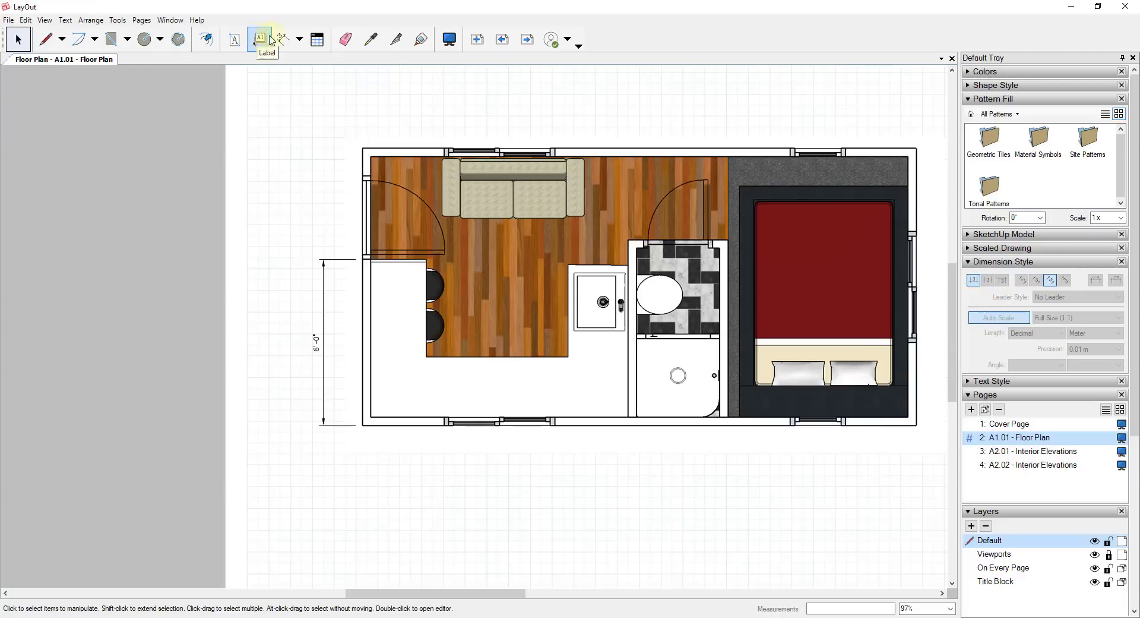
# Step: Set the Dimension tool's default length format to Architectural for new dimensions
pyautogui.click(300, 39)
pyautogui.click(285, 40)
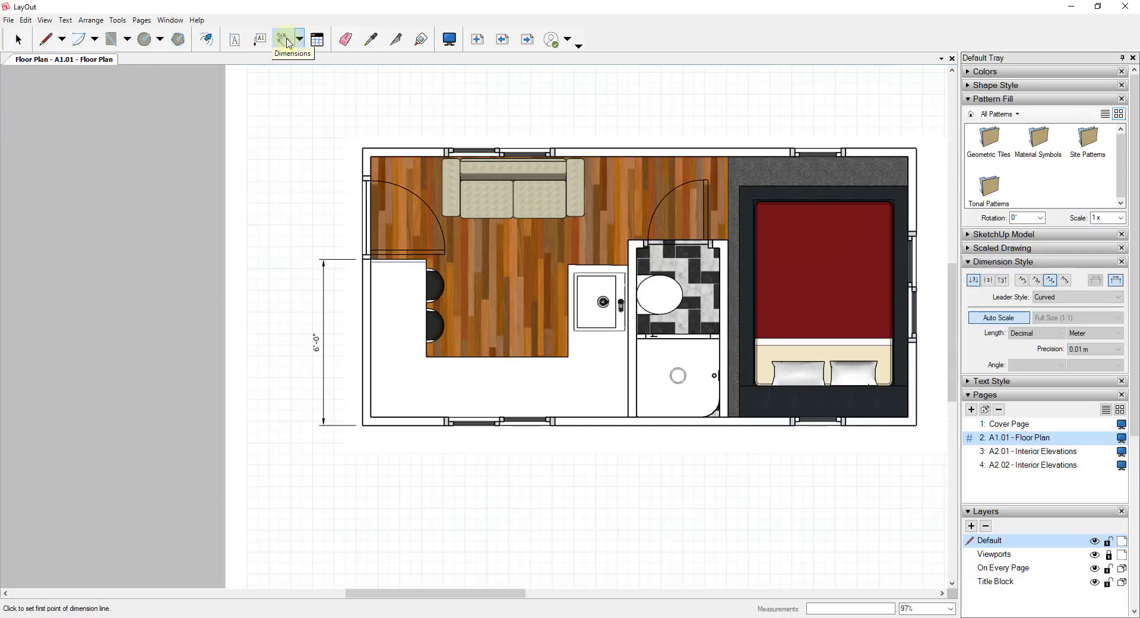
pyautogui.click(1091, 335)
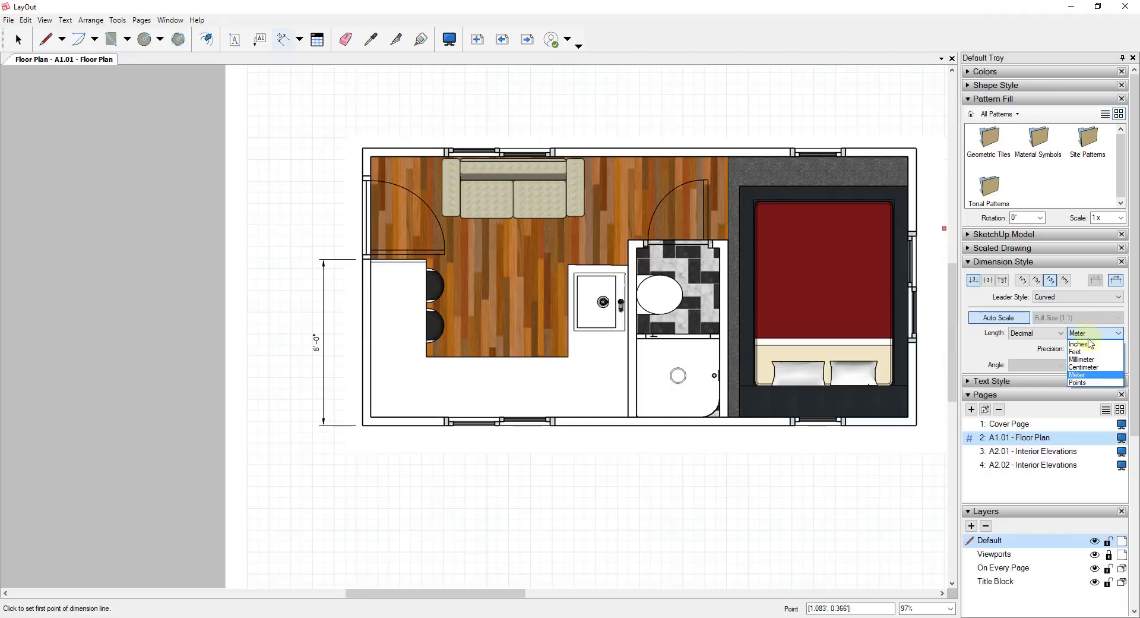
pyautogui.click(1076, 351)
pyautogui.click(1055, 336)
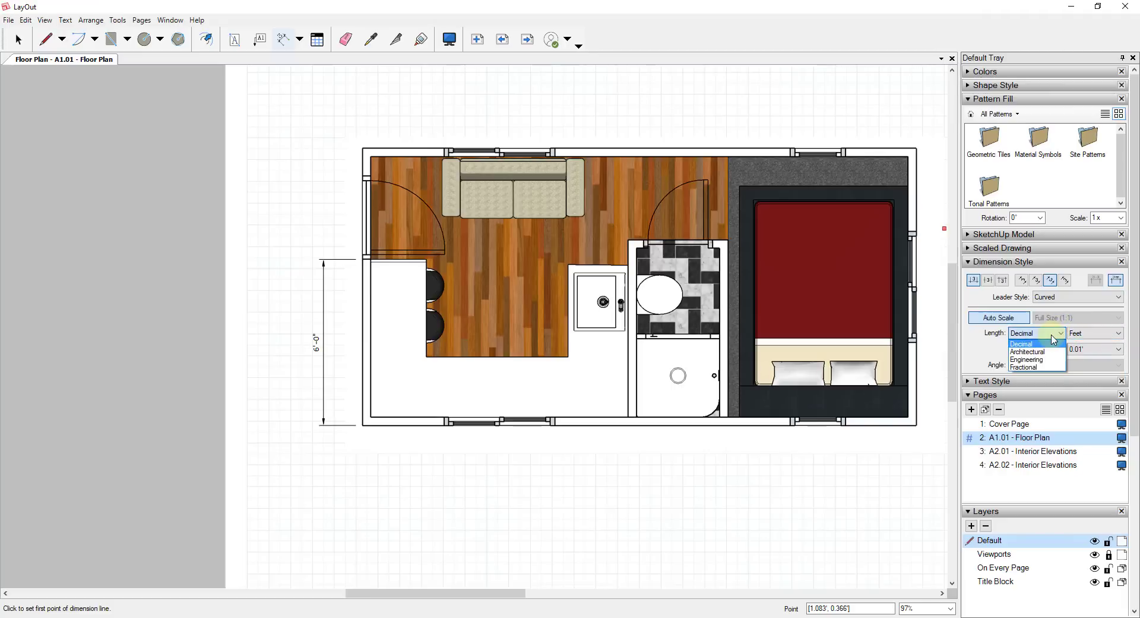
pyautogui.click(1031, 351)
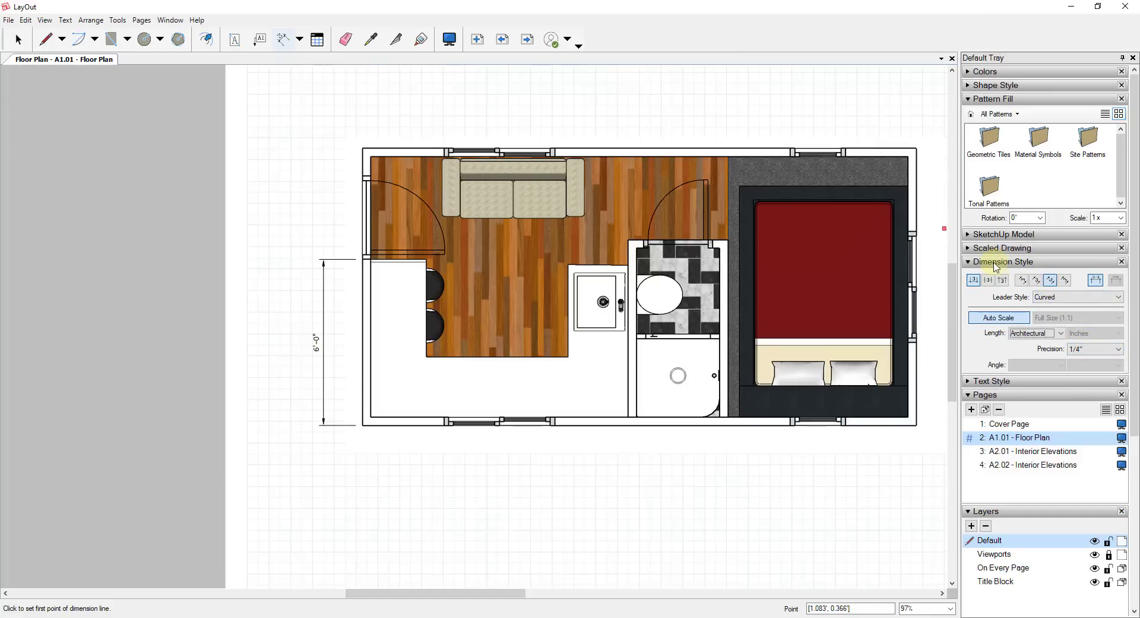
# Step: Dimension the exterior door opening from its lower to its upper edge, in line with the existing wall dimension
pyautogui.scroll(5, 359, 256)
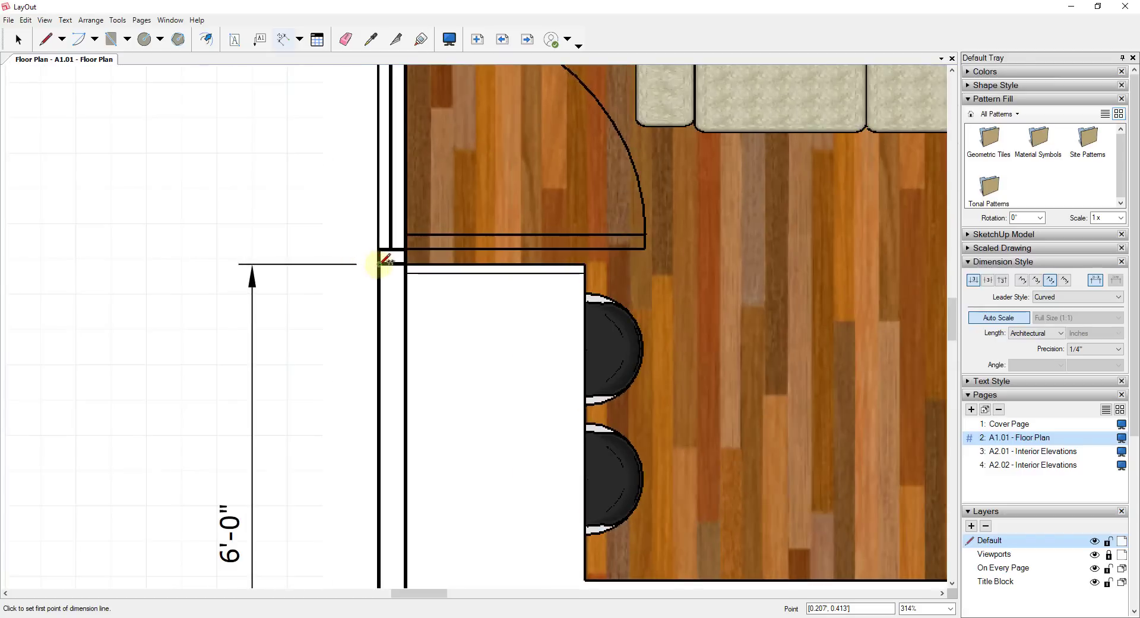
pyautogui.click(386, 259)
pyautogui.scroll(-3, 386, 260)
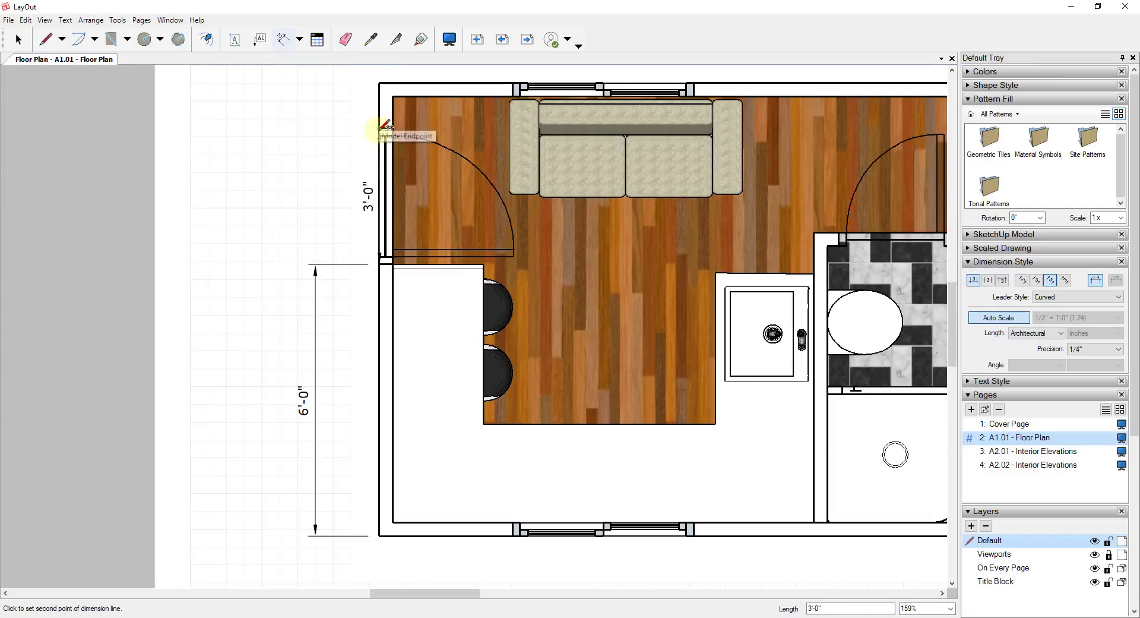
pyautogui.click(384, 126)
pyautogui.click(315, 263)
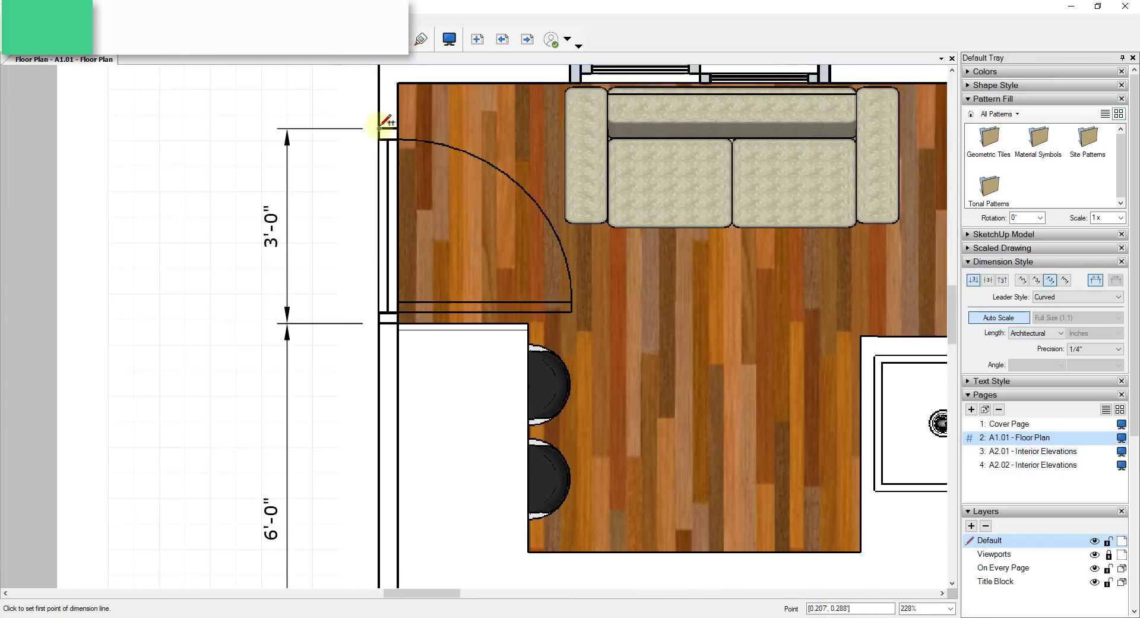
# Step: Dimension the short wall segment from the door opening's upper edge to the building's upper corner, in line with the others
pyautogui.click(384, 123)
pyautogui.scroll(-3, 384, 123)
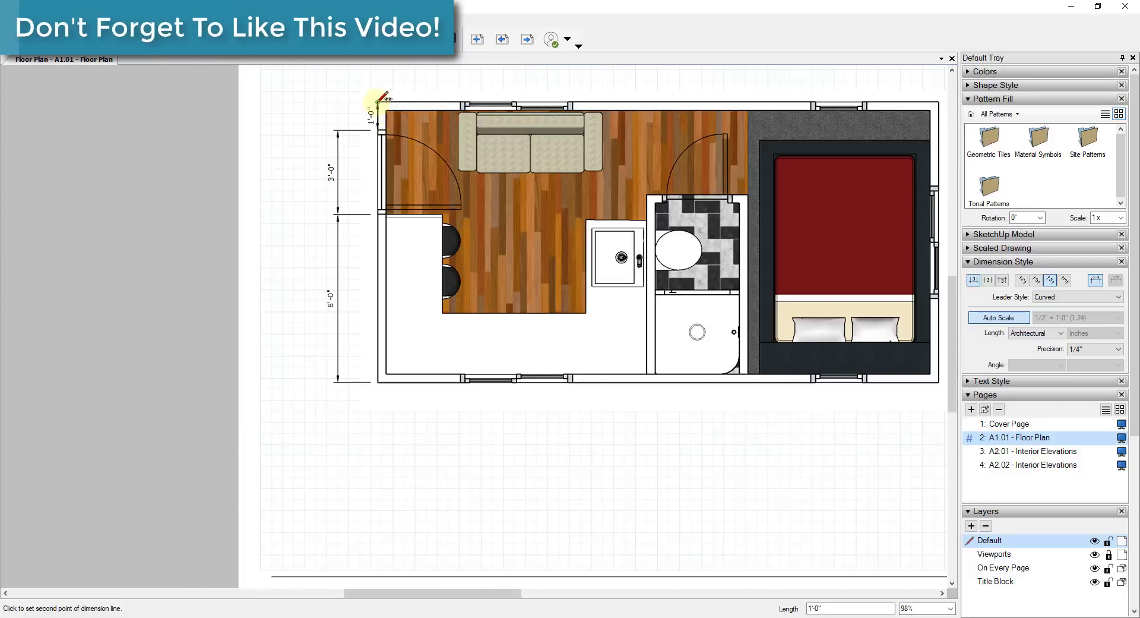
pyautogui.click(379, 101)
pyautogui.click(332, 107)
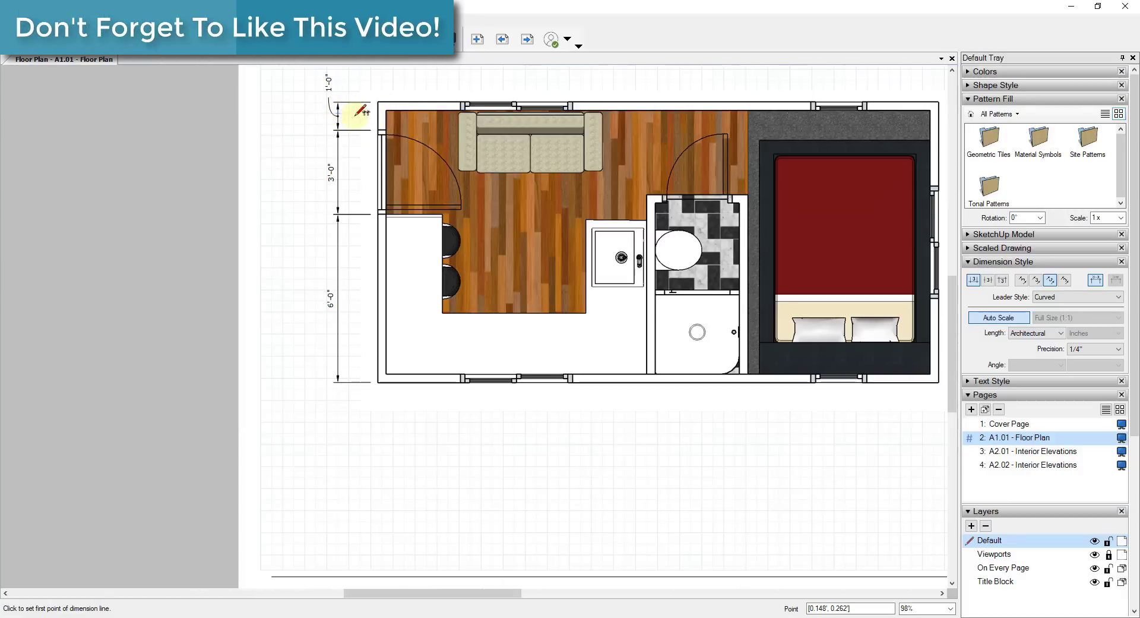
pyautogui.press('space')
# Step: Try the One Segment, Two Segment and No Leader styles on the short wall dimension and restore the Curved leader
pyautogui.scroll(-2, 361, 110)
pyautogui.scroll(6, 385, 143)
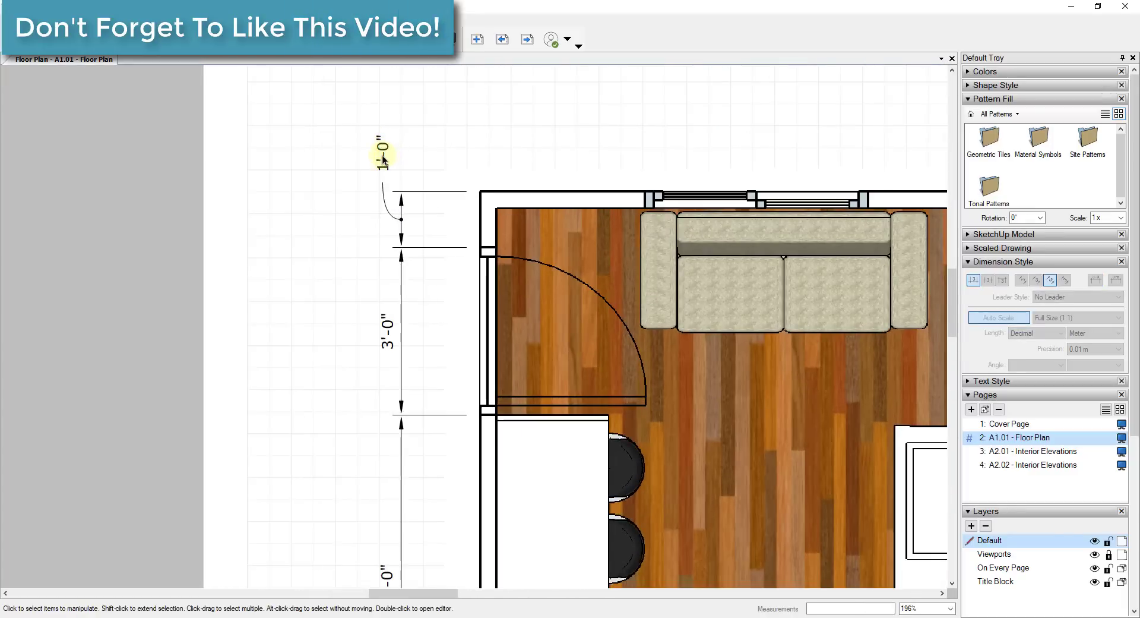
pyautogui.click(384, 159)
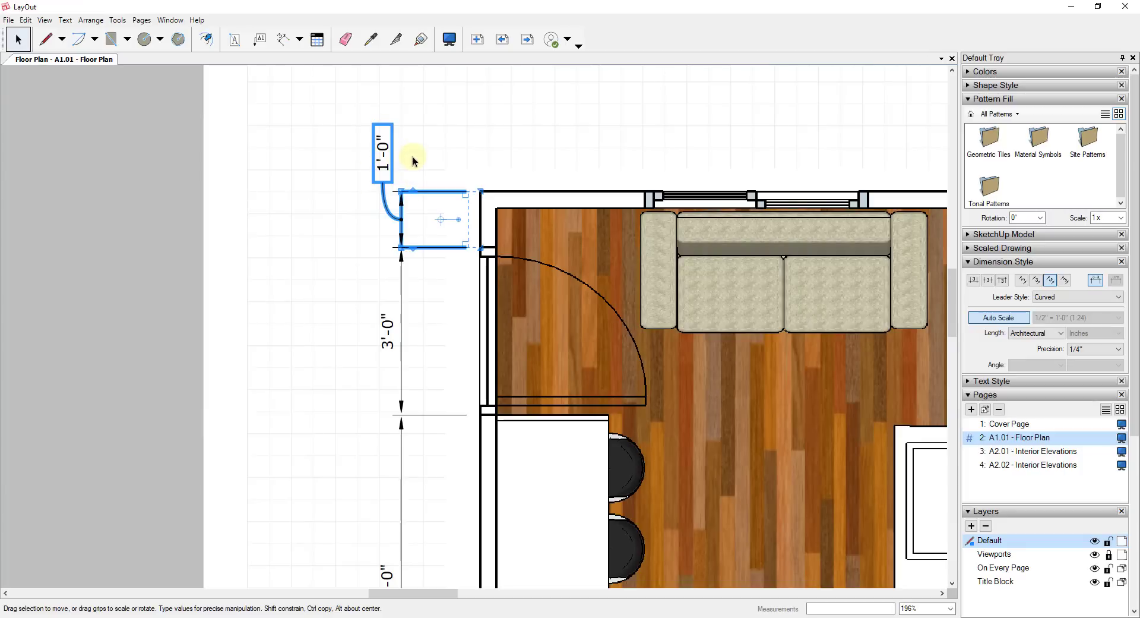
pyautogui.click(1067, 299)
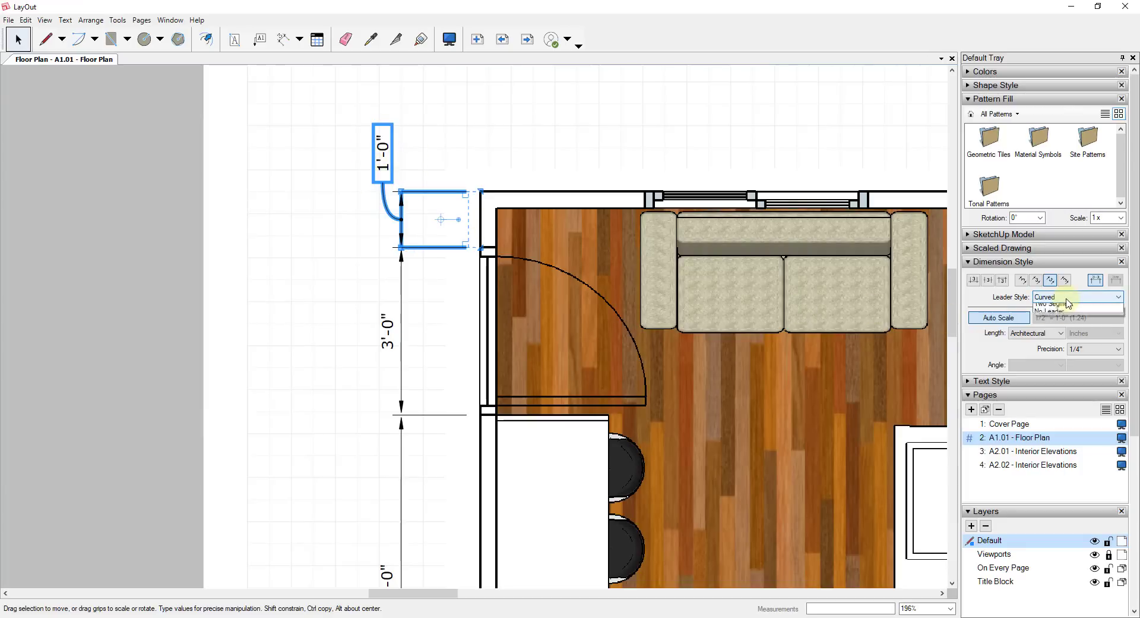
pyautogui.click(1063, 311)
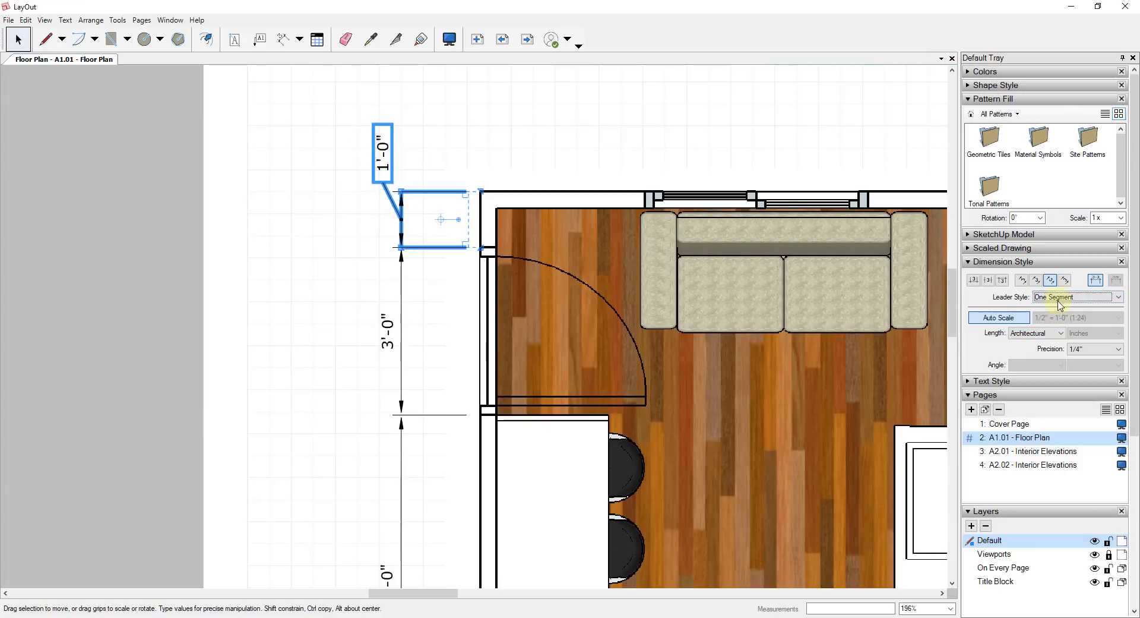
pyautogui.click(1060, 298)
pyautogui.click(1058, 318)
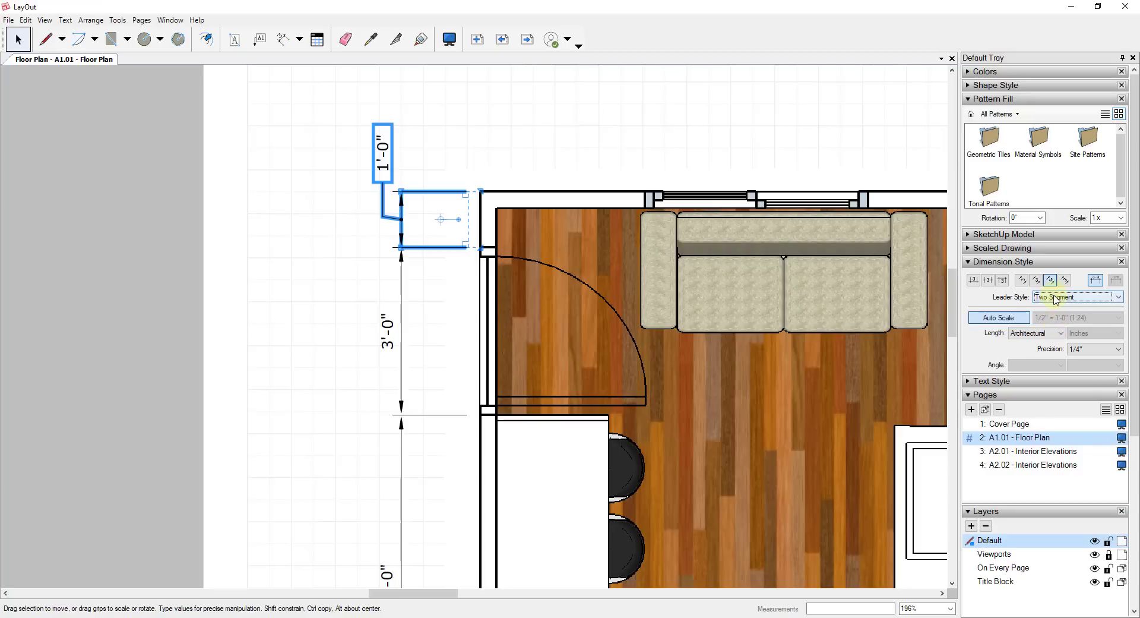
pyautogui.click(1056, 299)
pyautogui.click(1054, 304)
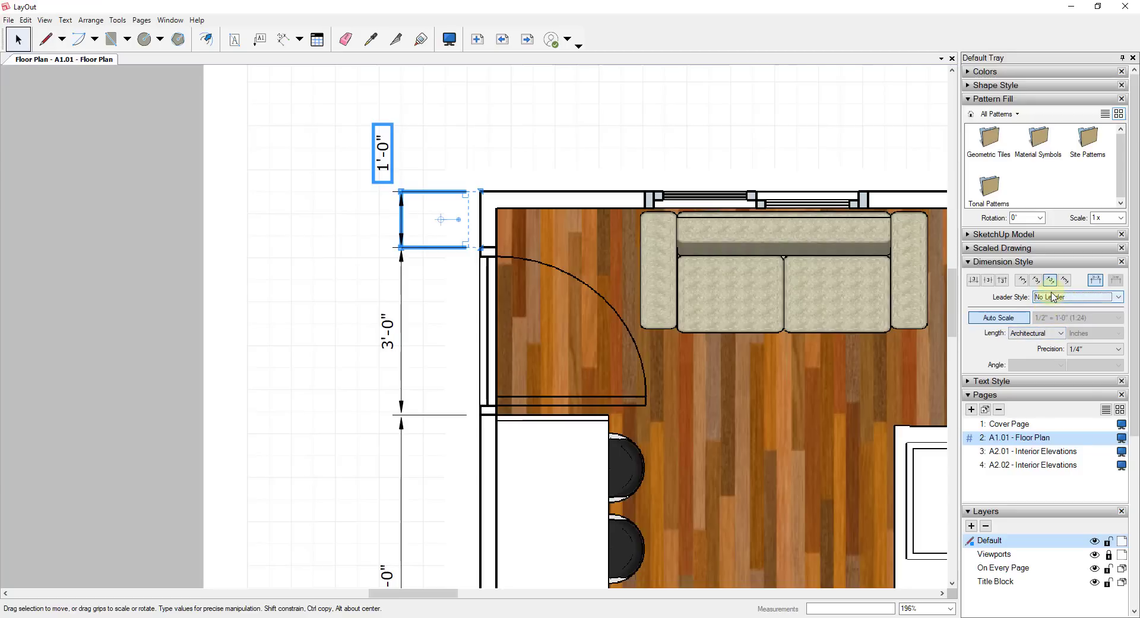
pyautogui.click(1053, 297)
pyautogui.click(1056, 313)
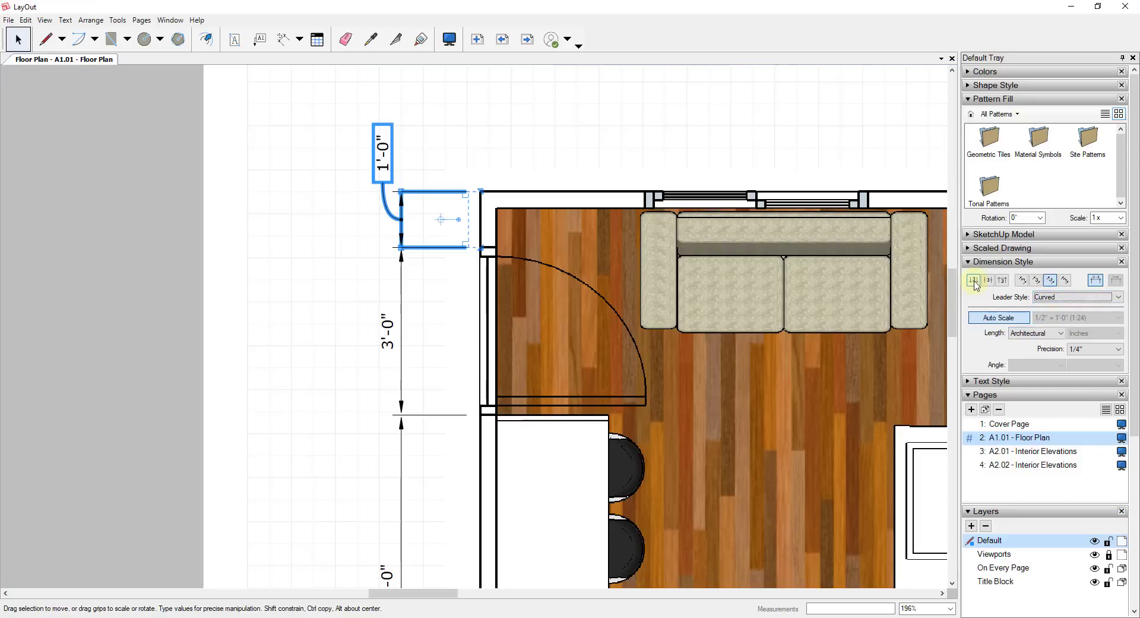
# Step: Try the parallel, horizontal, vertical and perpendicular text orientations on the short wall dimension
pyautogui.click(1023, 281)
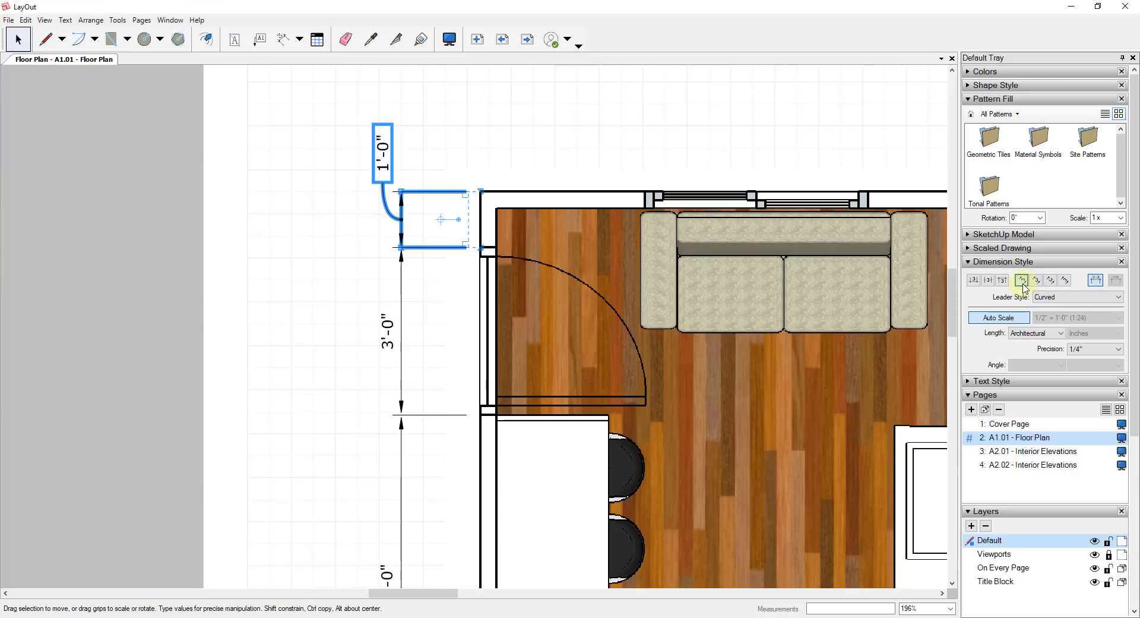
pyautogui.click(1036, 280)
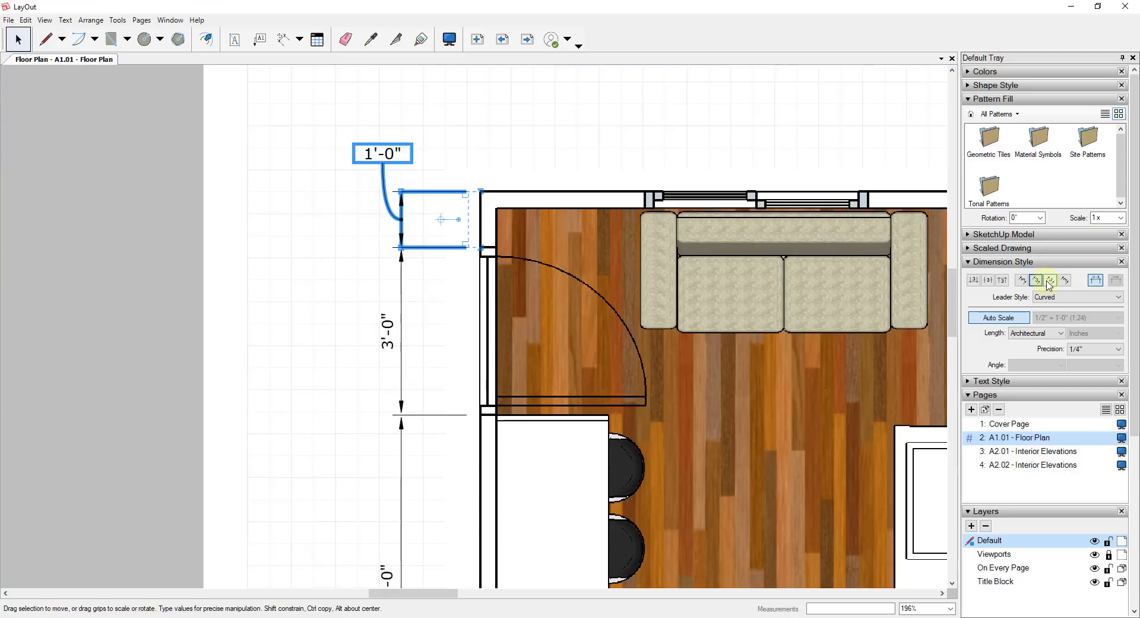
pyautogui.click(1050, 281)
pyautogui.click(1066, 280)
# Step: Place the short wall dimension's text above the dimension line and orient it parallel to that line
pyautogui.click(1001, 283)
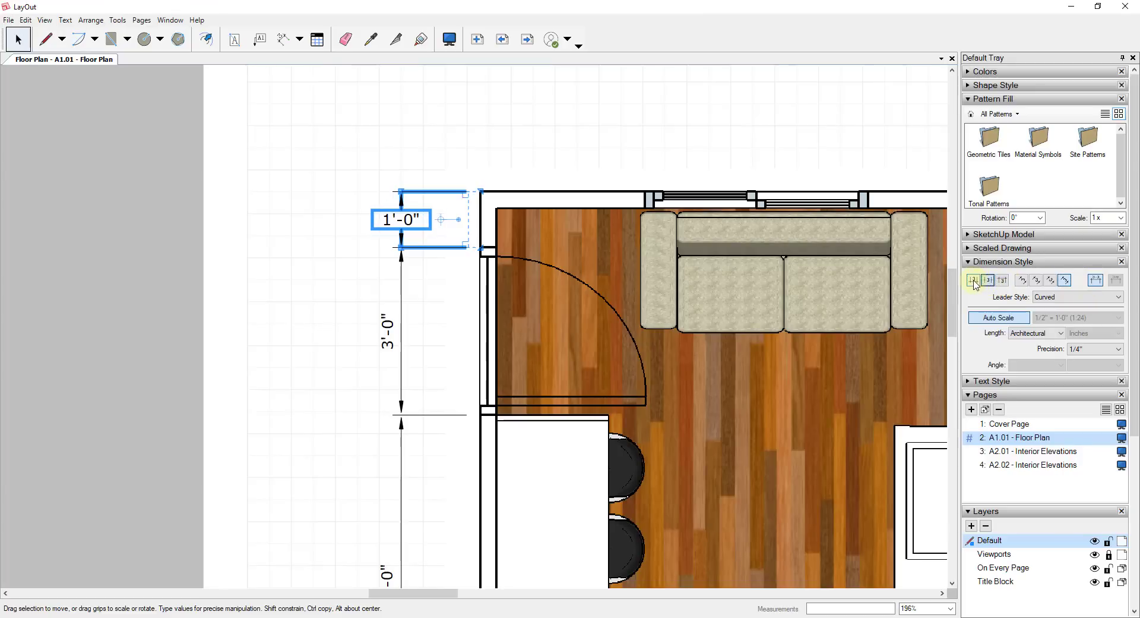
pyautogui.click(973, 282)
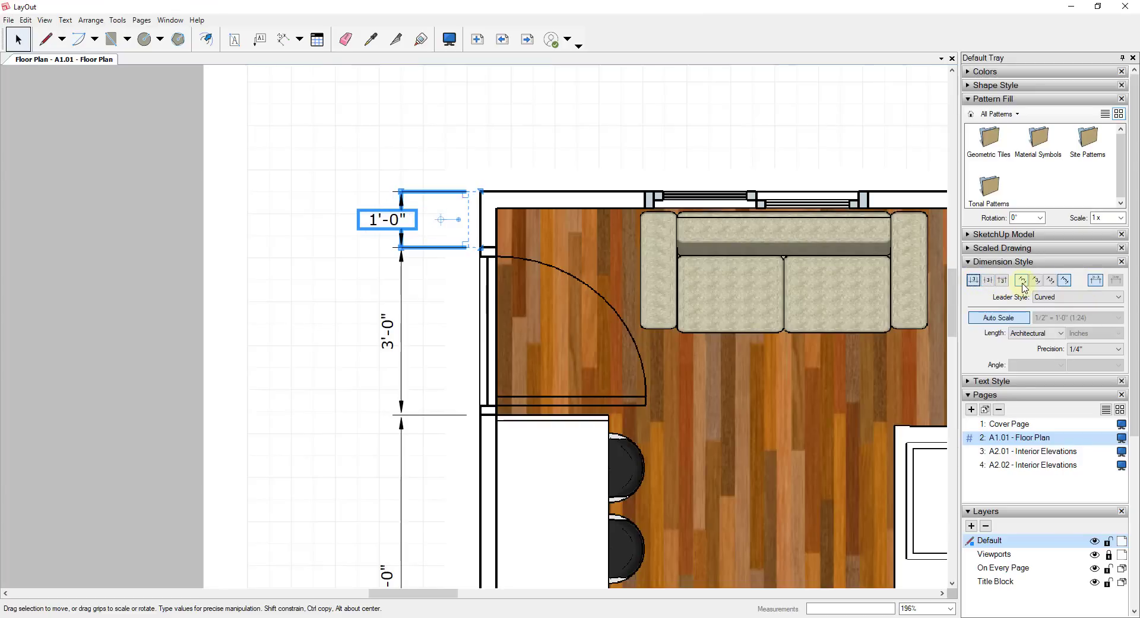
pyautogui.click(1050, 281)
pyautogui.click(1036, 281)
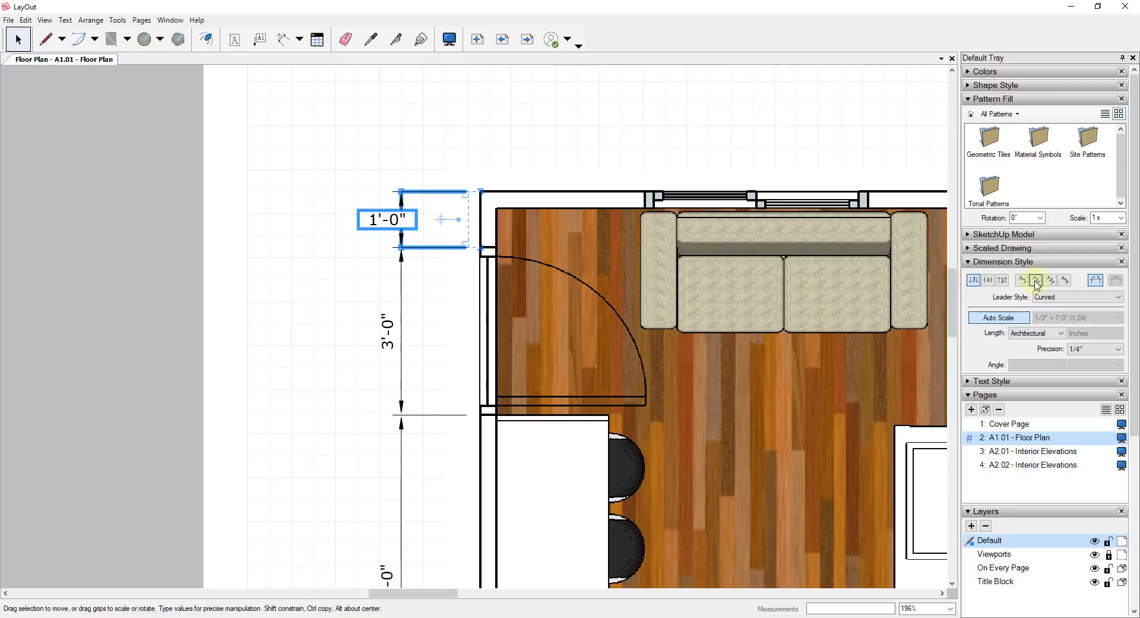
pyautogui.click(1021, 280)
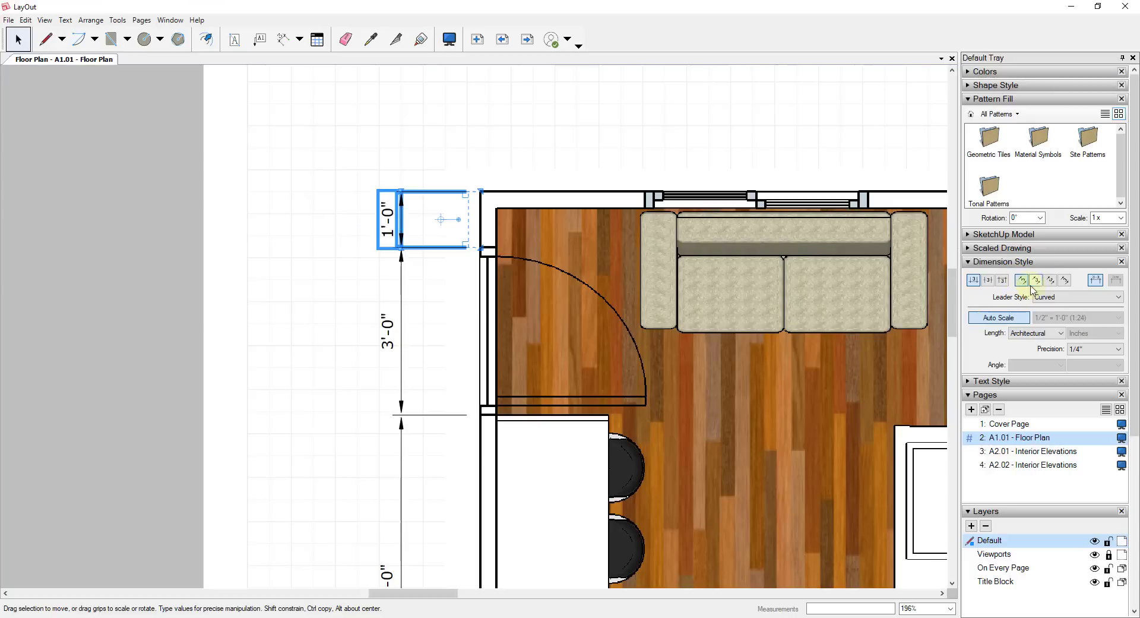
# Step: Try the below-line text position on the short wall dimension, restore the above-line position and deselect the dimension
pyautogui.click(1002, 282)
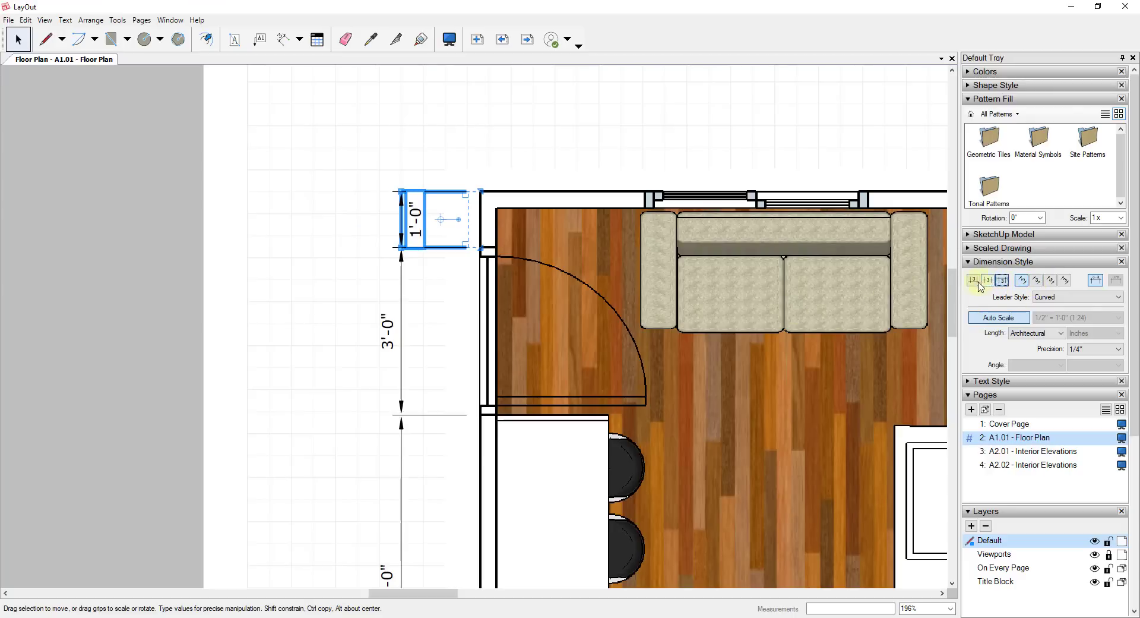
pyautogui.click(973, 280)
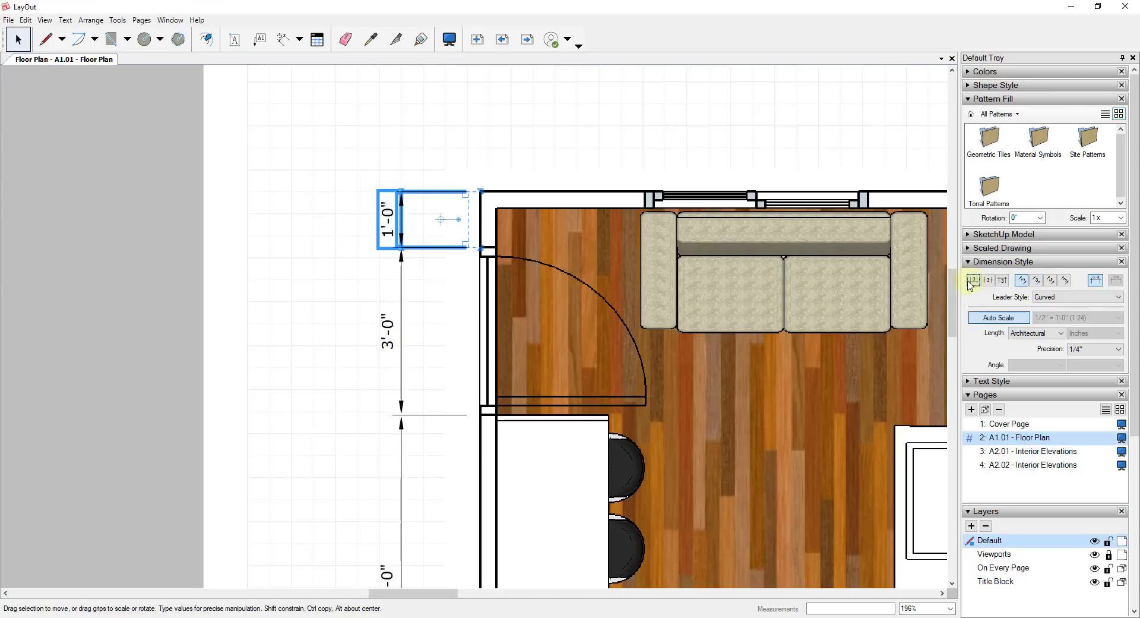
pyautogui.click(428, 160)
# Step: Select all three dimensions along the entry door wall and create a new layer named Dimensions
pyautogui.scroll(-5, 390, 180)
pyautogui.scroll(1, 403, 201)
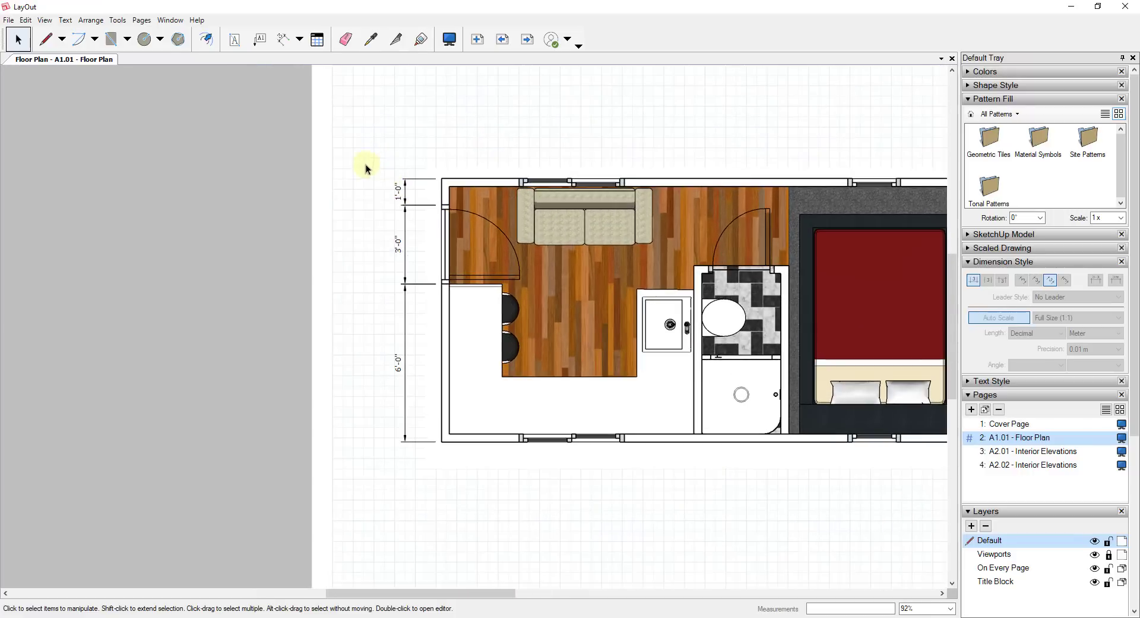
pyautogui.moveTo(365, 153); pyautogui.dragTo(422, 473)
pyautogui.click(406, 371)
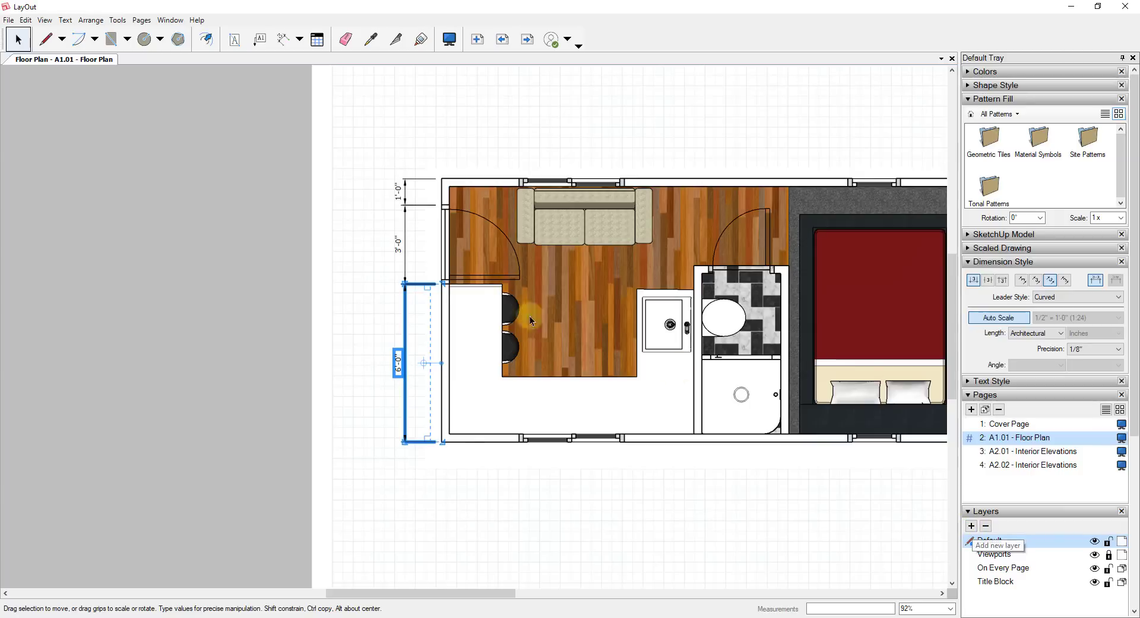
pyautogui.keyDown('shift'); pyautogui.click(404, 243); pyautogui.keyUp('shift')
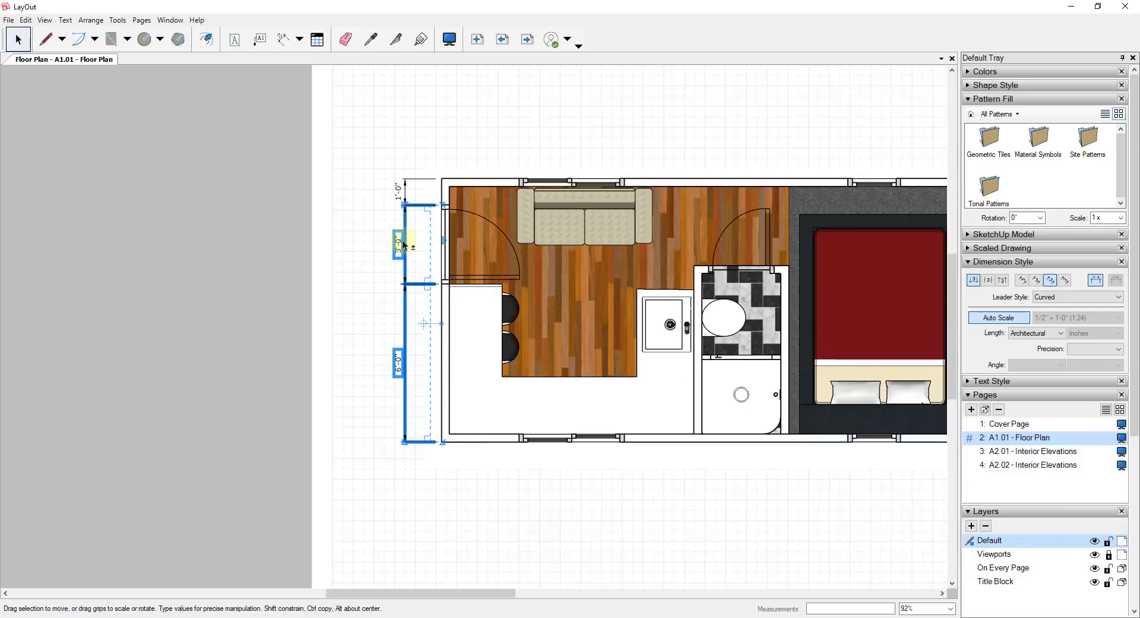
pyautogui.keyDown('shift'); pyautogui.click(397, 189); pyautogui.keyUp('shift')
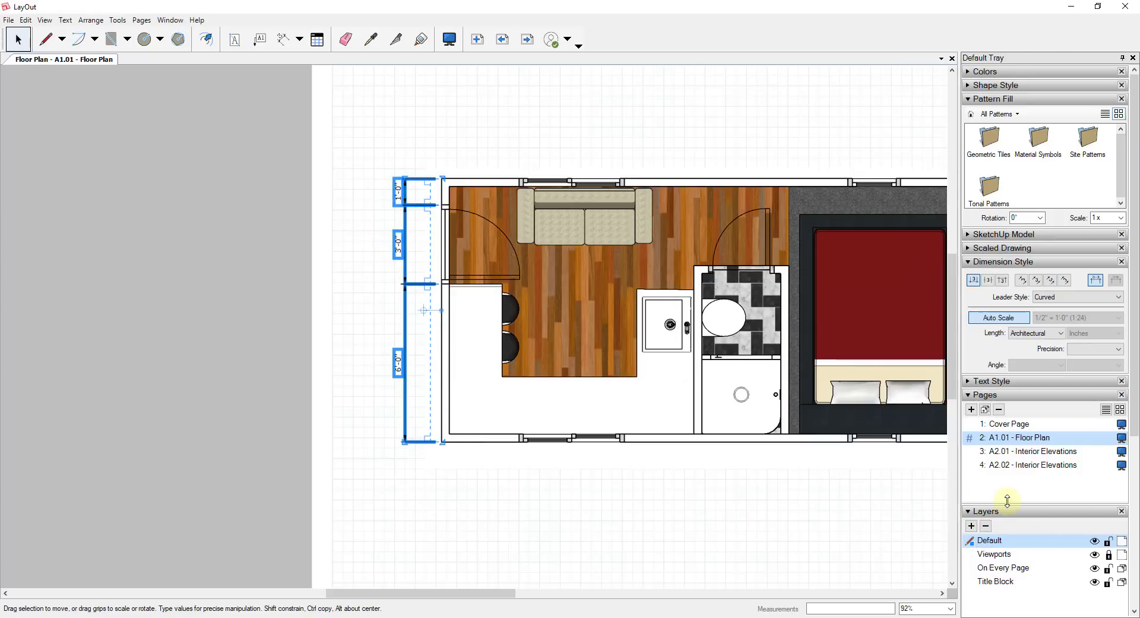
pyautogui.scroll(-3, 1049, 475)
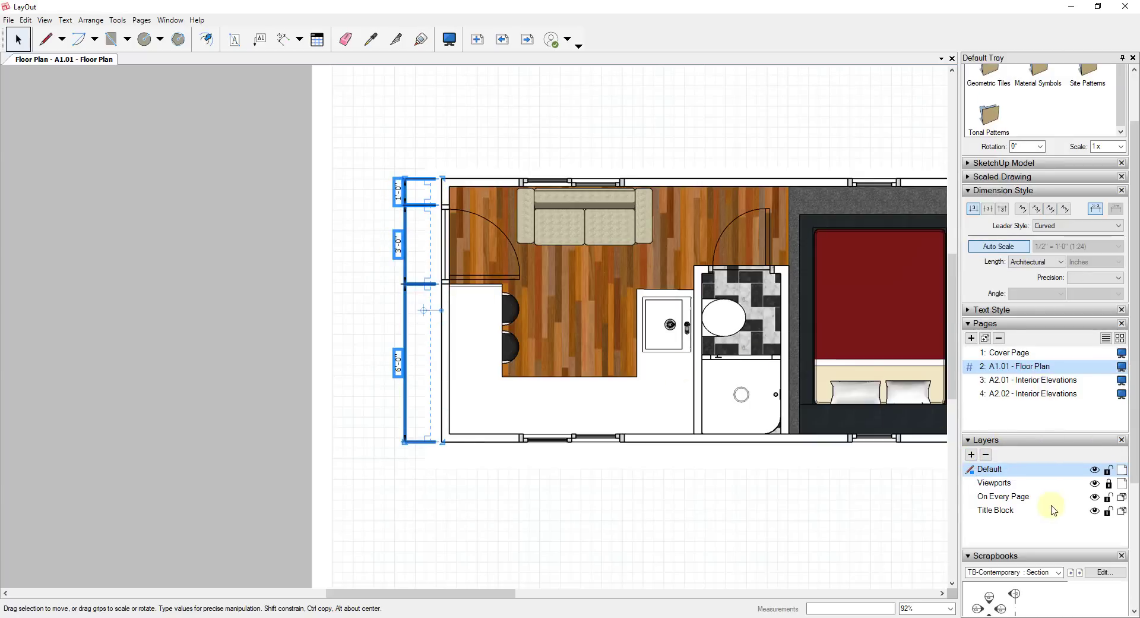
pyautogui.click(971, 455)
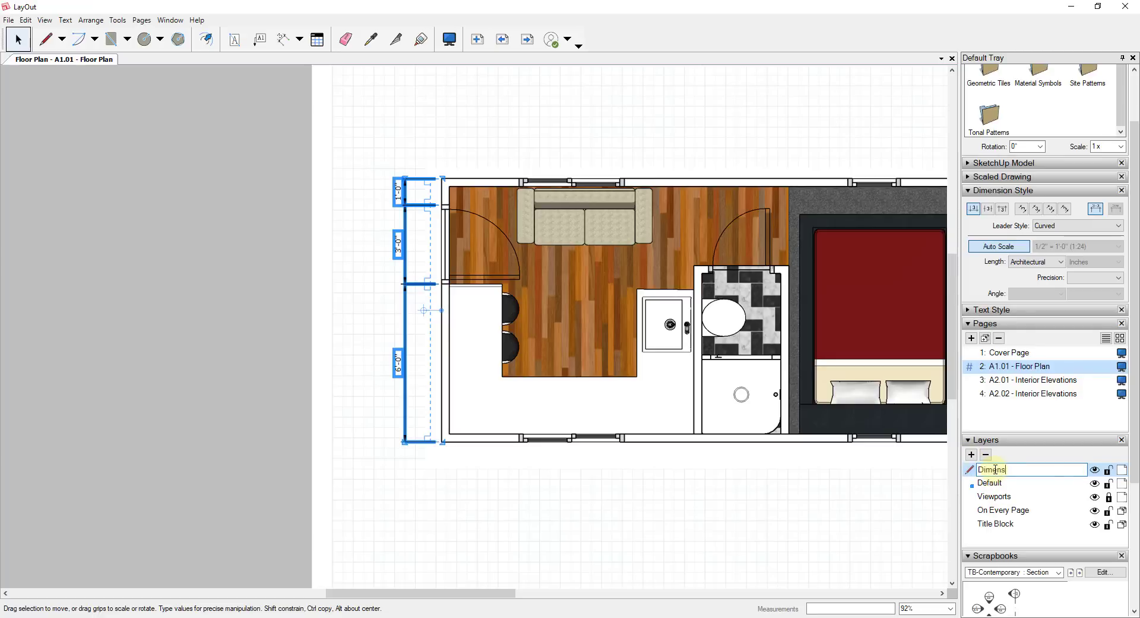
pyautogui.press('Return')
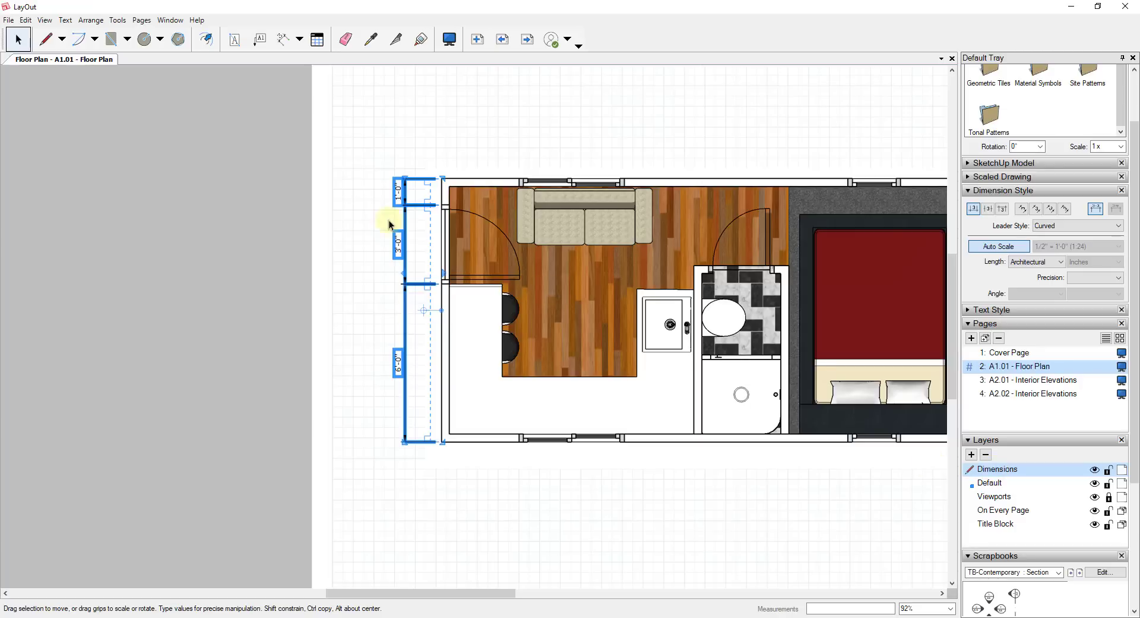
# Step: Move the selected wall dimensions to the Dimensions layer and reorder that layer below Default
pyautogui.rightClick(398, 246)
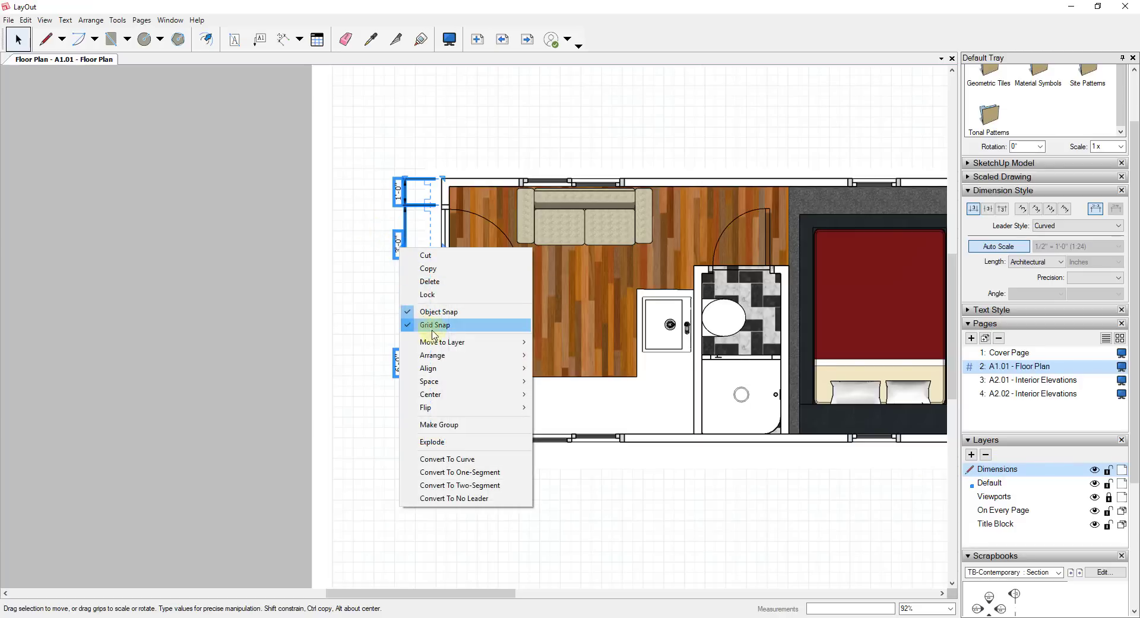
pyautogui.moveTo(486, 342)
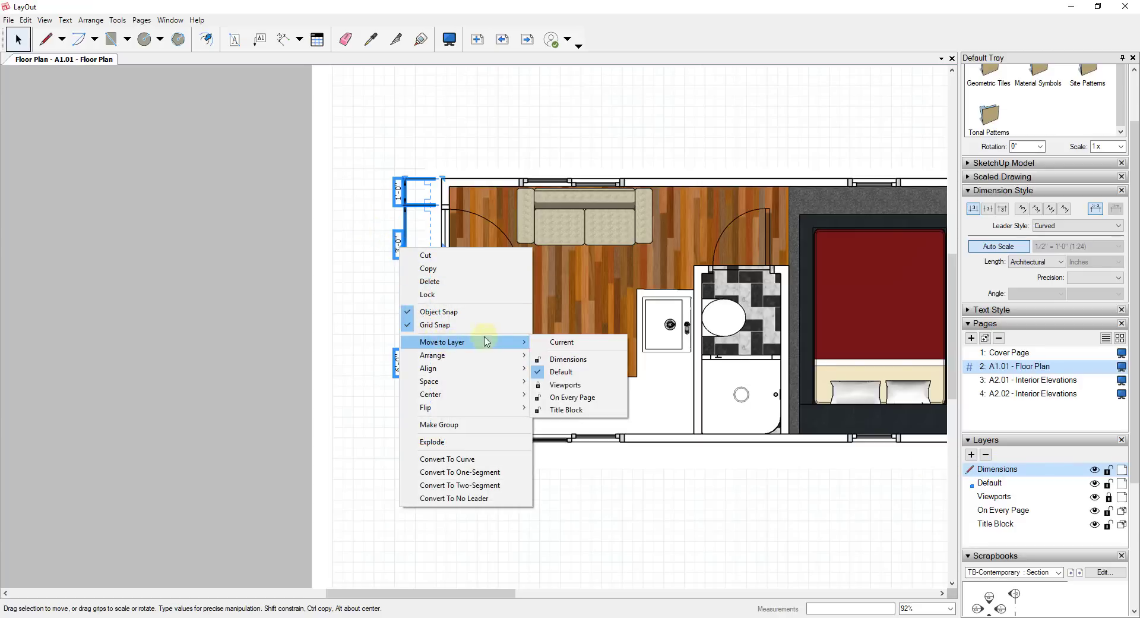
pyautogui.click(565, 358)
pyautogui.click(524, 494)
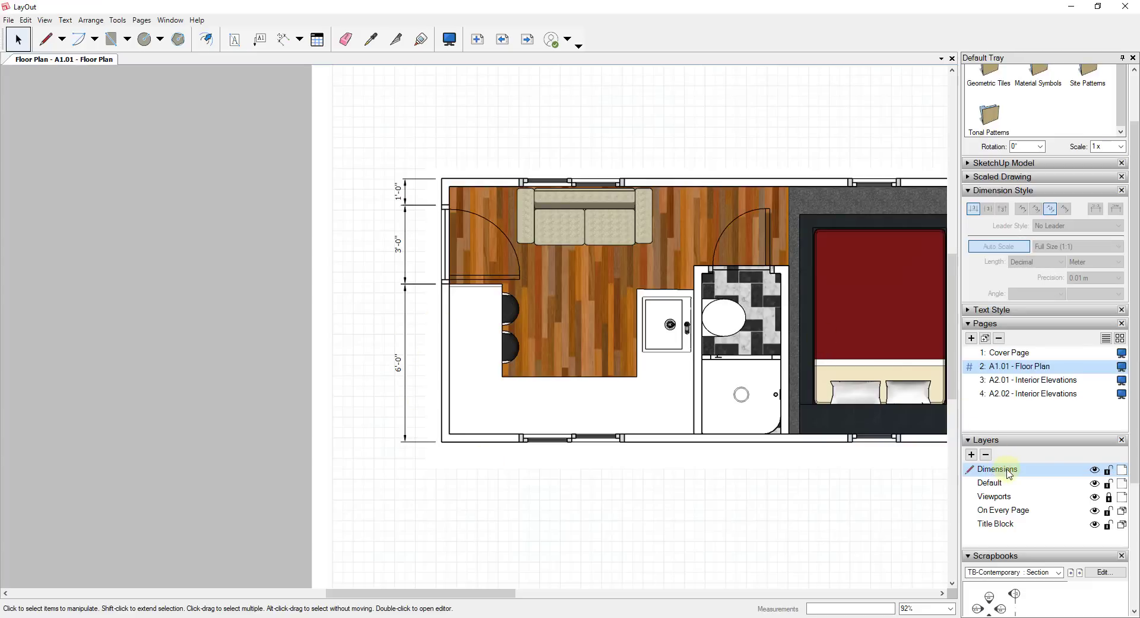
pyautogui.moveTo(1008, 473)
pyautogui.mouseDown()
pyautogui.moveTo(991, 491)
pyautogui.moveTo(1003, 480)
pyautogui.mouseUp()
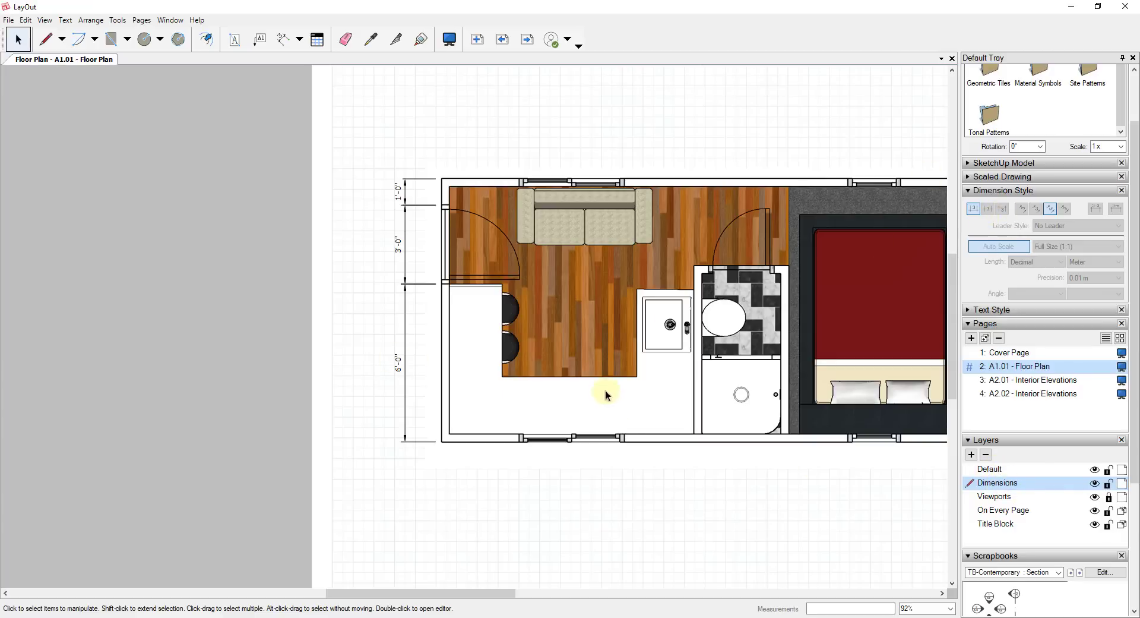
# Step: Dimension the lower wall from the building's lower-left corner to the near edge of the kitchen window, with the line below the wall
pyautogui.scroll(3, 579, 467)
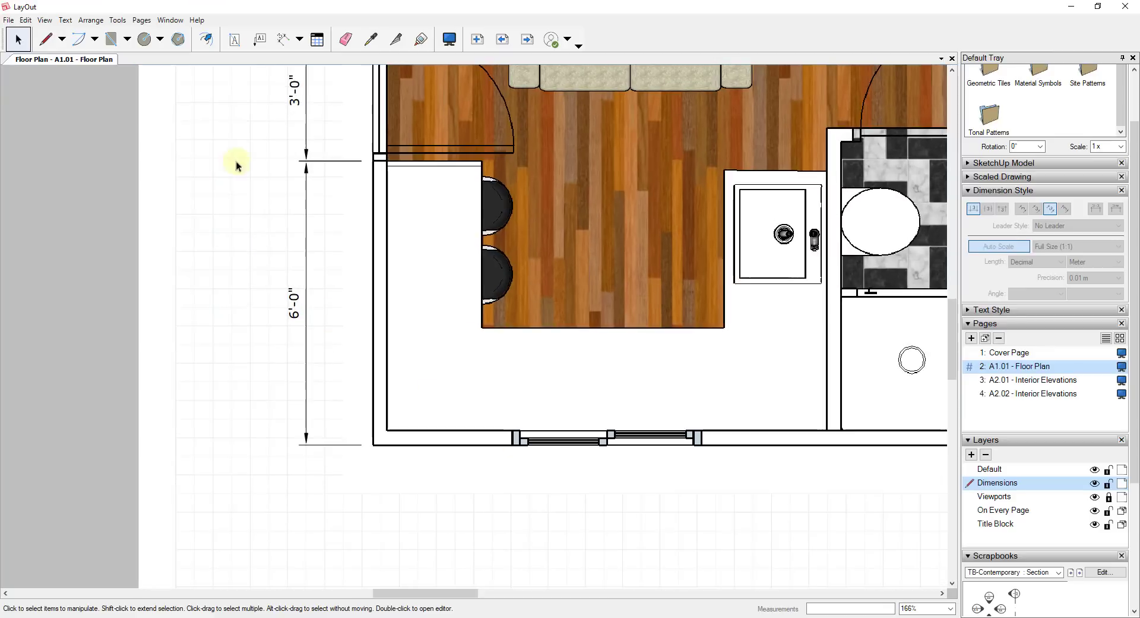
pyautogui.press('d')
pyautogui.click(374, 444)
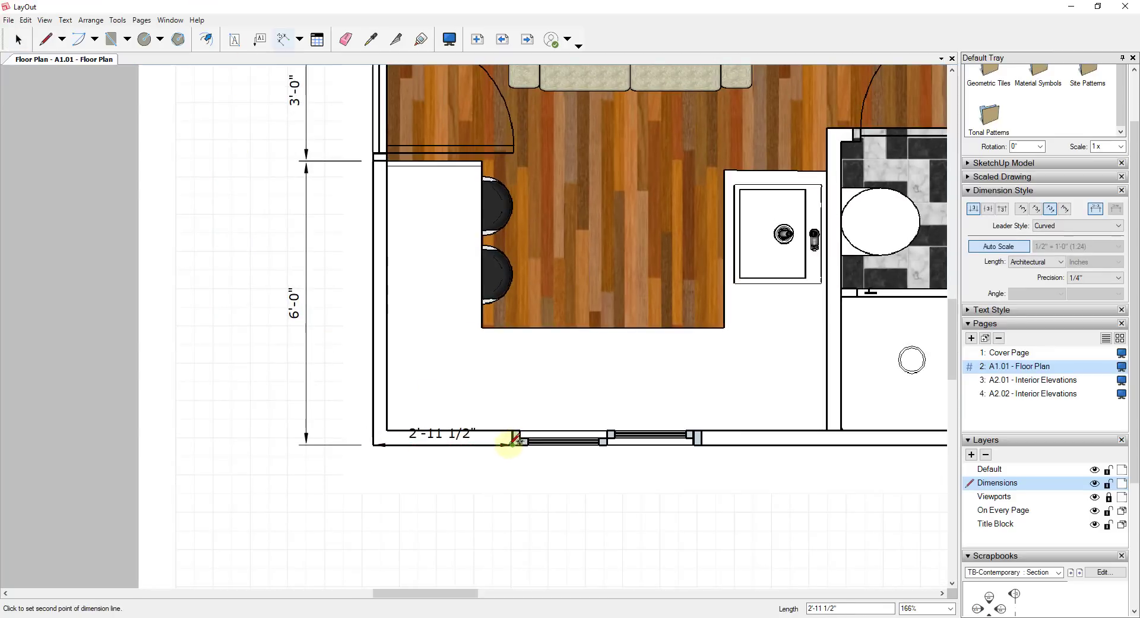
pyautogui.scroll(4, 509, 444)
pyautogui.click(517, 440)
pyautogui.scroll(-2, 516, 439)
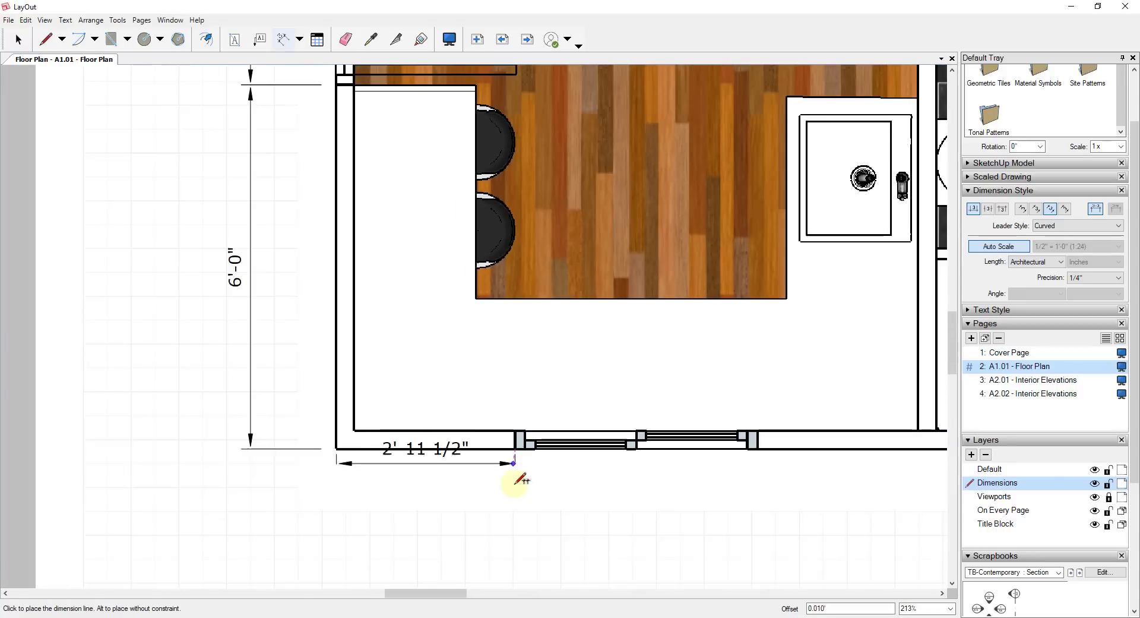
pyautogui.click(515, 510)
# Step: Dimension the kitchen window's full width, in line with the first lower wall dimension
pyautogui.click(517, 447)
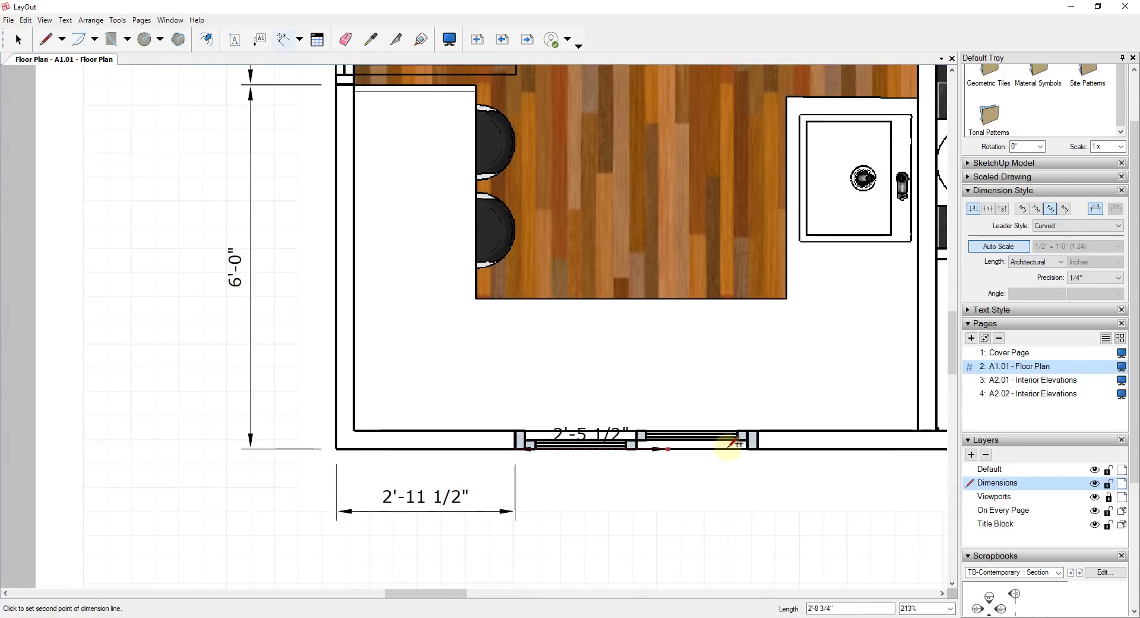
pyautogui.click(754, 443)
pyautogui.click(537, 508)
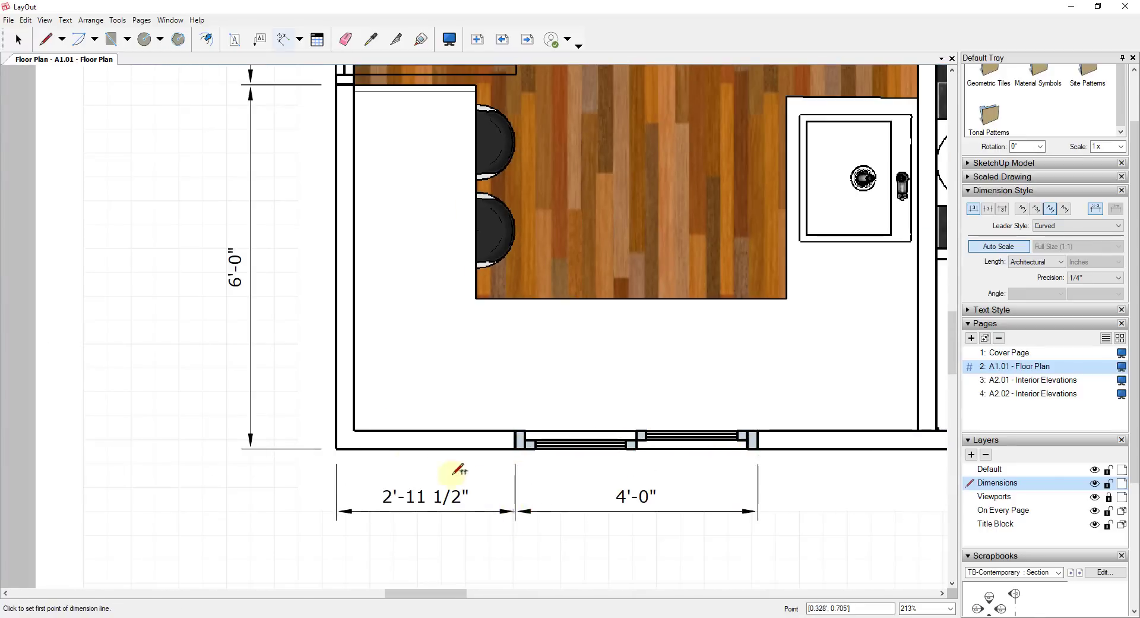
# Step: Continue the lower dimension string from the kitchen window to the bedroom window, across that window, and on to the building's lower-right corner
pyautogui.scroll(-2, 458, 471)
pyautogui.click(580, 461)
pyautogui.scroll(-2, 532, 436)
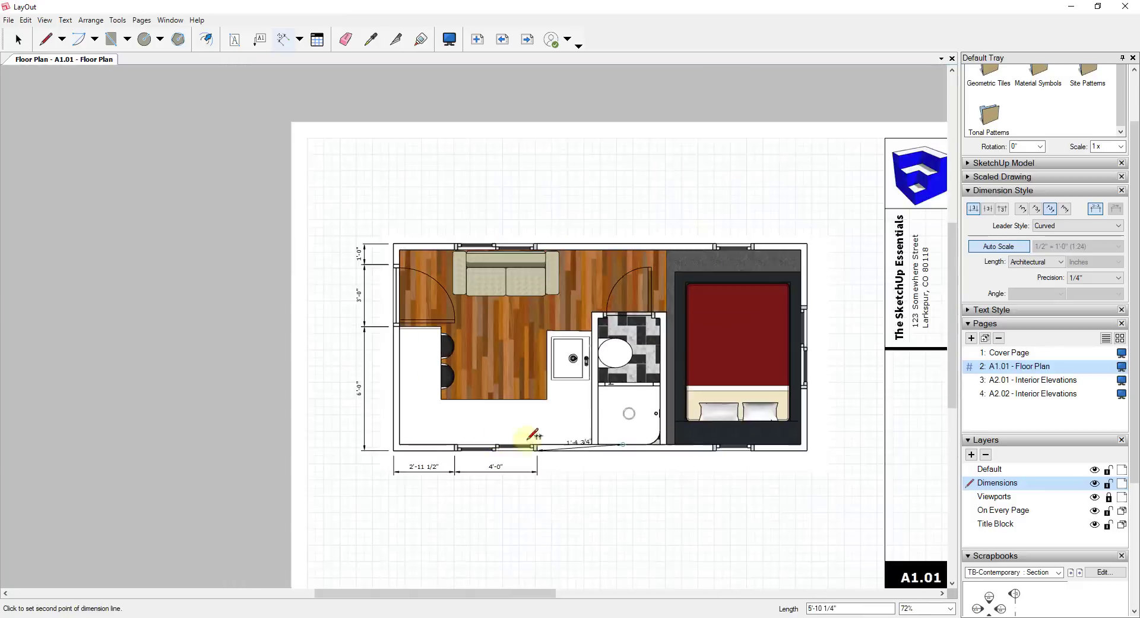
pyautogui.scroll(2, 704, 448)
pyautogui.doubleClick(705, 448)
pyautogui.doubleClick(789, 442)
pyautogui.click(897, 445)
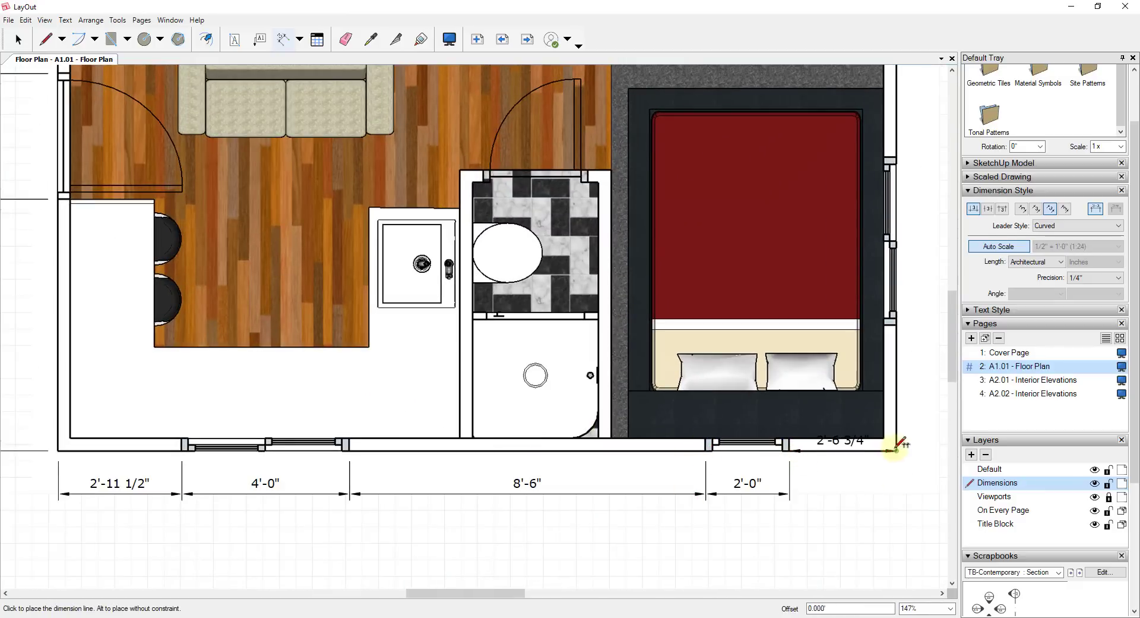
pyautogui.click(897, 445)
pyautogui.scroll(-2, 849, 439)
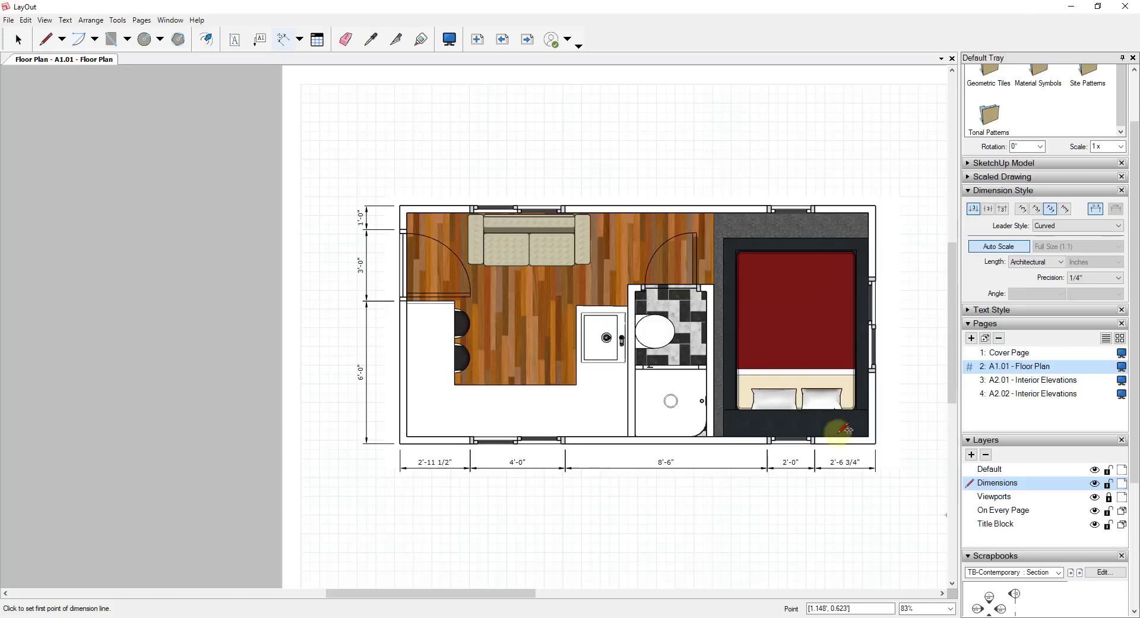
# Step: Try Times New Roman on the text of the dimension between bedroom window and lower-right corner, and set its font to Tahoma
pyautogui.press('space')
pyautogui.click(845, 462)
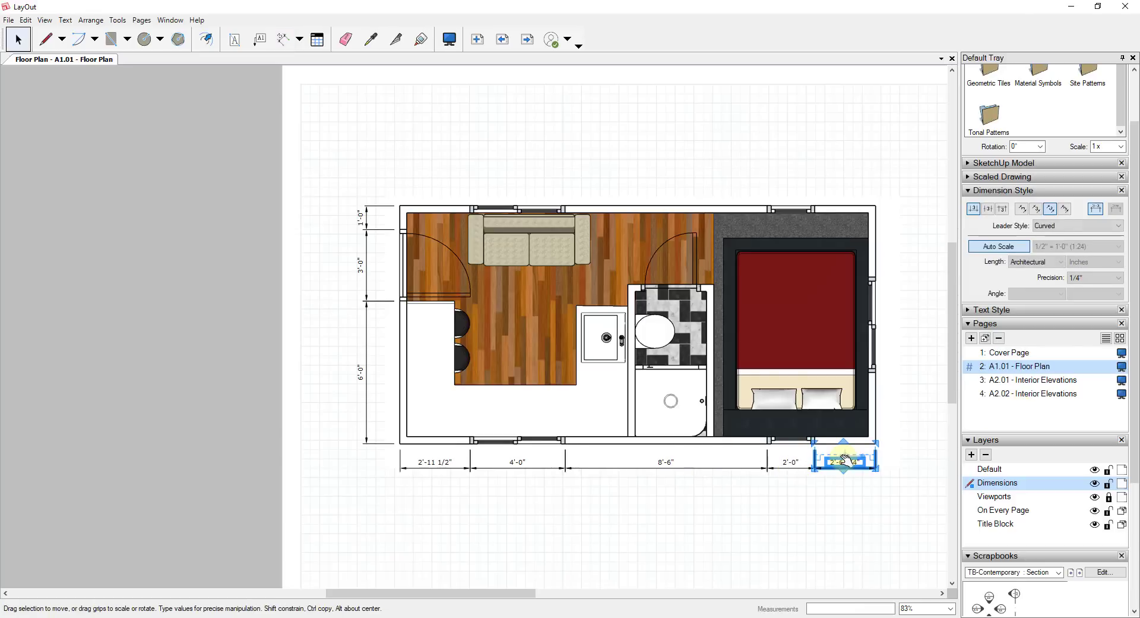
pyautogui.scroll(3, 1034, 267)
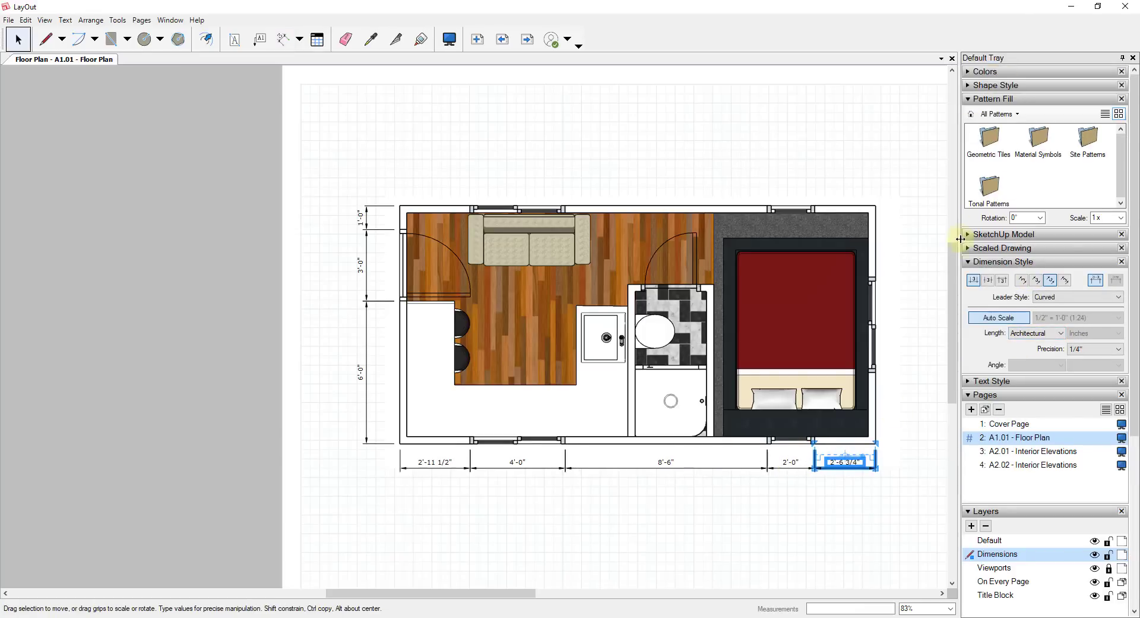
pyautogui.click(968, 262)
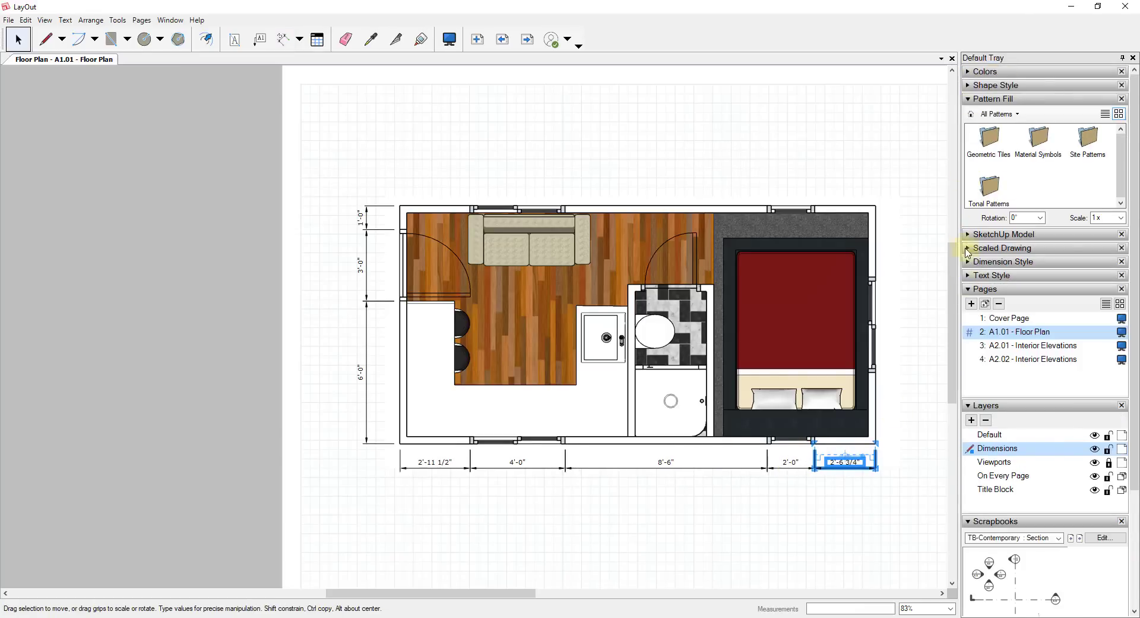
pyautogui.click(969, 275)
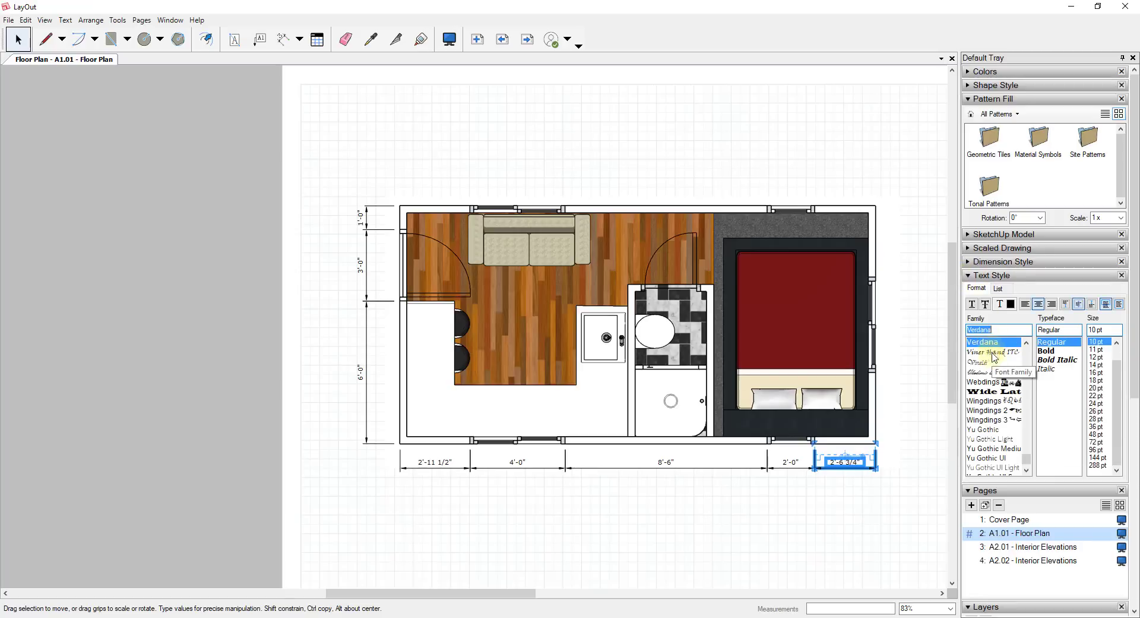
pyautogui.scroll(2, 989, 386)
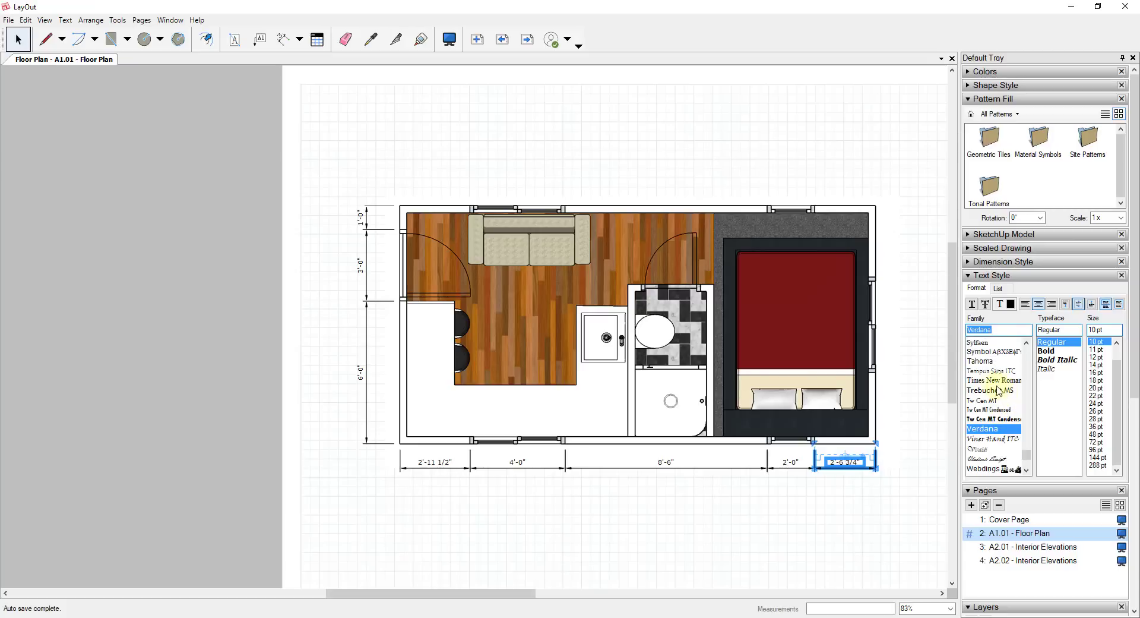
pyautogui.scroll(1, 998, 389)
pyautogui.click(994, 380)
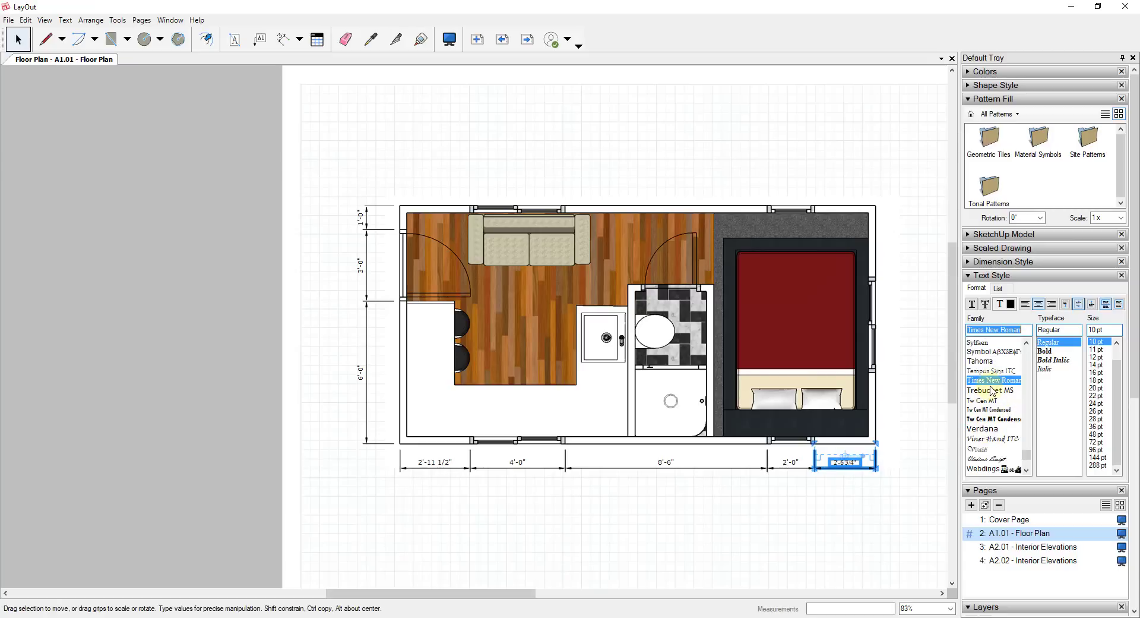
pyautogui.click(989, 362)
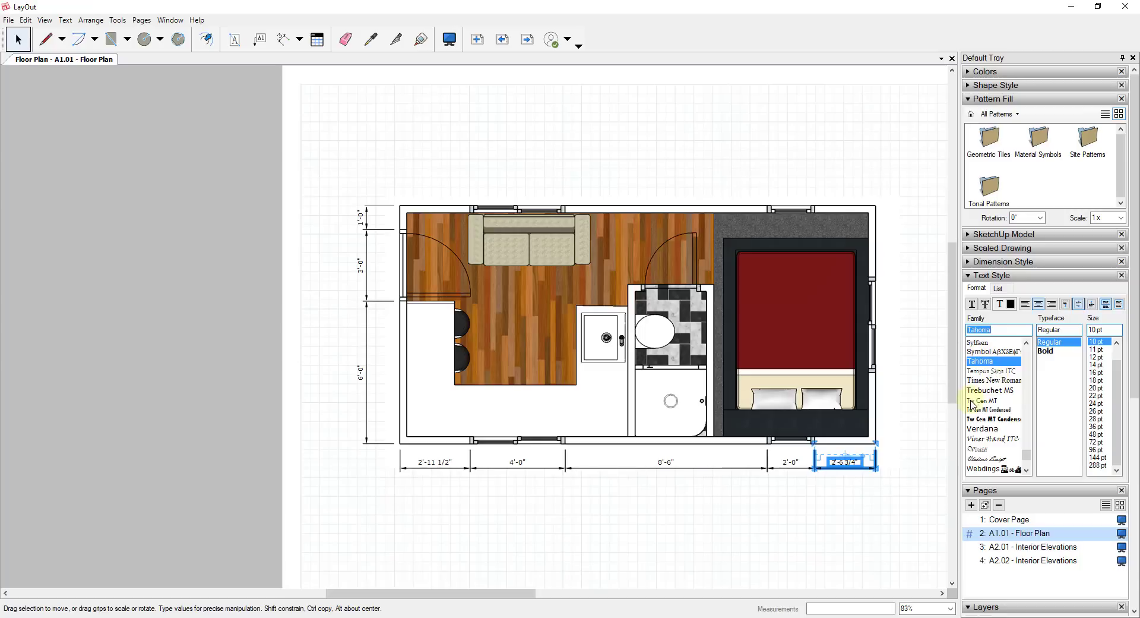
pyautogui.click(796, 462)
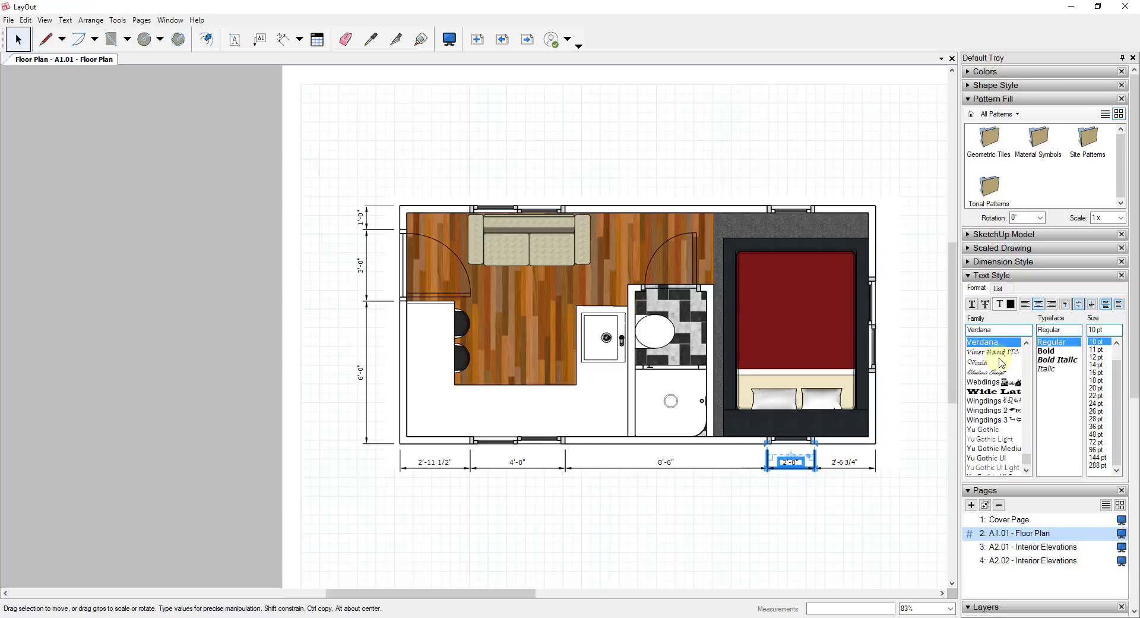
# Step: Set the font of the dimension text below the bedroom window to Tahoma
pyautogui.scroll(3, 998, 374)
pyautogui.scroll(2, 998, 374)
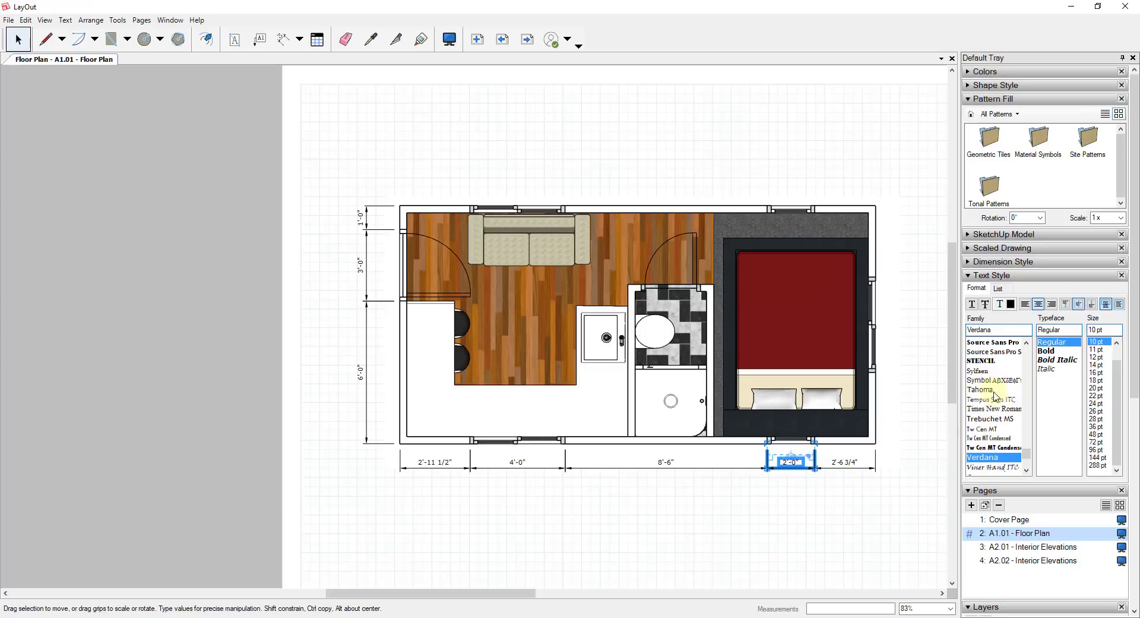
pyautogui.click(990, 389)
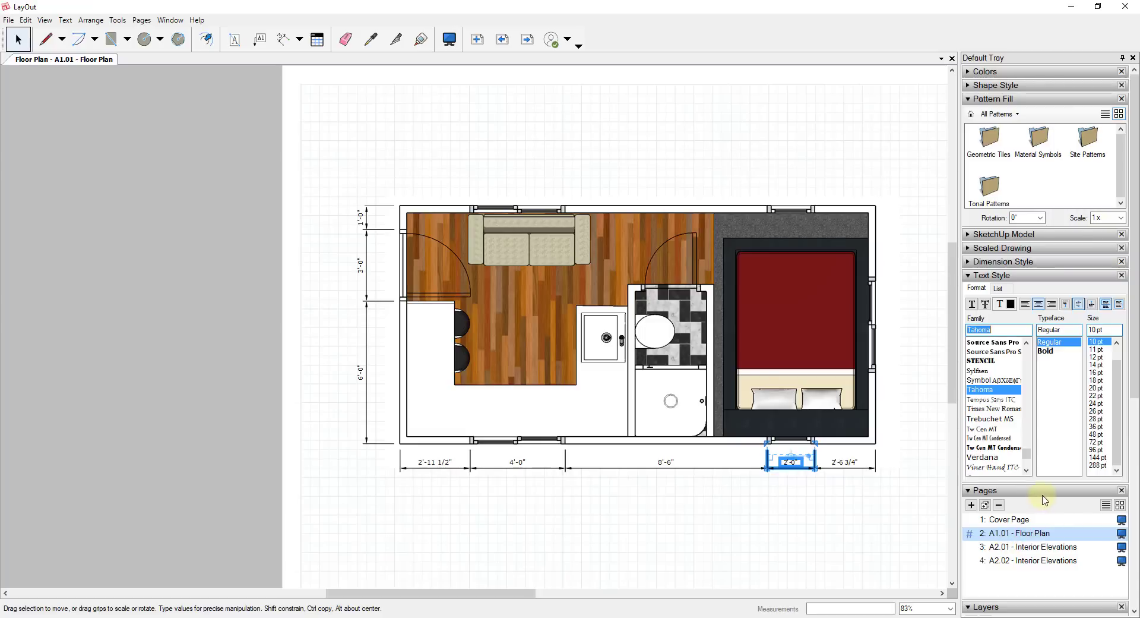
# Step: Select every entity on the Dimensions layer and set the text font to Tahoma
pyautogui.scroll(-3, 1012, 534)
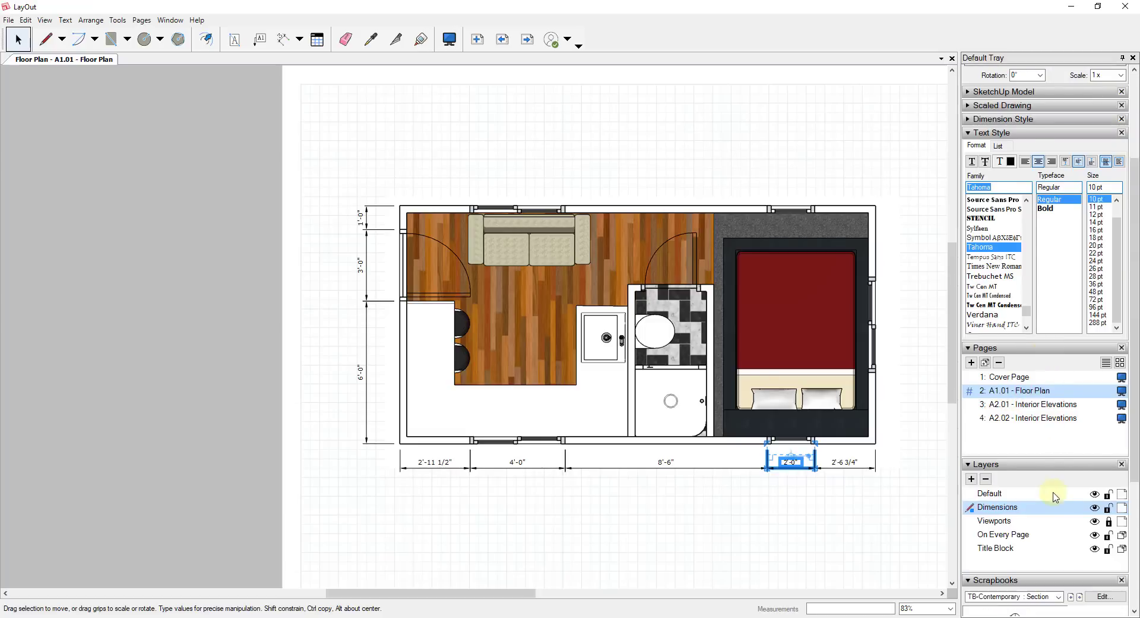
pyautogui.rightClick(991, 506)
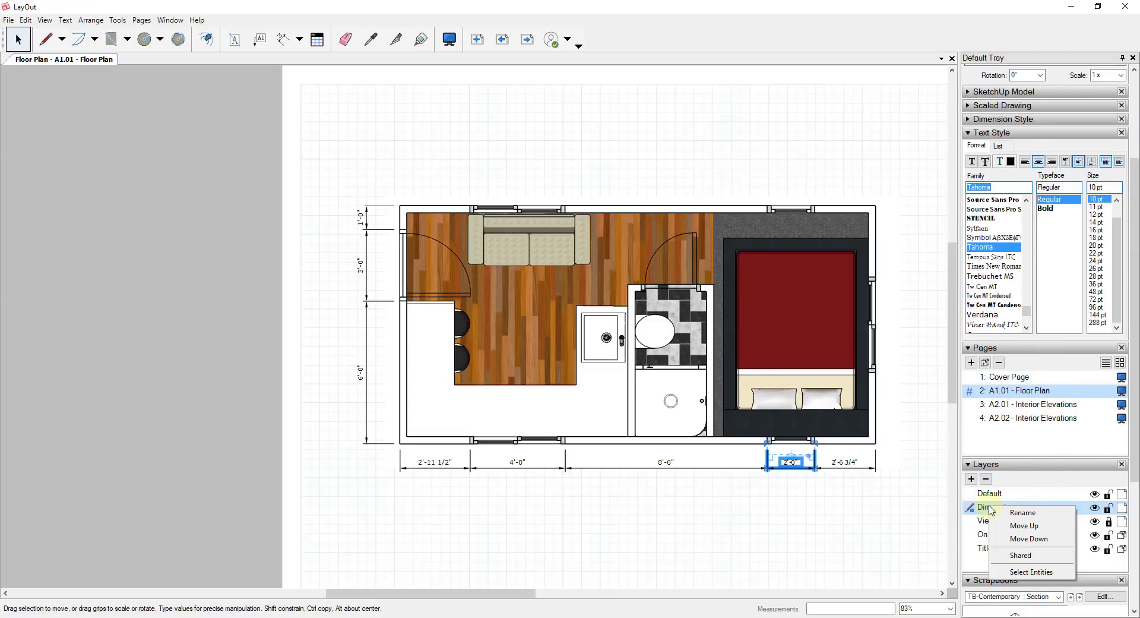
pyautogui.click(1031, 572)
pyautogui.scroll(1, 1011, 224)
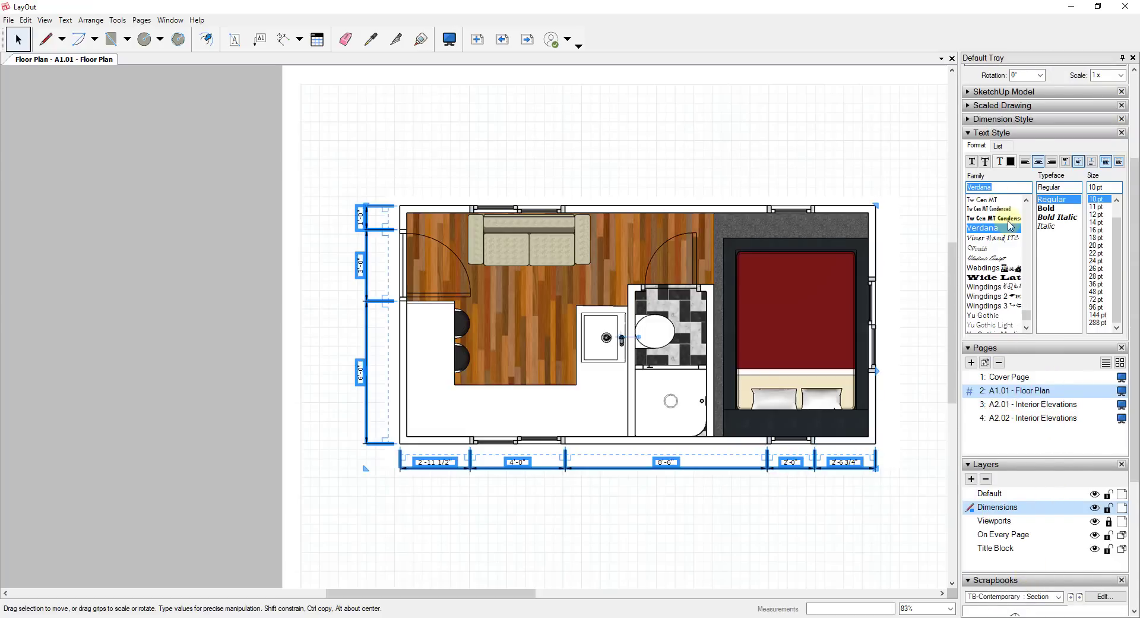
pyautogui.scroll(2, 1009, 229)
pyautogui.click(981, 218)
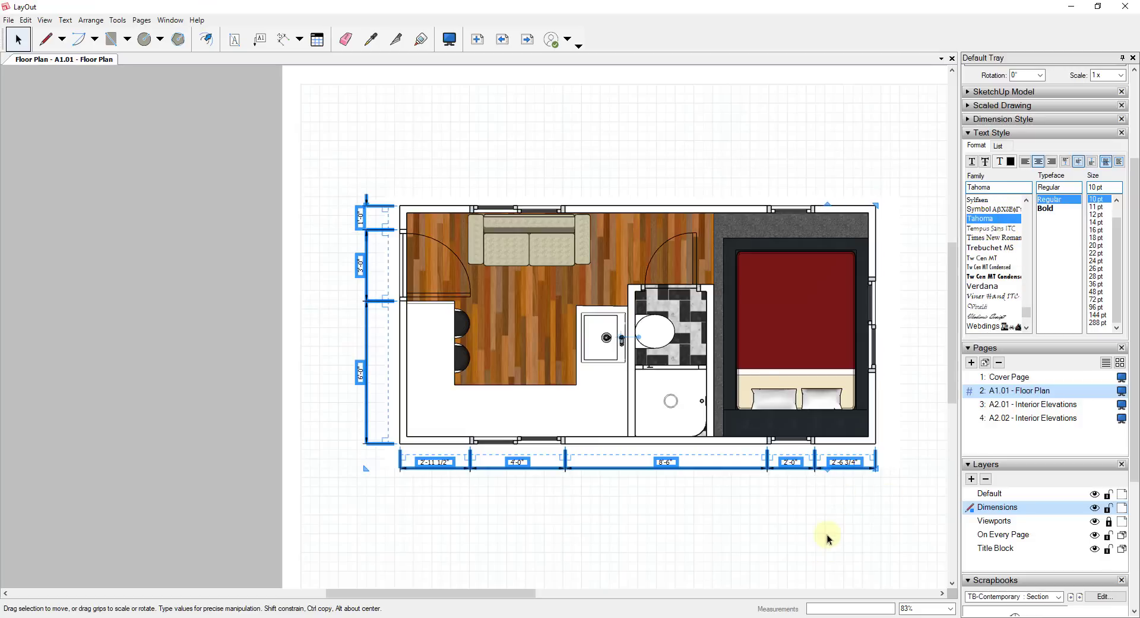
# Step: Try precisions of 1", 1/8" and 1/16" on all the selected dimensions, and settle on 1/8"
pyautogui.scroll(1, 1054, 410)
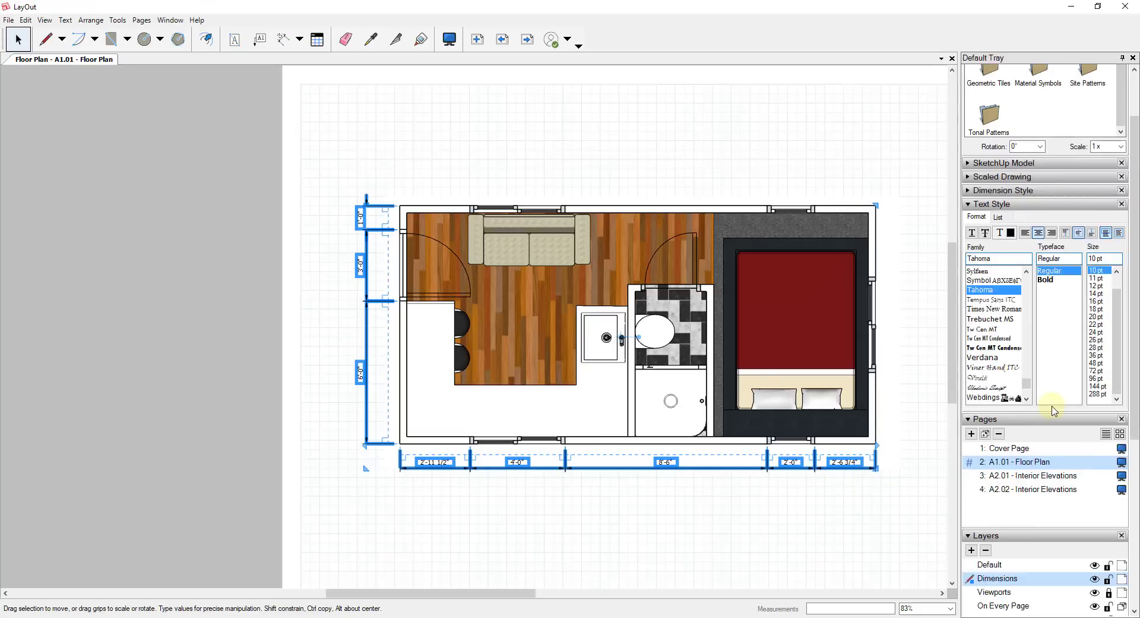
pyautogui.scroll(1, 1054, 409)
pyautogui.click(970, 262)
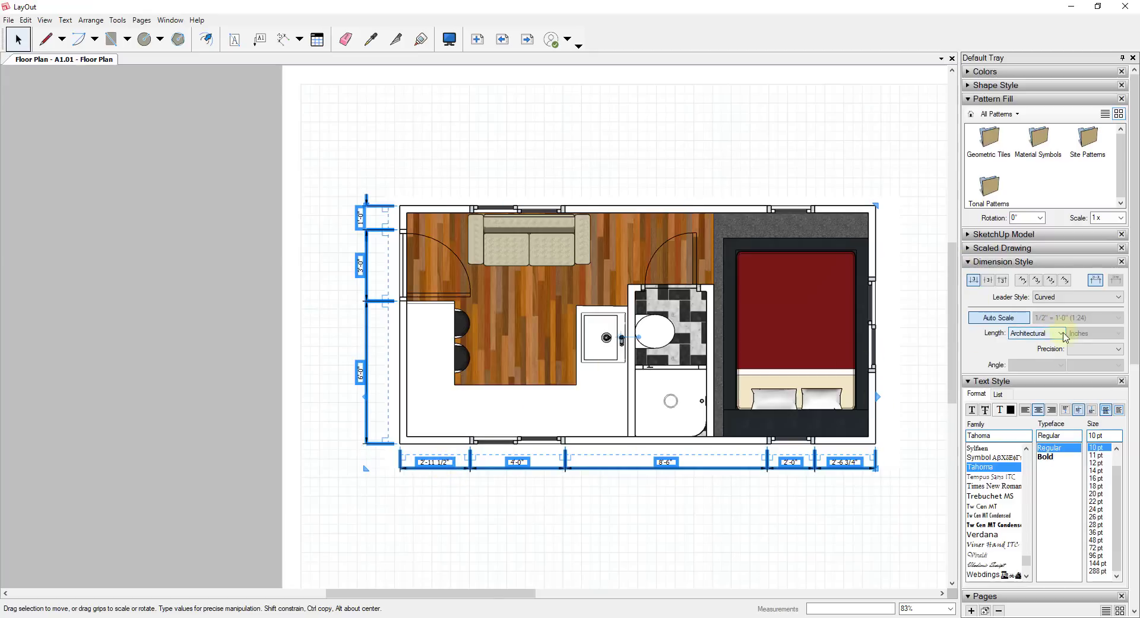
pyautogui.click(1103, 352)
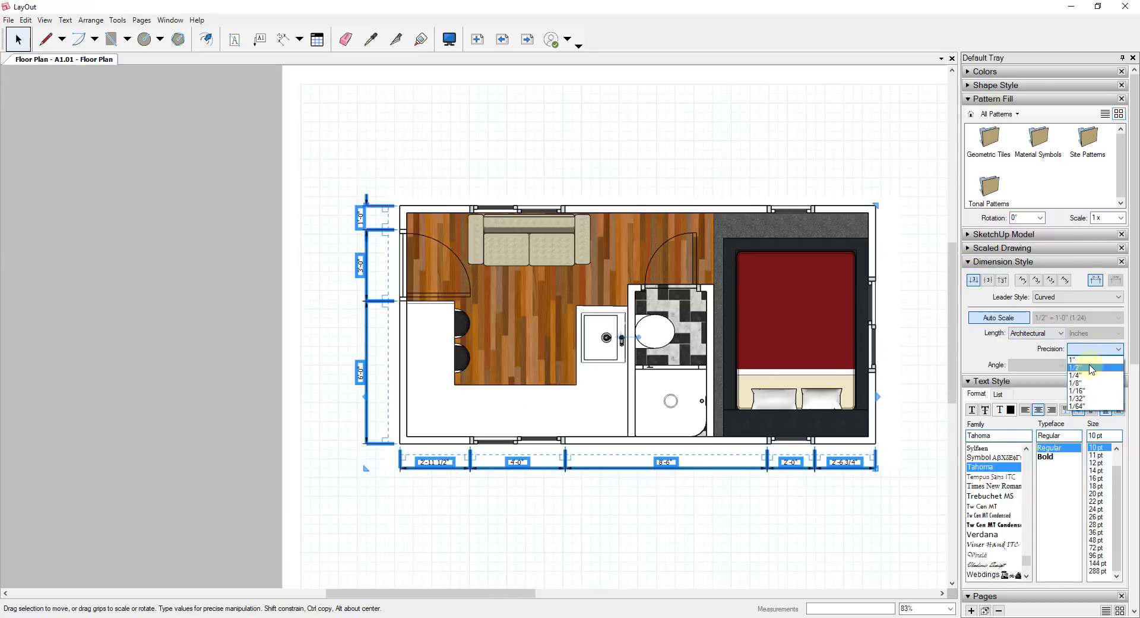
pyautogui.click(1087, 360)
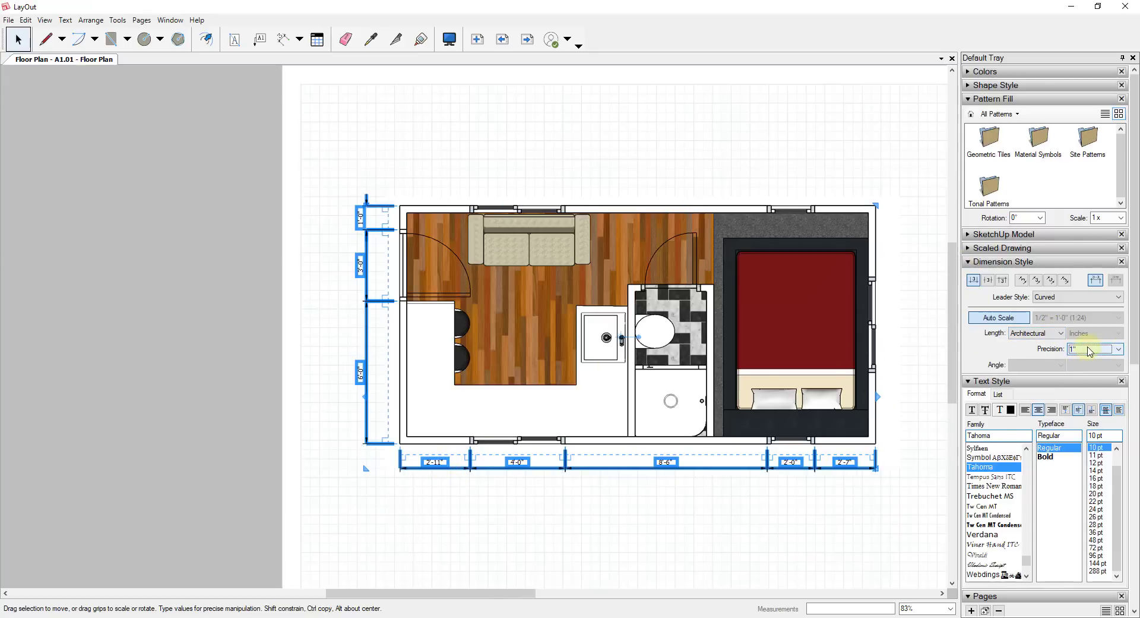
pyautogui.click(1086, 349)
pyautogui.click(1081, 383)
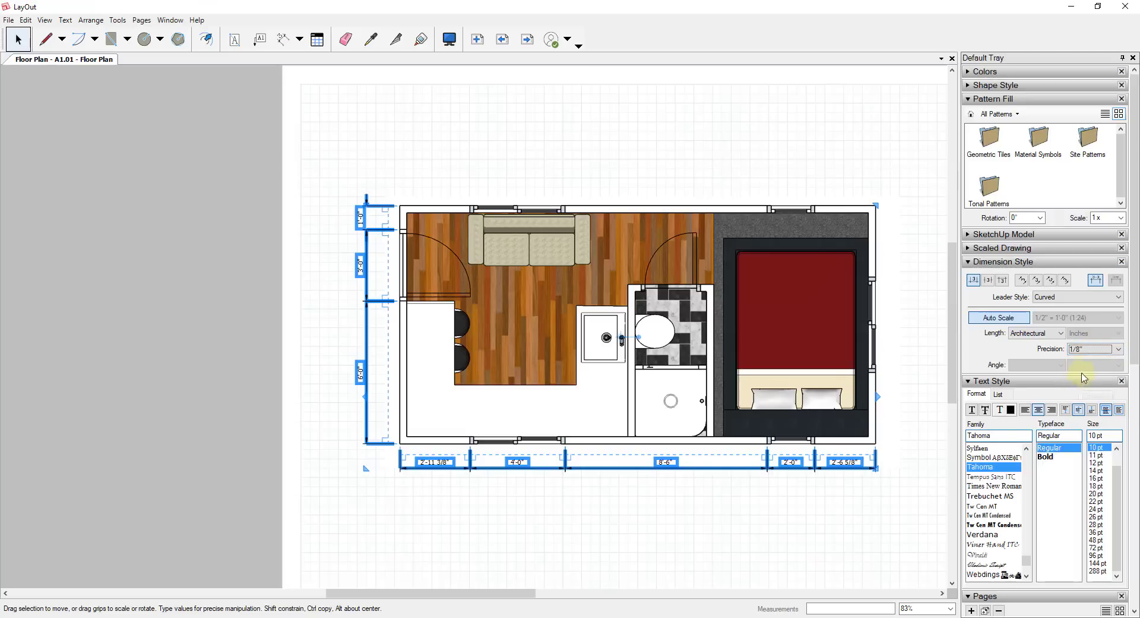
pyautogui.click(1091, 350)
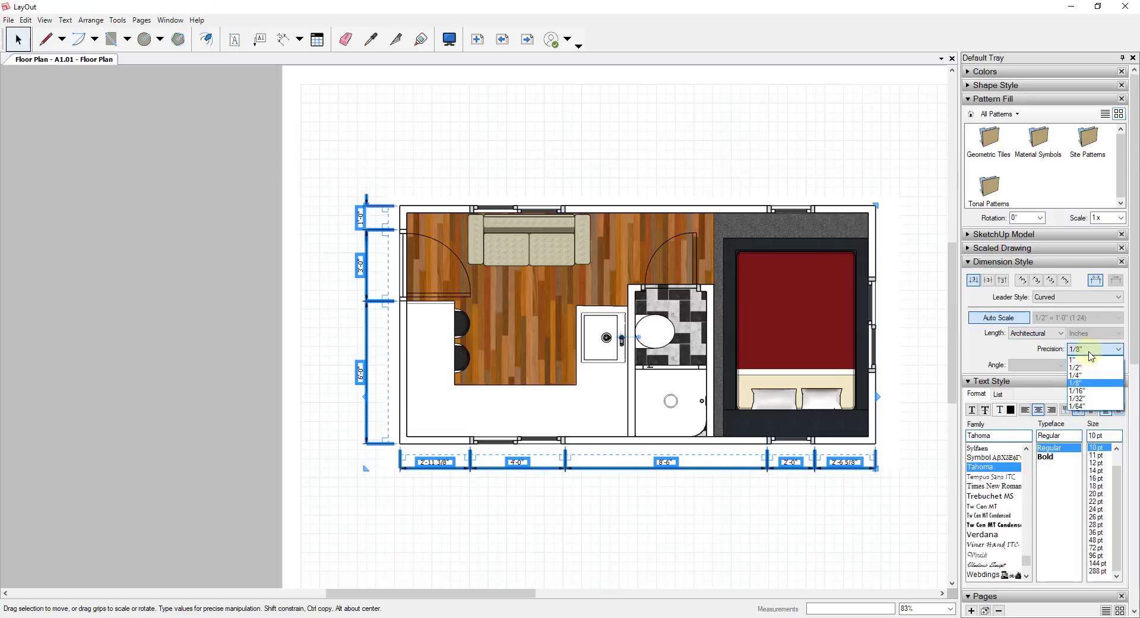
pyautogui.click(1084, 390)
pyautogui.click(1091, 349)
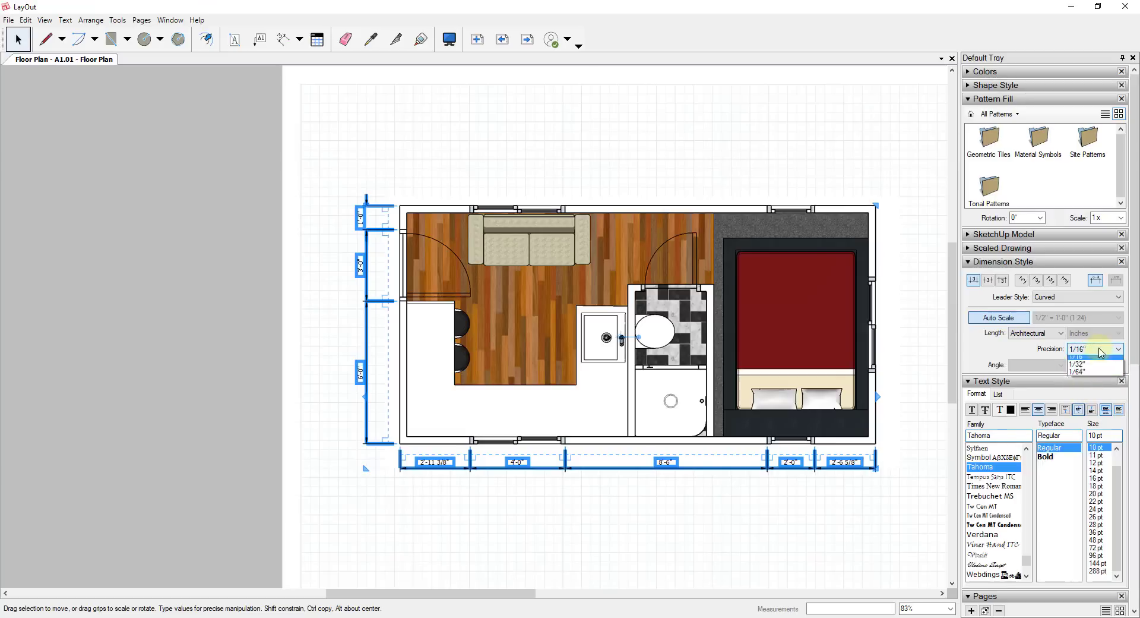
pyautogui.click(1081, 383)
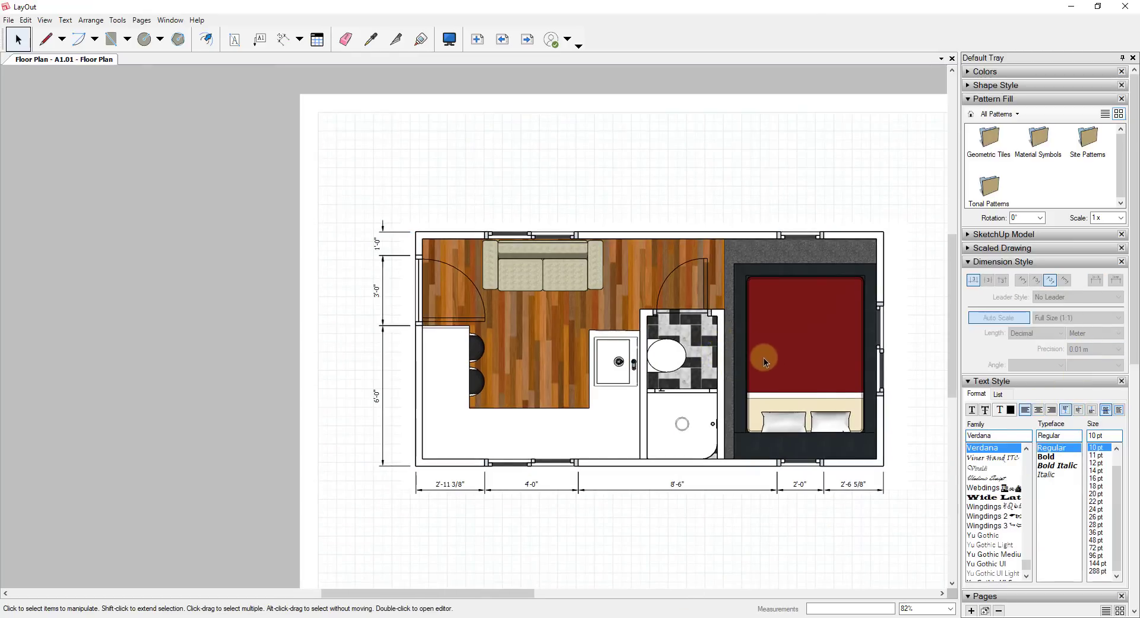
pyautogui.scroll(-3, 893, 355)
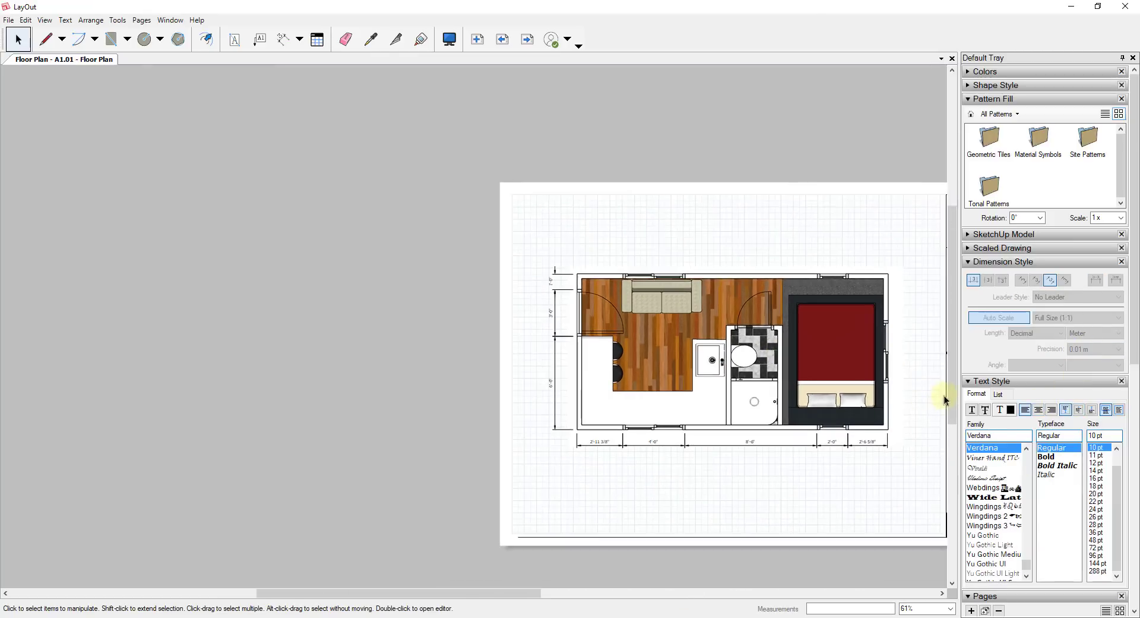
pyautogui.scroll(1, 926, 386)
pyautogui.scroll(2, 910, 383)
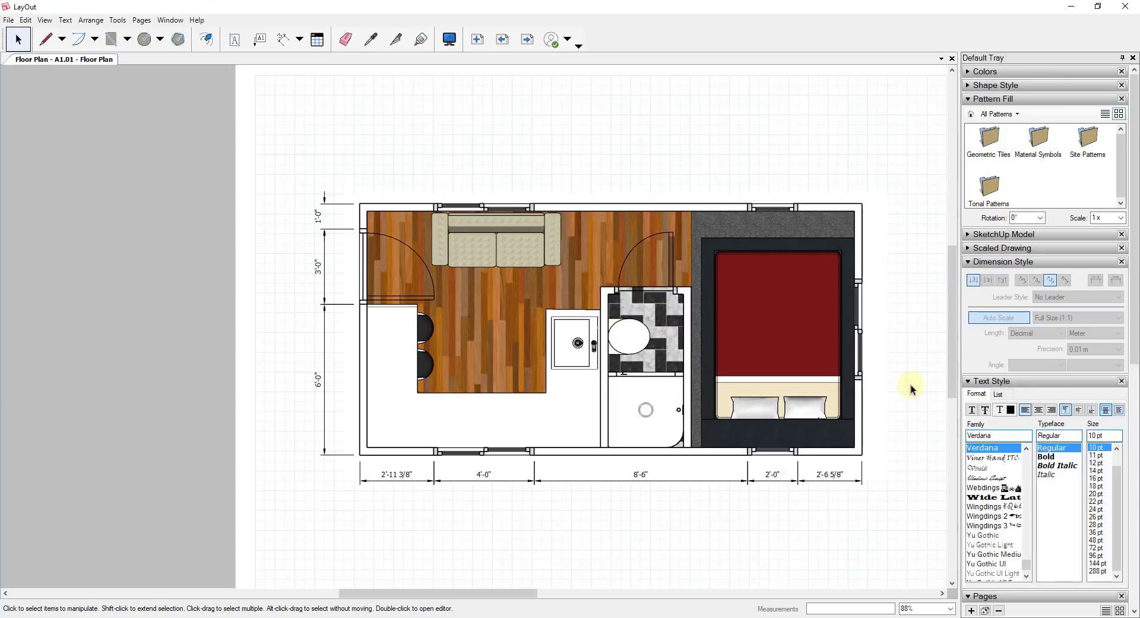
pyautogui.scroll(-5, 867, 404)
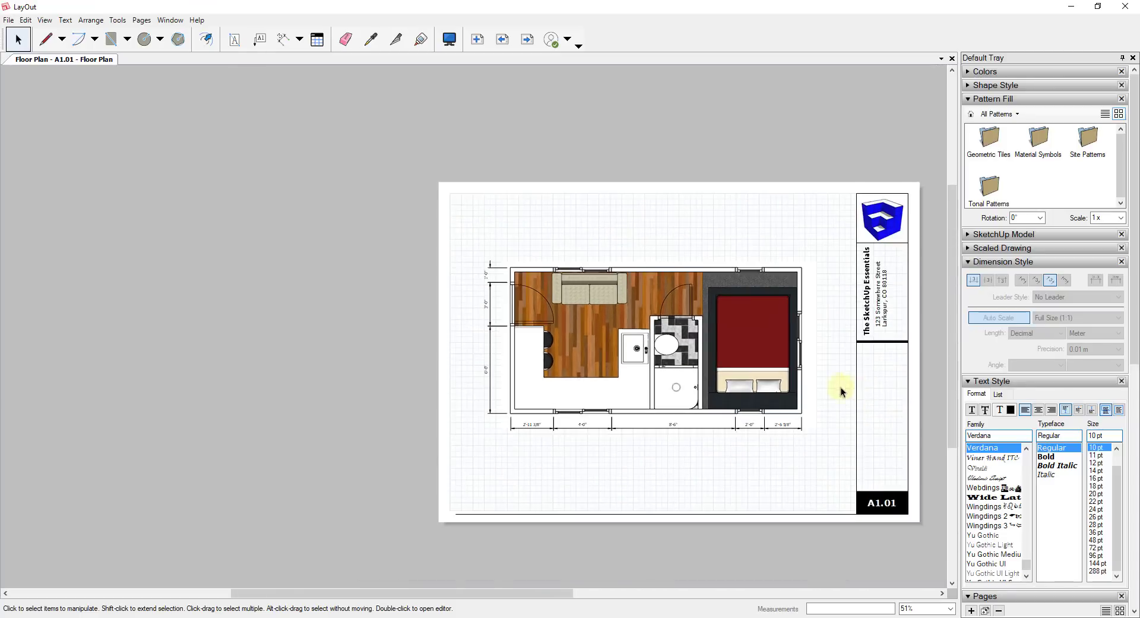
pyautogui.scroll(2, 840, 386)
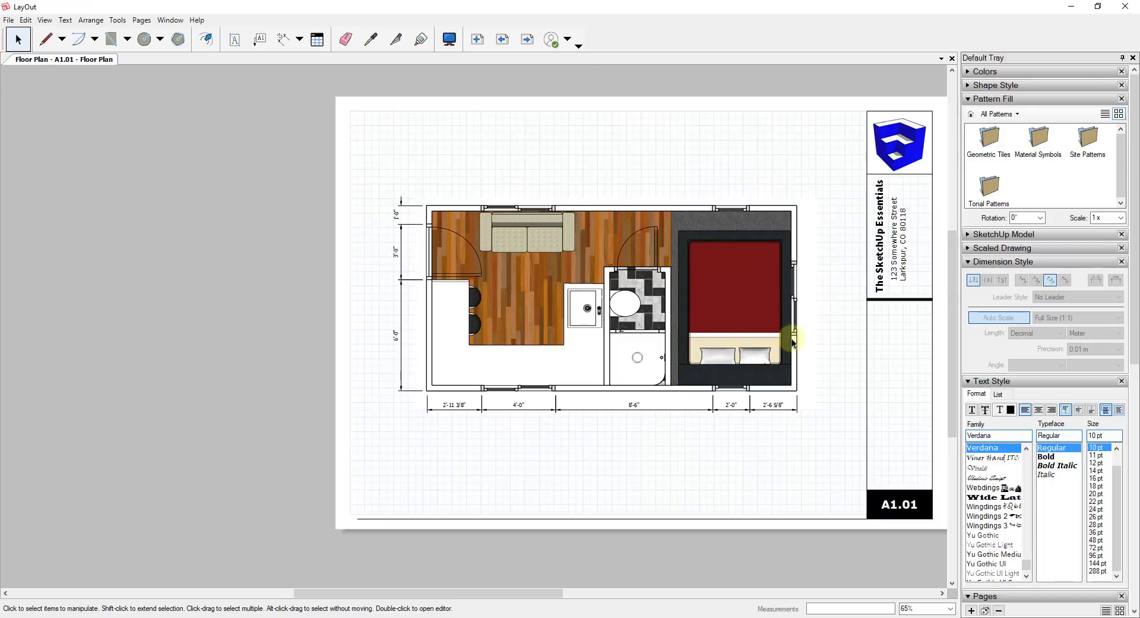
pyautogui.scroll(-3, 794, 398)
pyautogui.scroll(2, 785, 399)
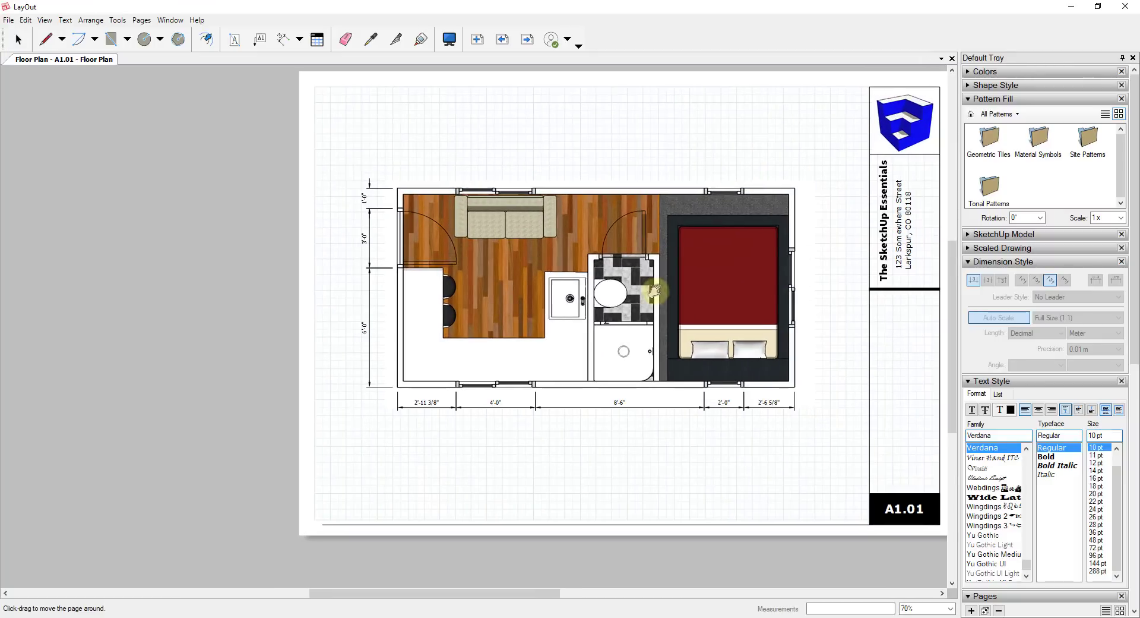
# Step: Draw a small circle with a radius of about 0.016' on the wood floor between the bar stools and the sink
pyautogui.scroll(2, 691, 307)
pyautogui.moveTo(694, 308); pyautogui.dragTo(634, 326, button='middle')
pyautogui.press('c')
pyautogui.click(621, 327)
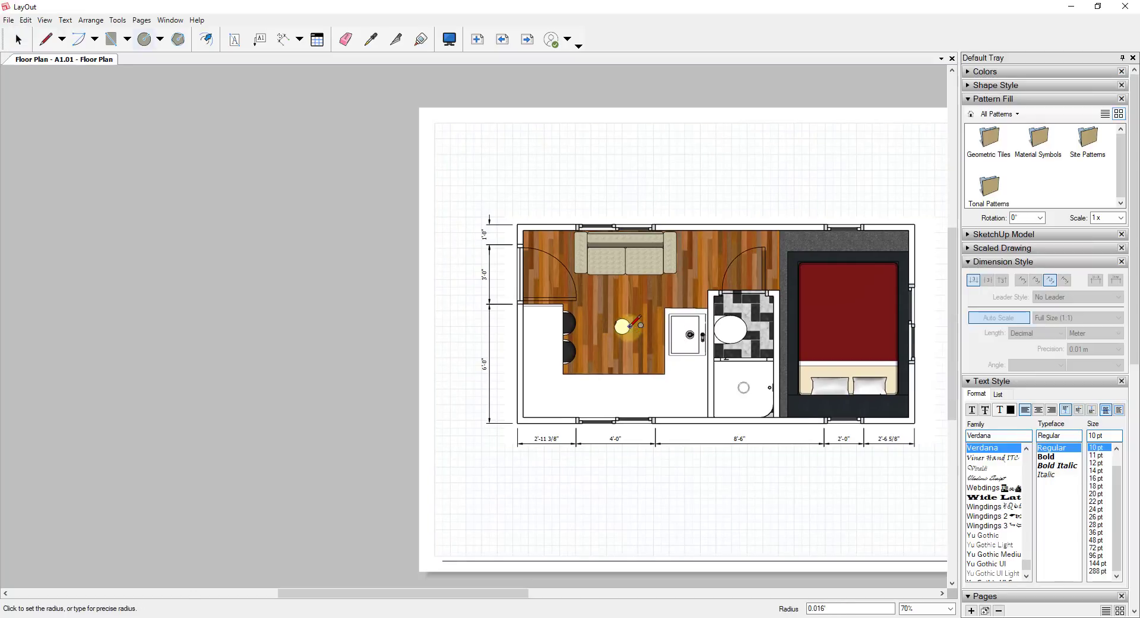
pyautogui.click(628, 326)
pyautogui.scroll(10, 625, 325)
pyautogui.scroll(-2, 621, 325)
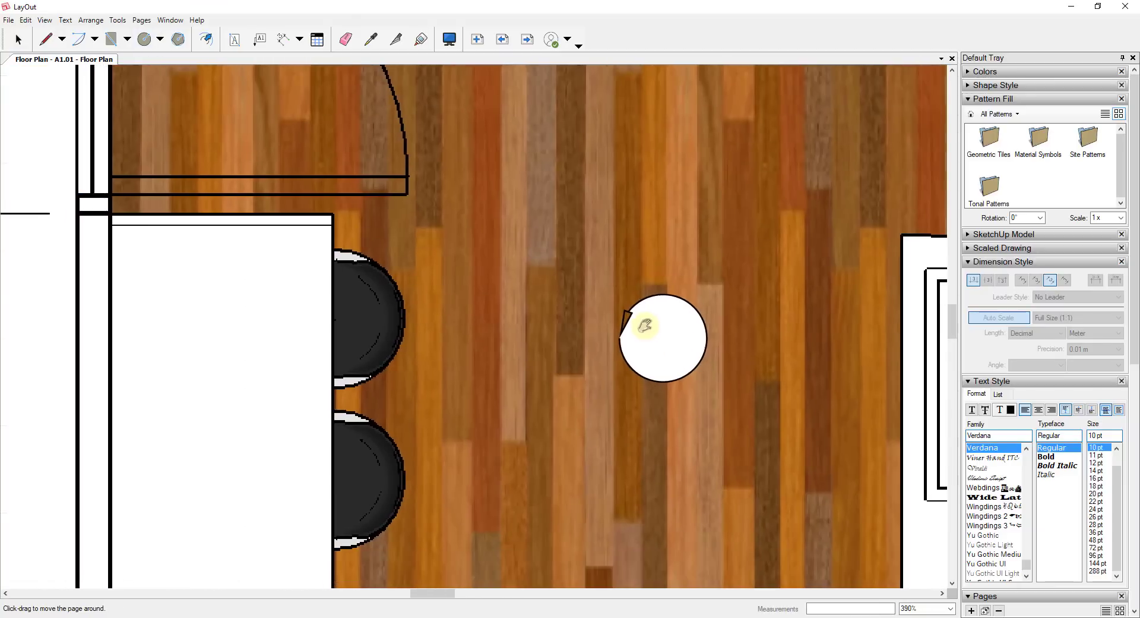
# Step: Draw a horizontal line across the circle's full diameter
pyautogui.press('space')
pyautogui.click(632, 325)
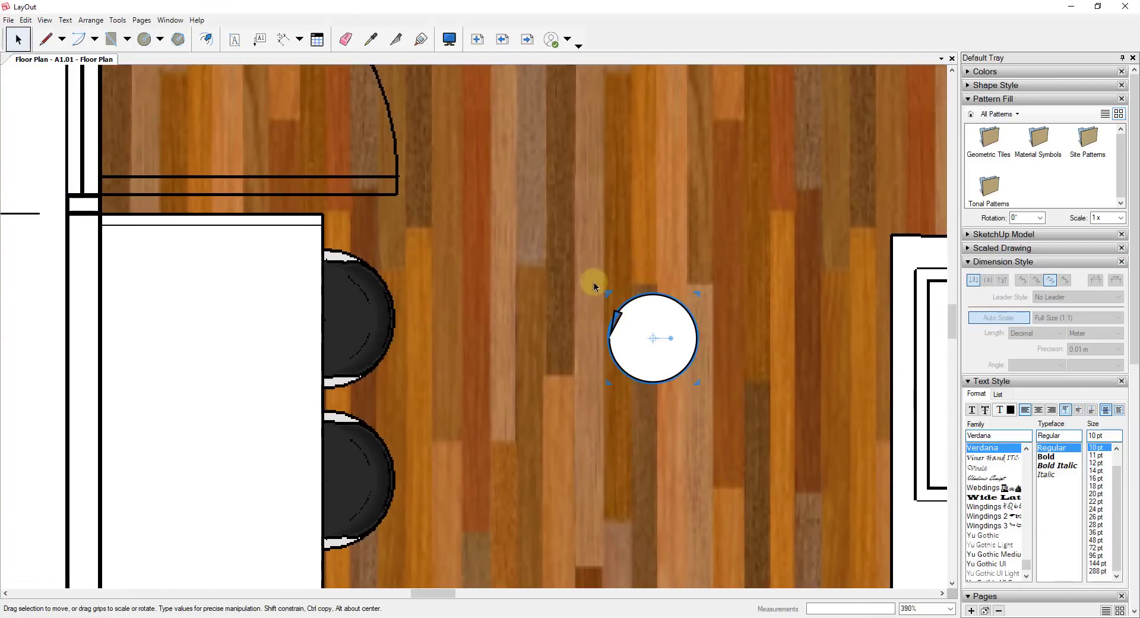
pyautogui.press('l')
pyautogui.click(697, 338)
pyautogui.click(610, 338)
pyautogui.press('space')
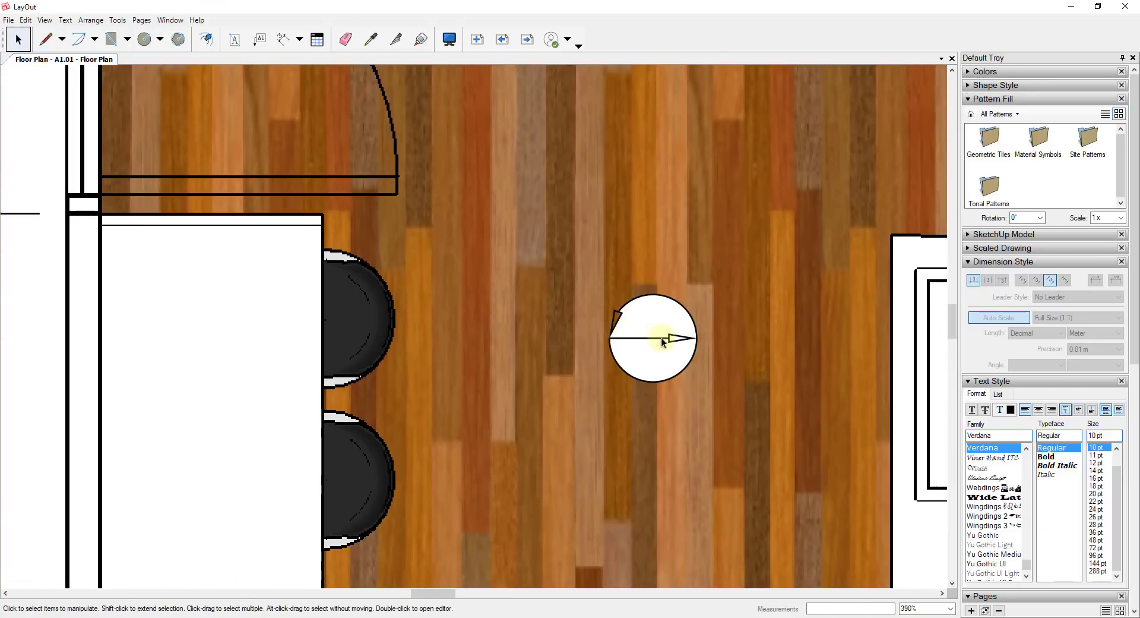
# Step: Remove the start arrow from the circle's outline
pyautogui.click(665, 337)
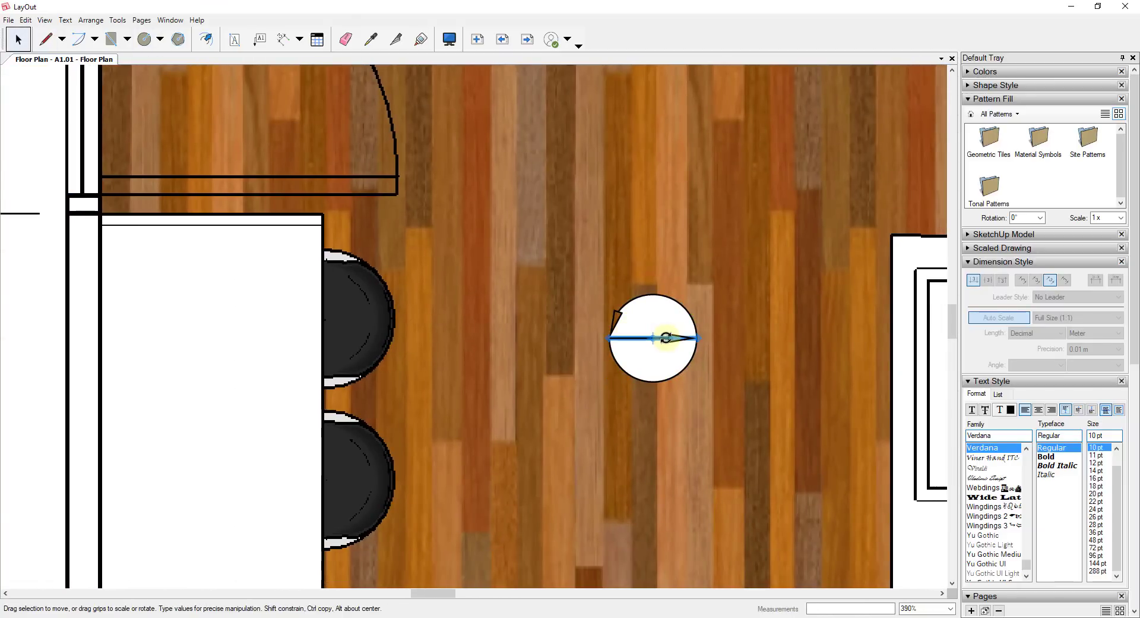
pyautogui.click(652, 297)
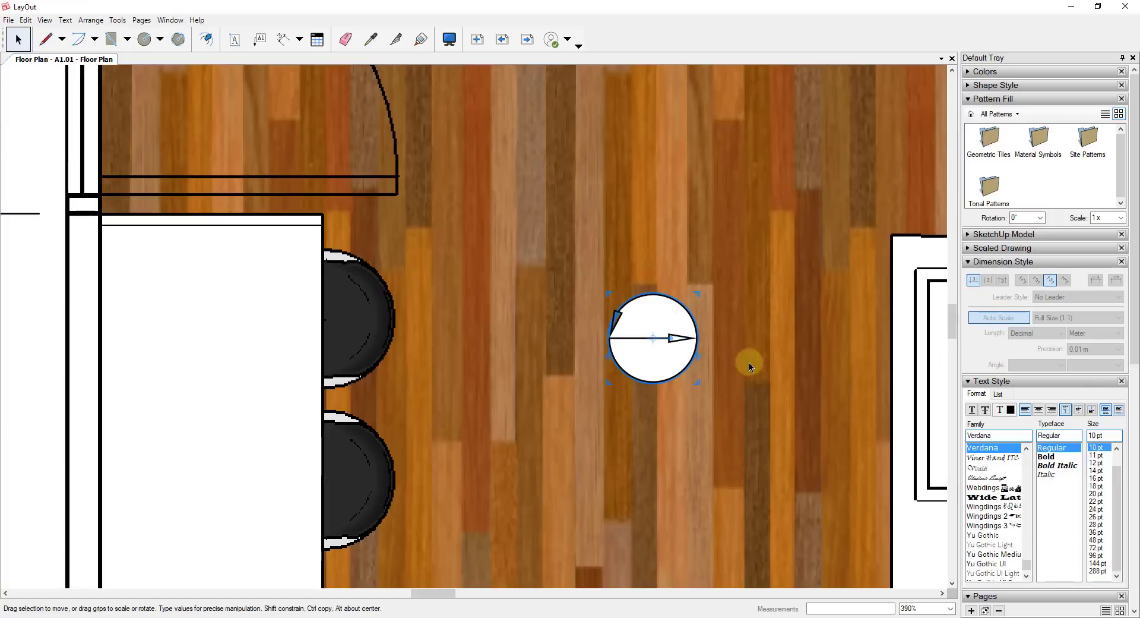
pyautogui.click(968, 86)
pyautogui.click(1033, 174)
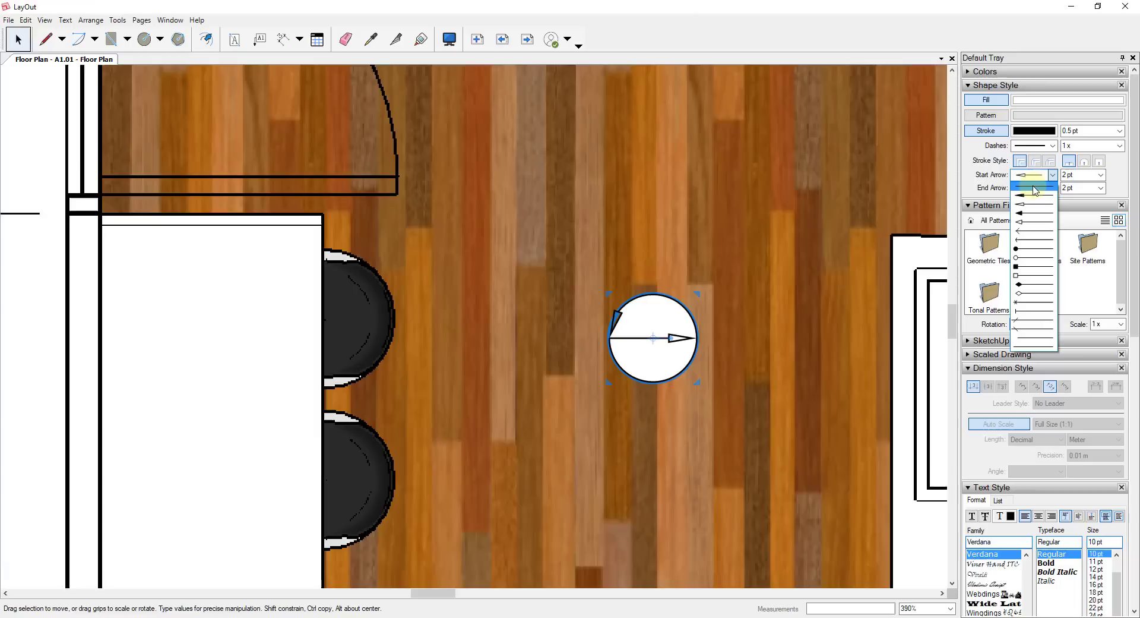
pyautogui.click(1034, 191)
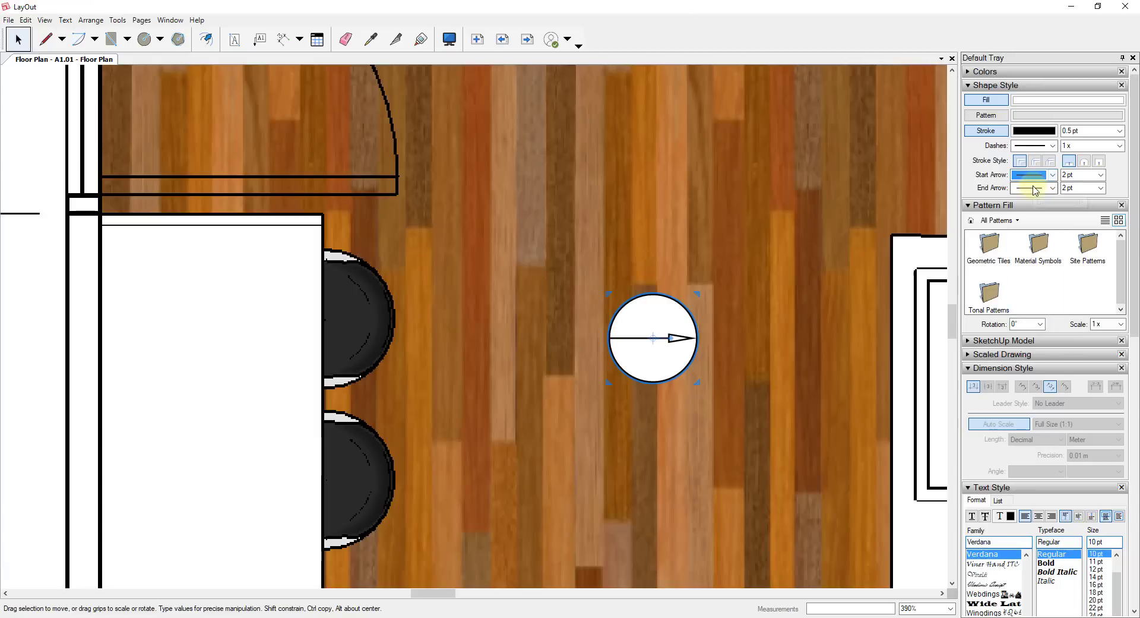
# Step: Remove the start arrow from the line across the circle
pyautogui.click(686, 339)
pyautogui.click(1034, 175)
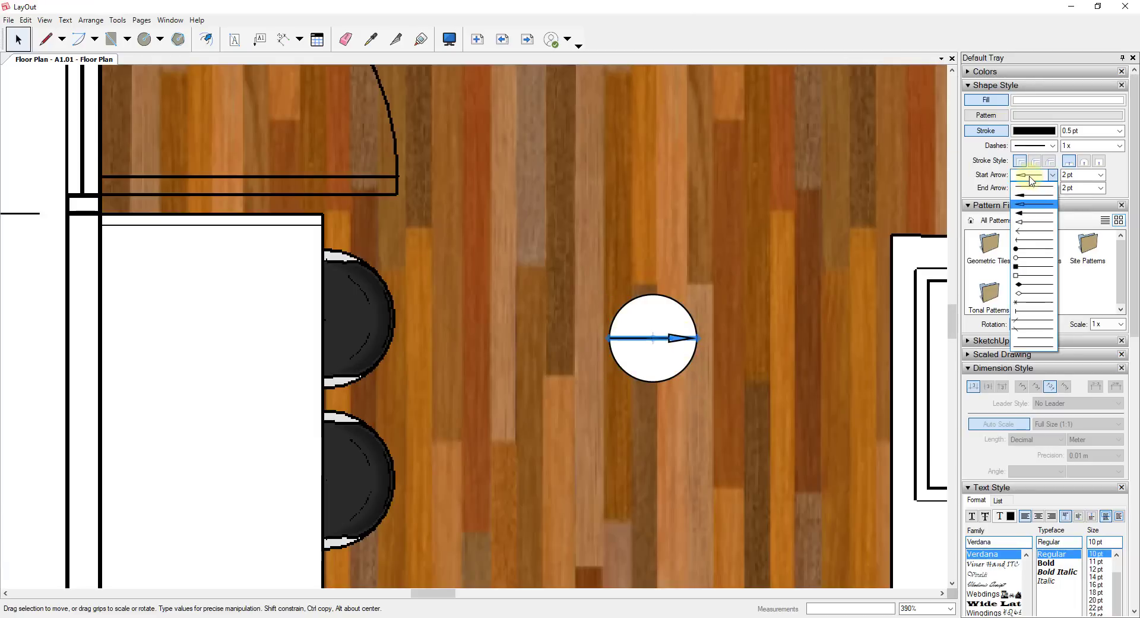
pyautogui.click(1033, 186)
pyautogui.click(726, 334)
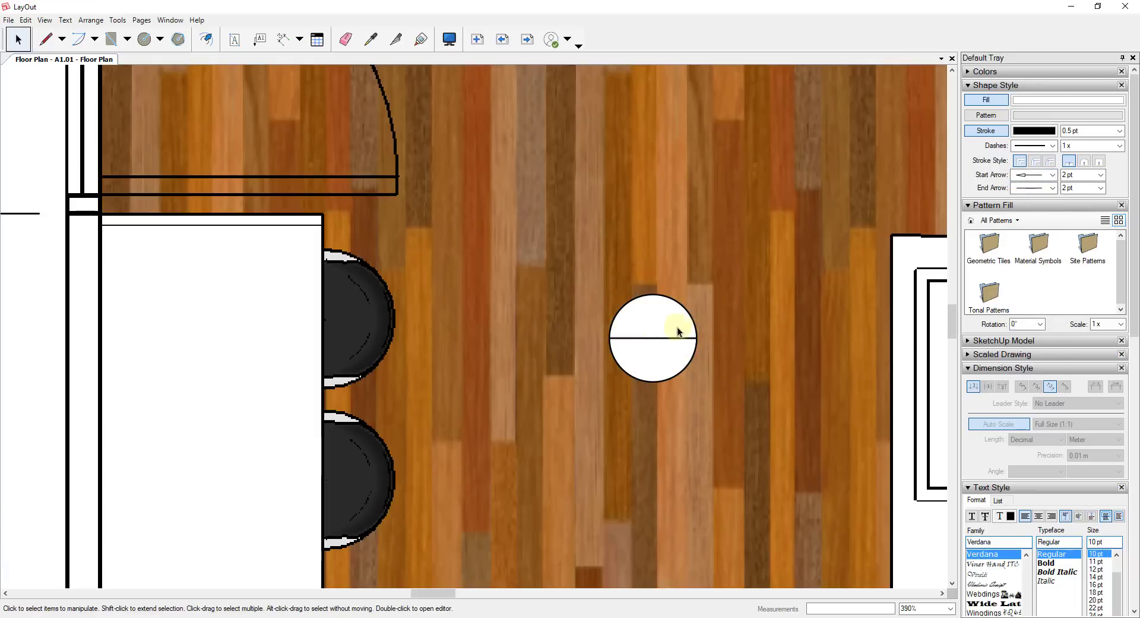
# Step: Select the circle together with its dividing line and delete both from the floor plan
pyautogui.scroll(-3, 679, 332)
pyautogui.click(668, 321)
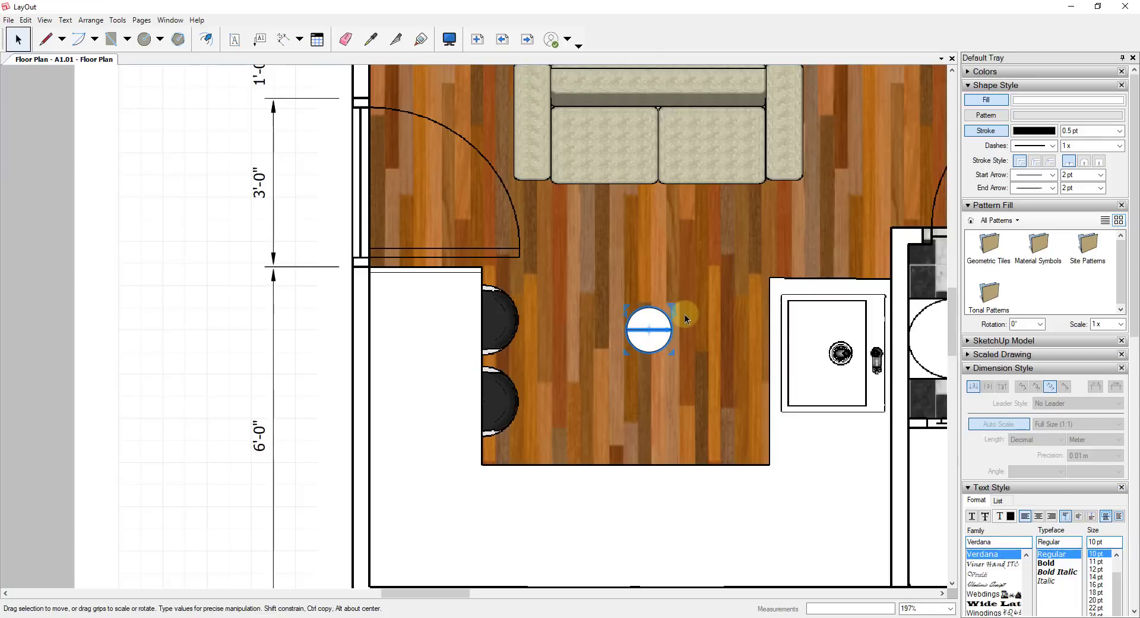
pyautogui.scroll(-3, 683, 315)
pyautogui.scroll(2, 733, 282)
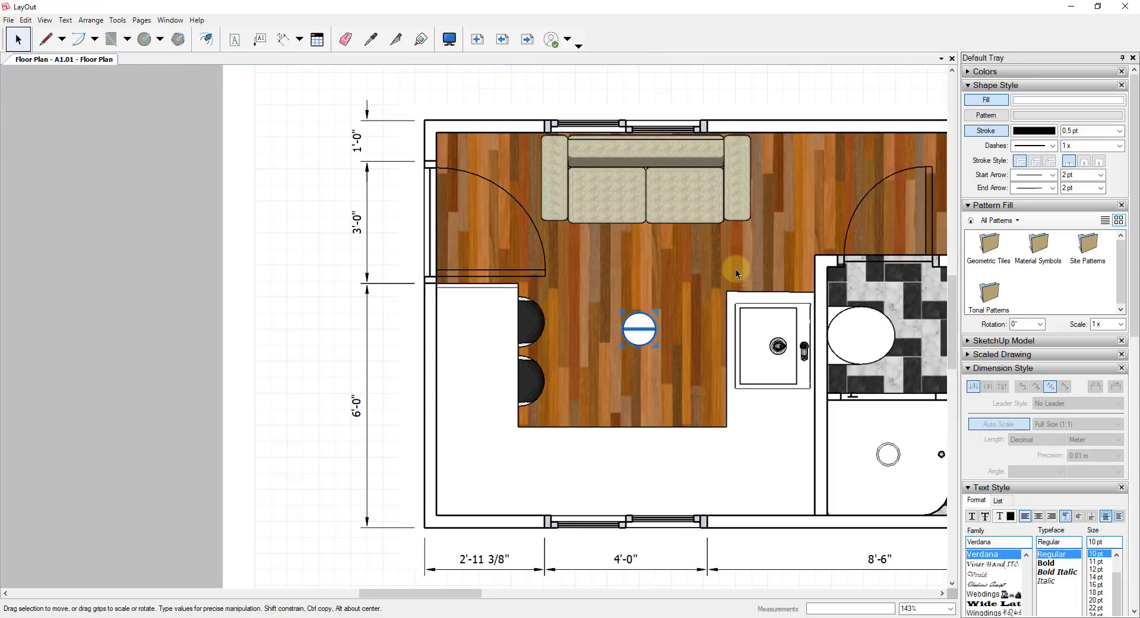
pyautogui.scroll(-3, 551, 308)
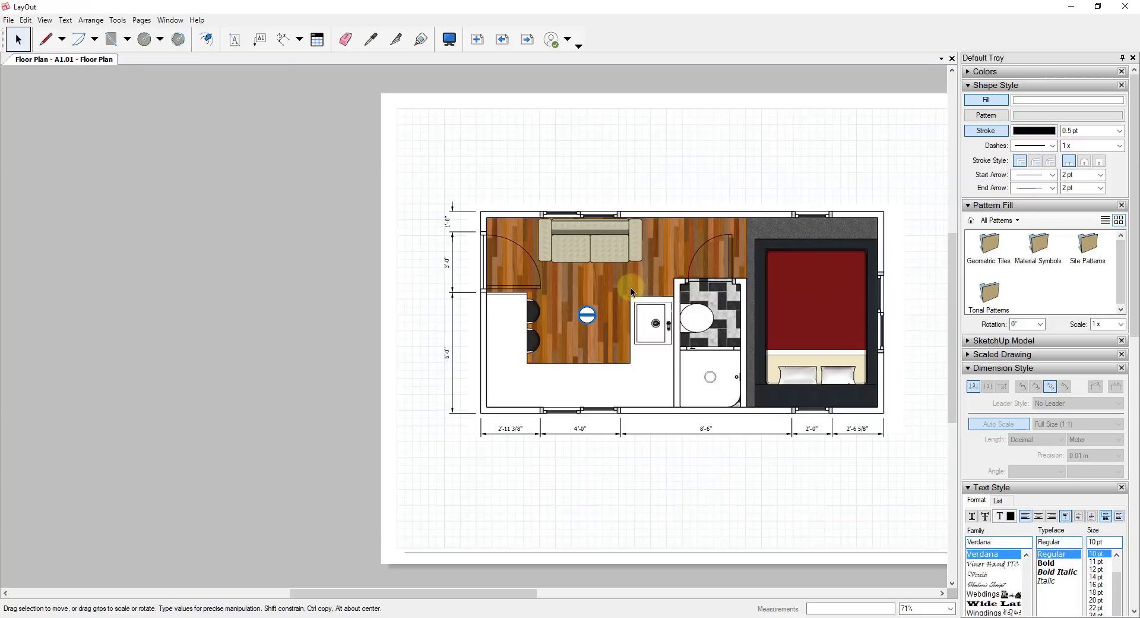
pyautogui.scroll(3, 634, 309)
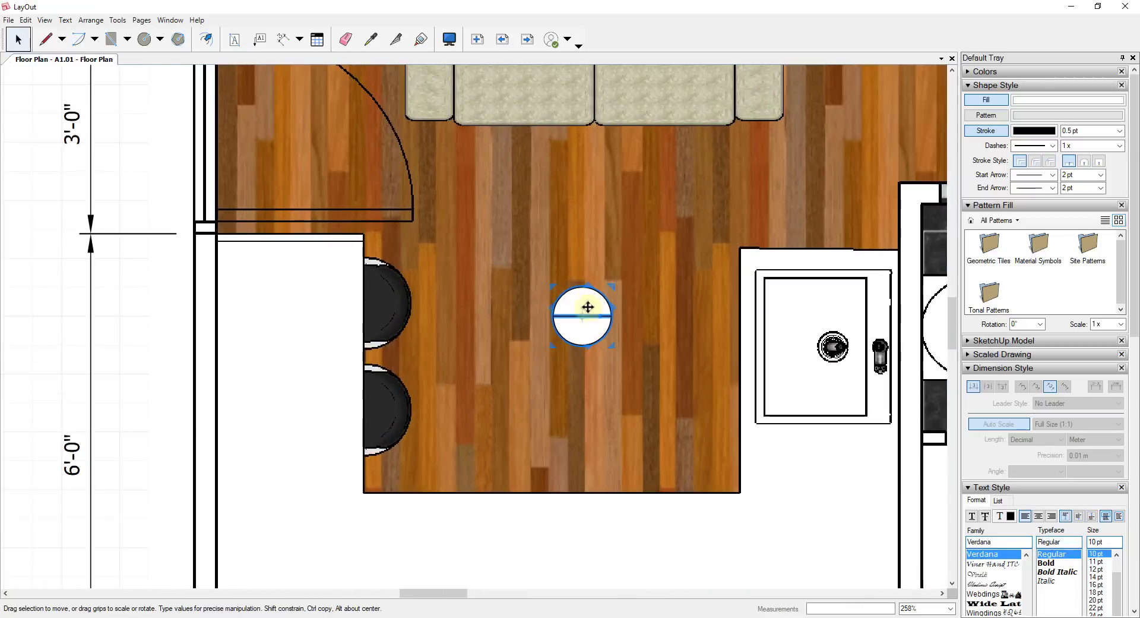
pyautogui.scroll(-3, 602, 289)
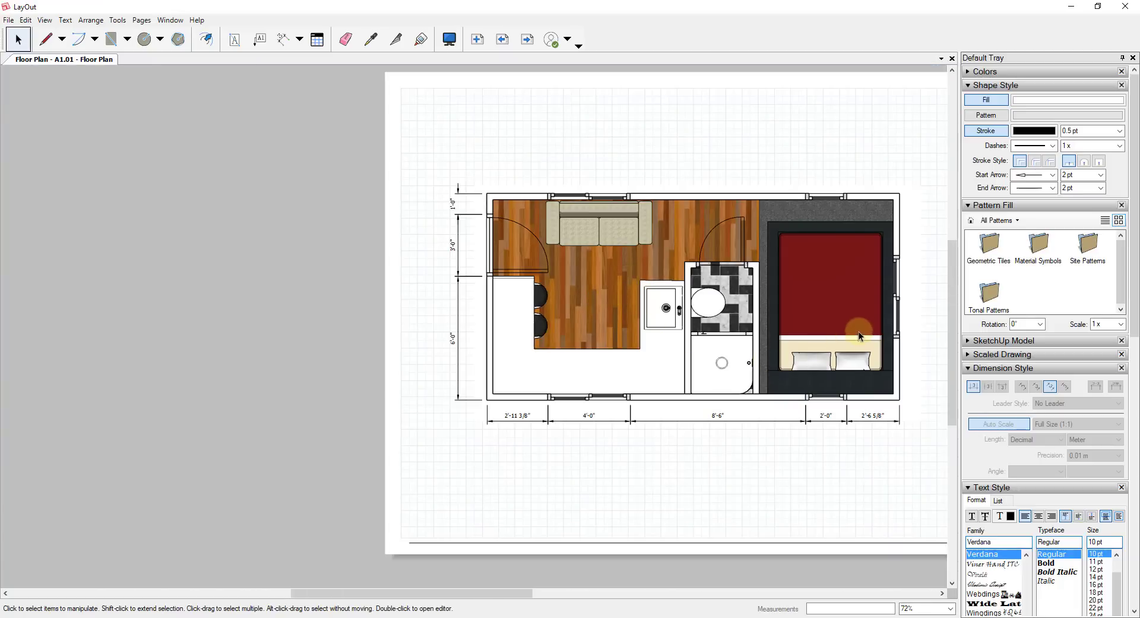
pyautogui.scroll(-6, 1082, 427)
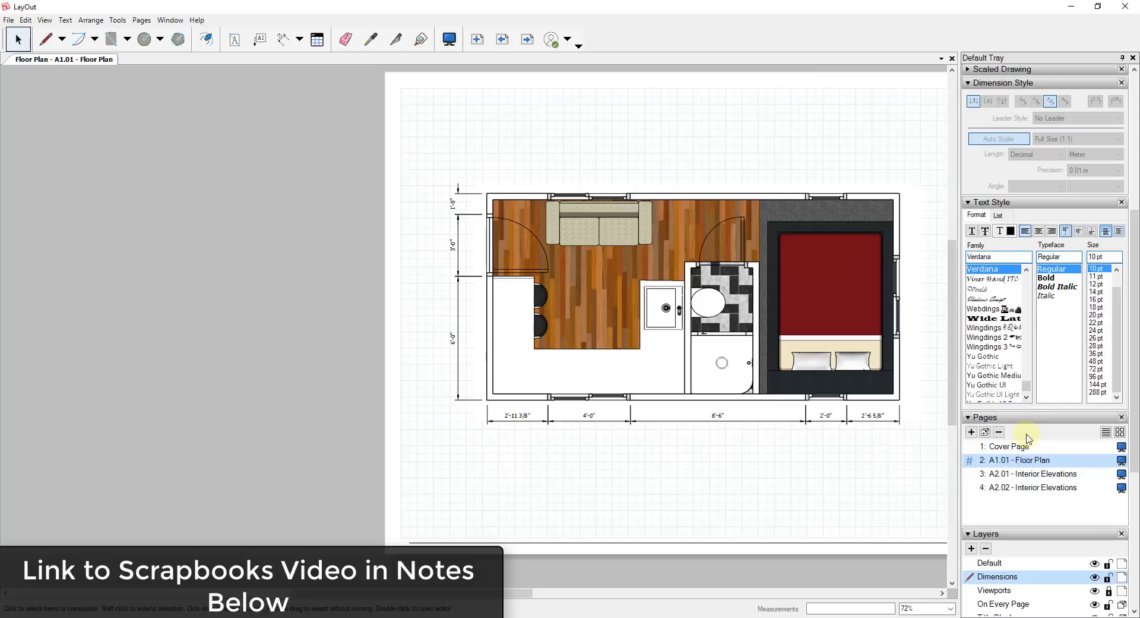
# Step: Look through the TB-Elegant, TB-Plain, TB-Simple Serif and TB-Traditional scrapbooks for drafting symbols
pyautogui.scroll(-5, 1028, 439)
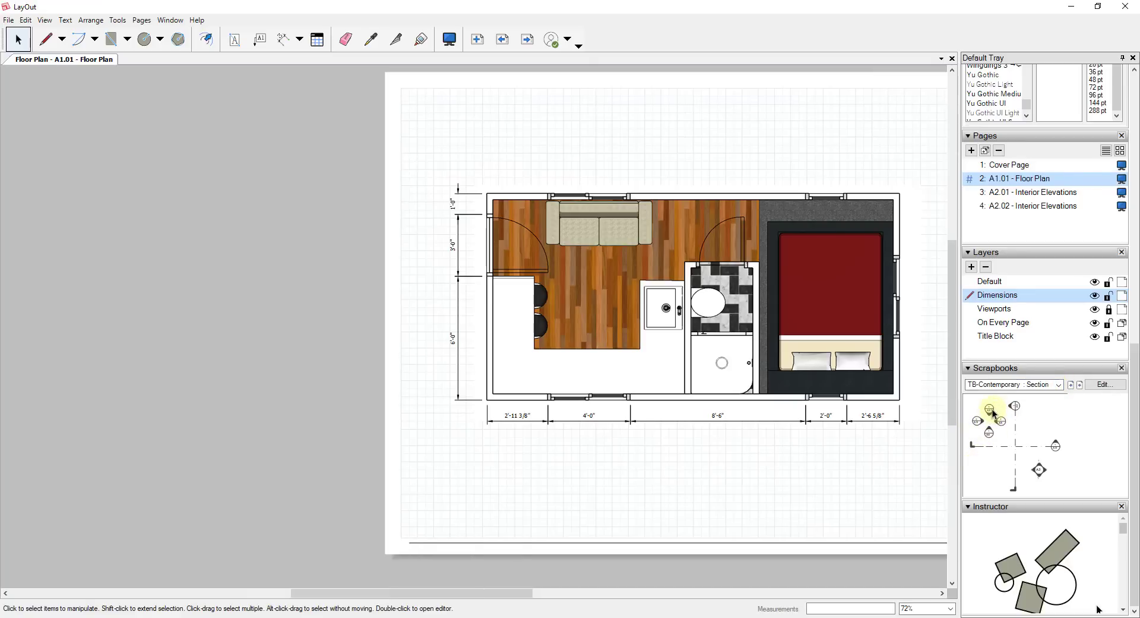
pyautogui.click(1059, 384)
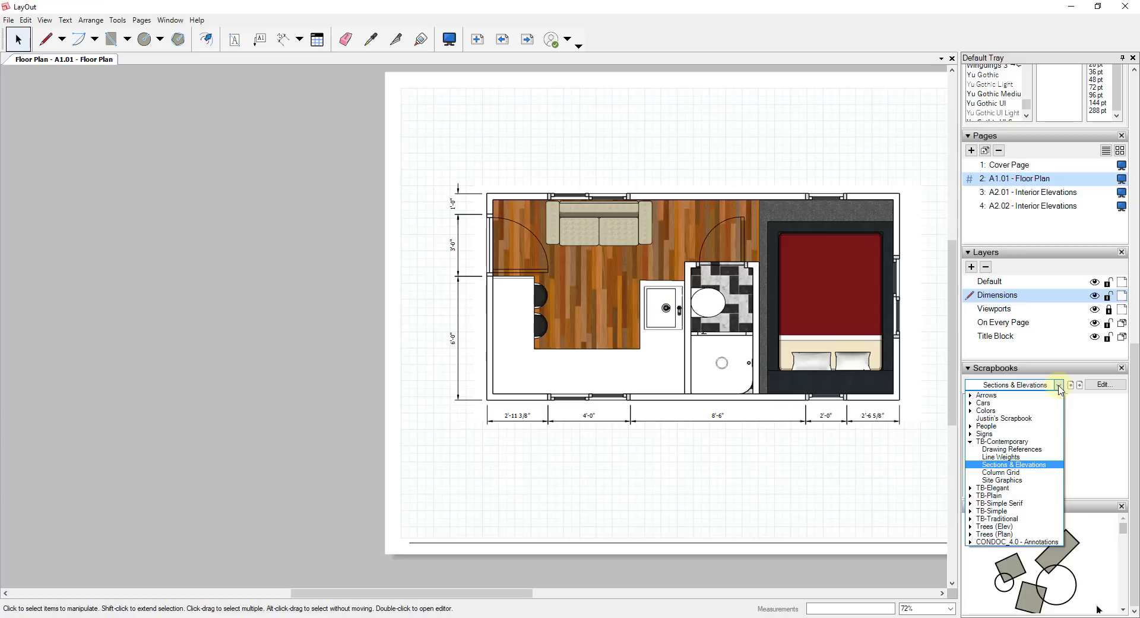
pyautogui.click(986, 496)
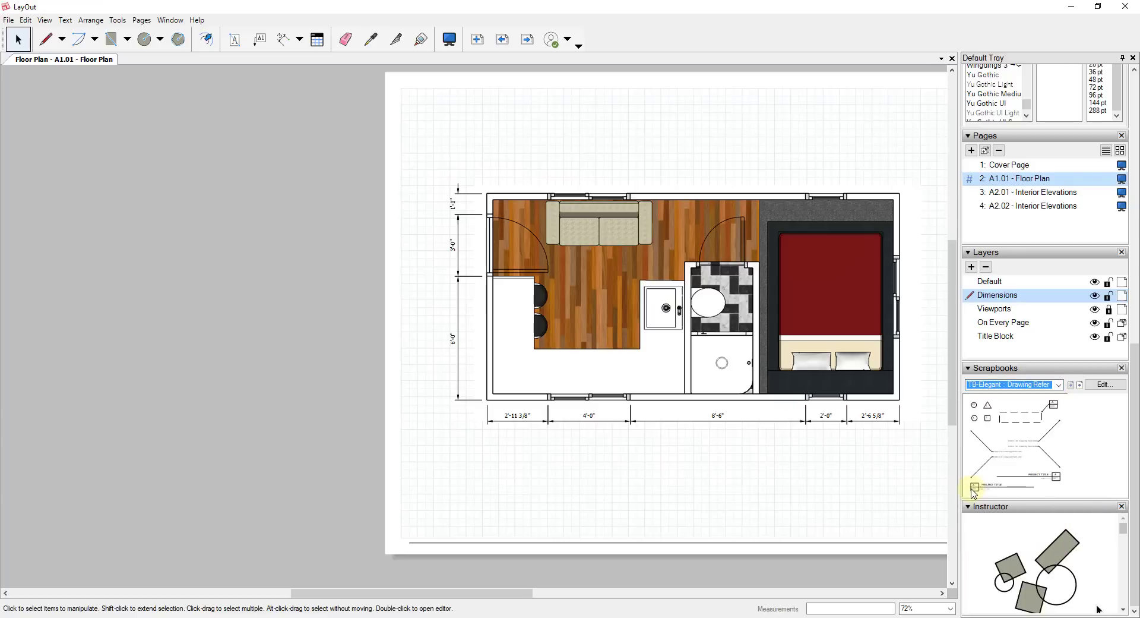
pyautogui.click(1059, 386)
pyautogui.click(971, 497)
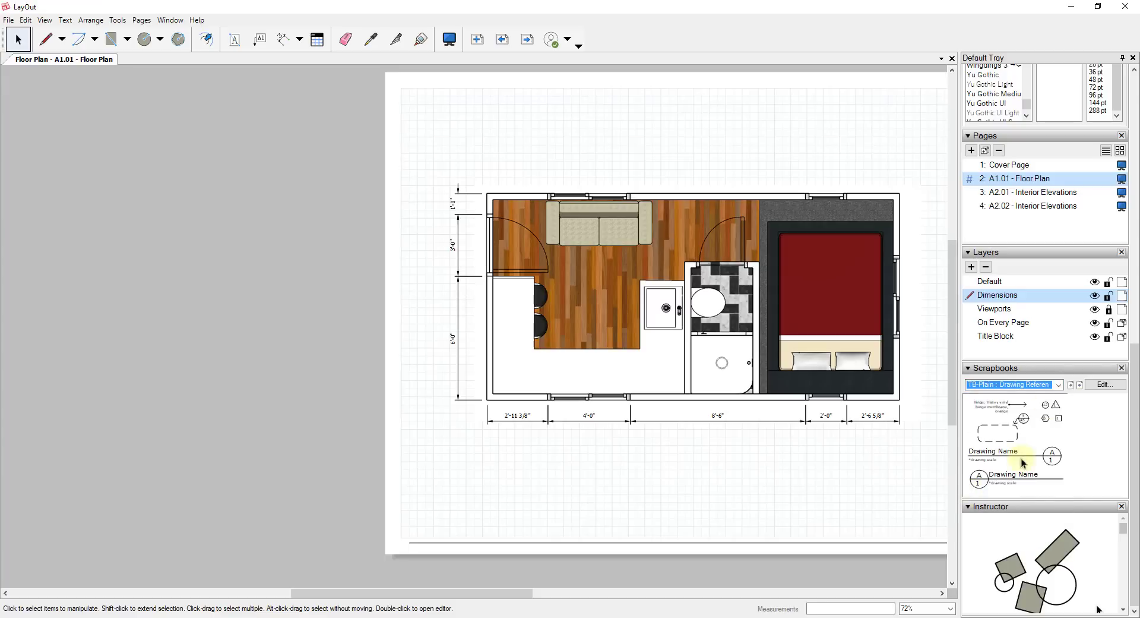
pyautogui.click(1059, 386)
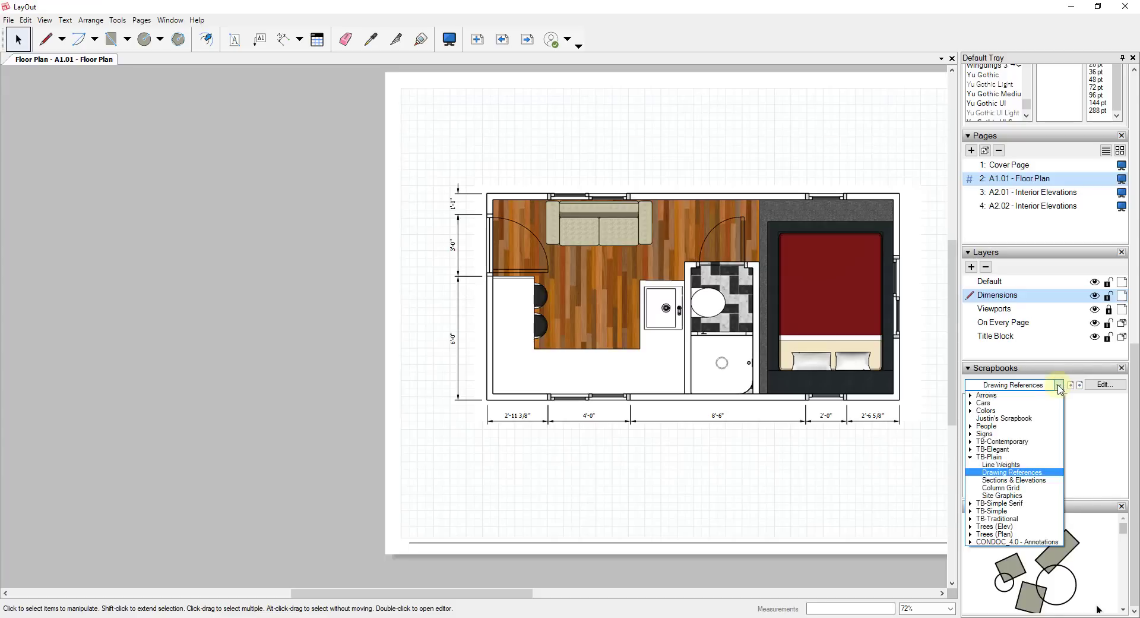
pyautogui.click(969, 505)
pyautogui.click(1059, 385)
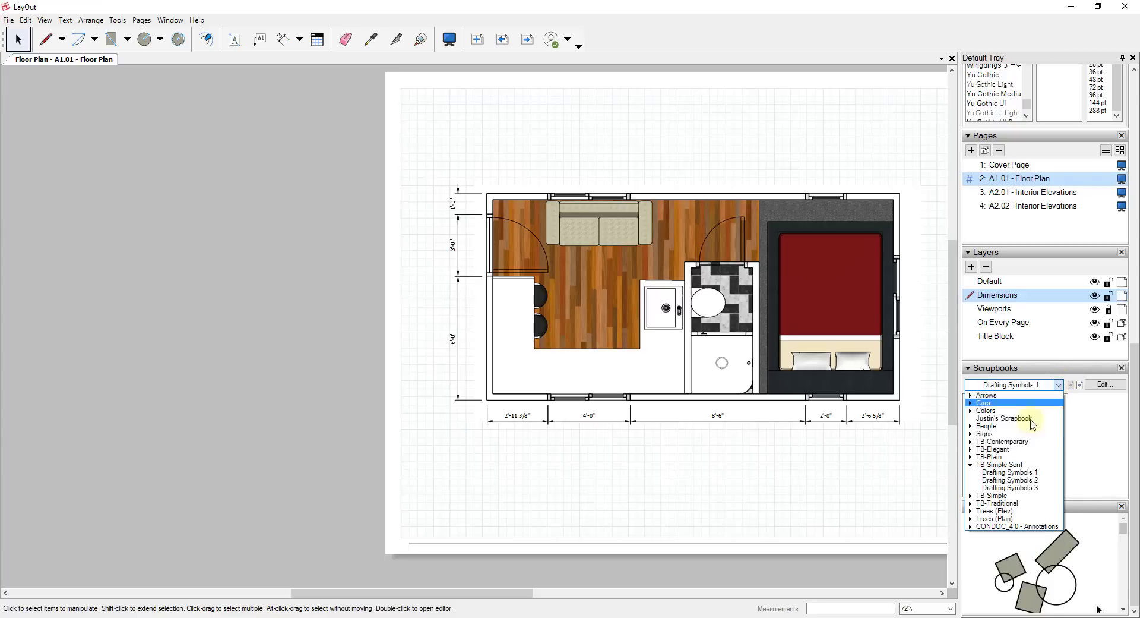
pyautogui.click(973, 504)
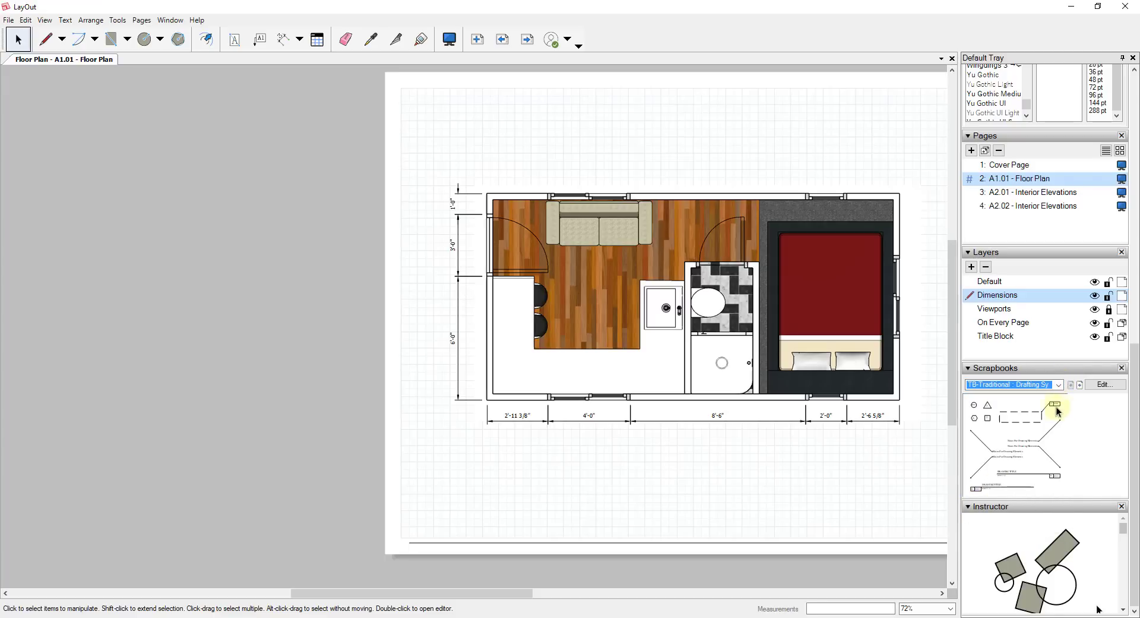
# Step: Display the Sections & Elevations page of the TB-Plain scrapbook
pyautogui.click(1059, 385)
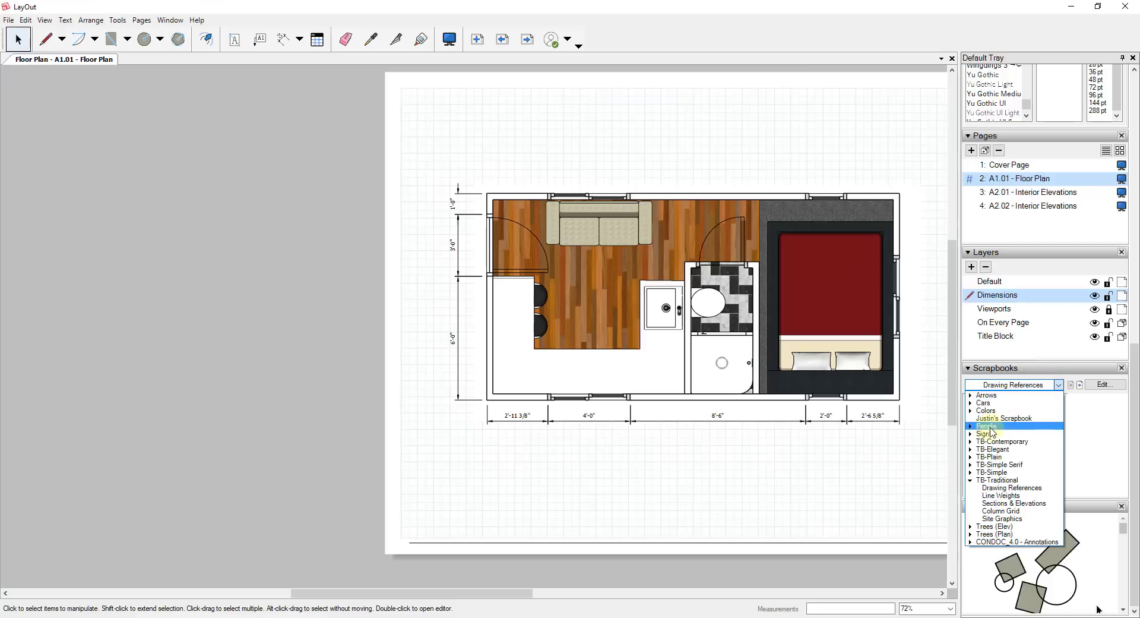
pyautogui.click(974, 456)
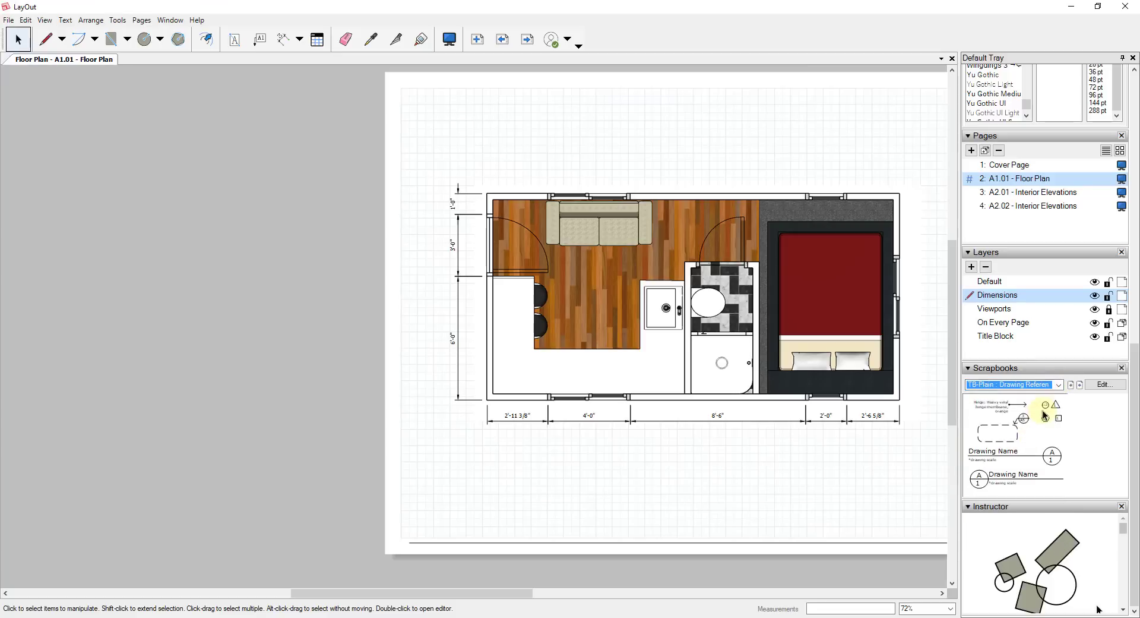
pyautogui.click(1060, 385)
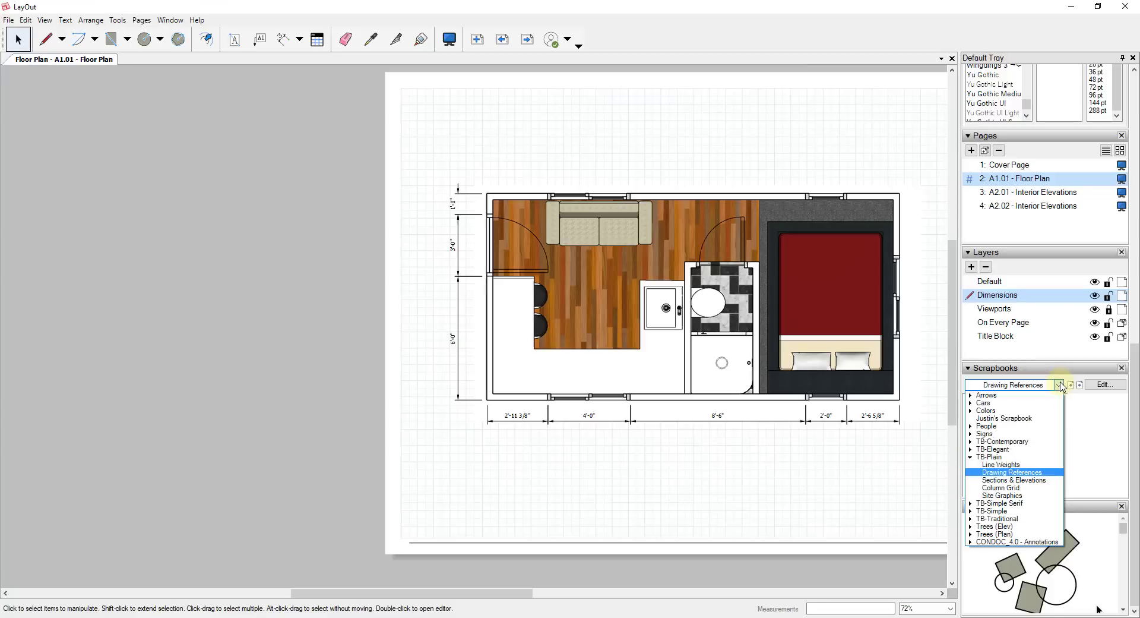
pyautogui.click(1010, 480)
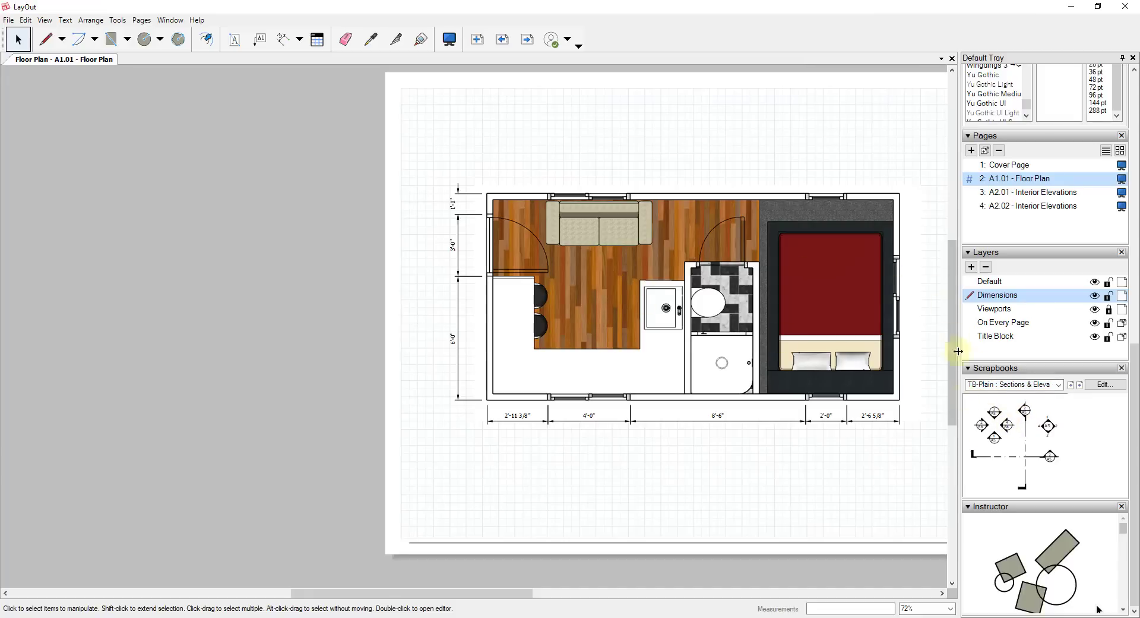
# Step: Add a new layer named Sheet Notes
pyautogui.click(971, 268)
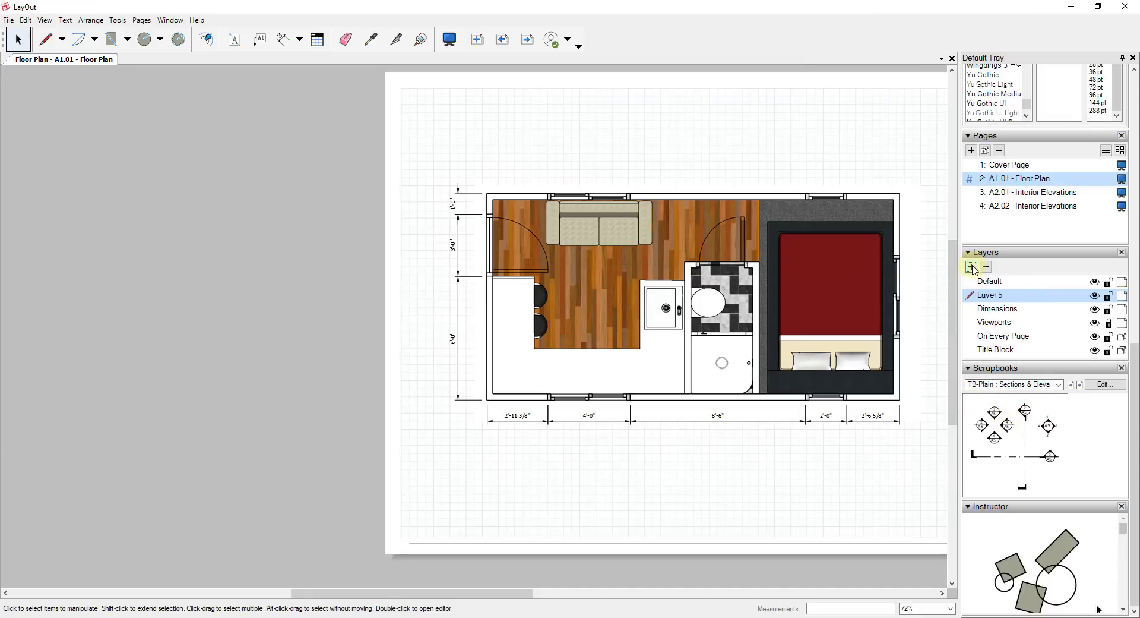
pyautogui.doubleClick(996, 293)
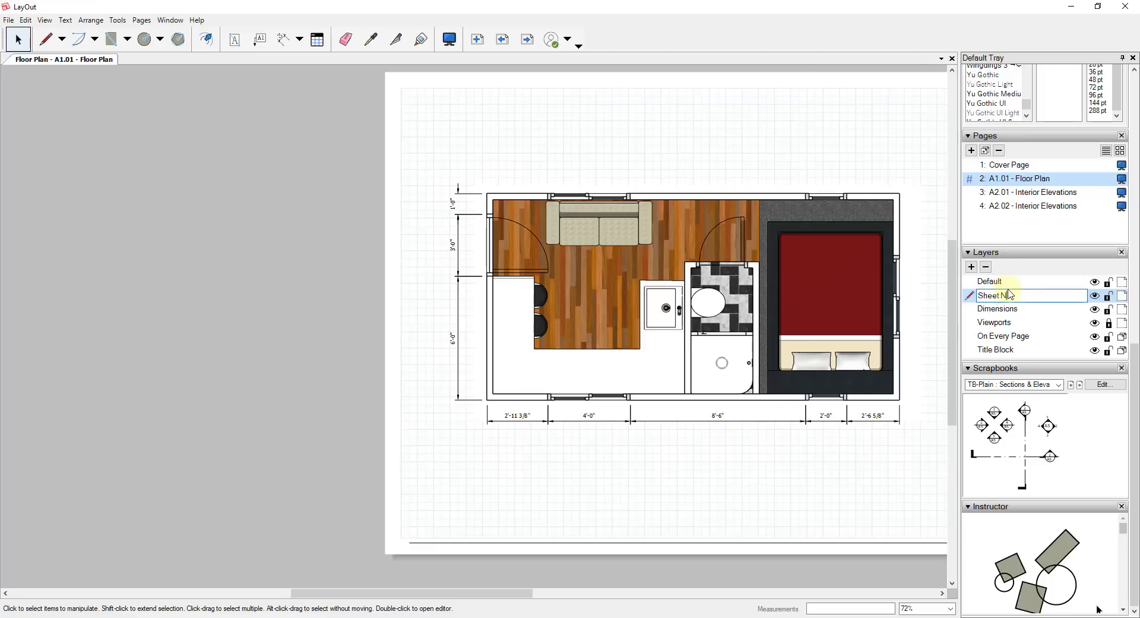
pyautogui.press('Return')
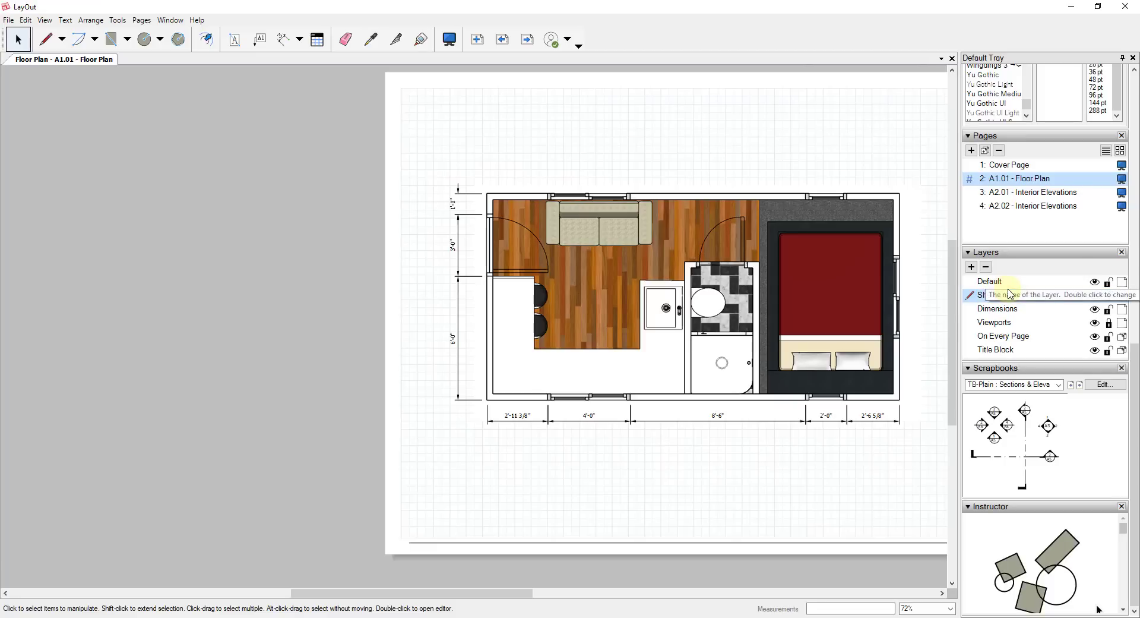
pyautogui.click(1009, 293)
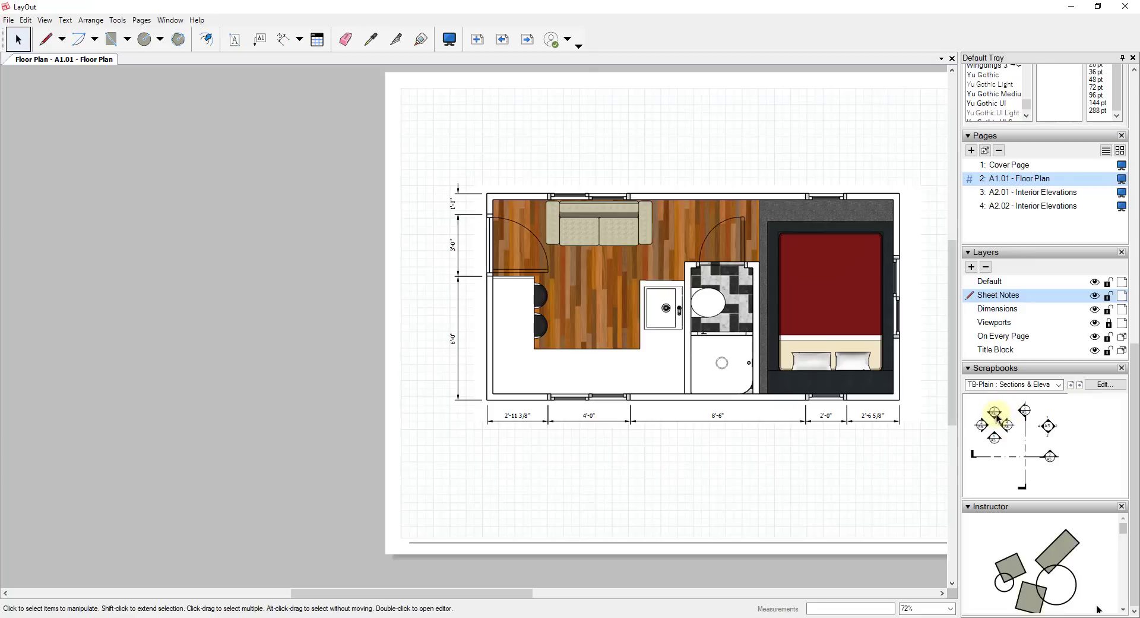
# Step: Place the downward-pointing elevation marker from the scrapbook on the living area floor, just below the sofa
pyautogui.moveTo(997, 418)
pyautogui.mouseDown()
pyautogui.moveTo(642, 364)
pyautogui.moveTo(593, 315)
pyautogui.moveTo(600, 327)
pyautogui.mouseUp()
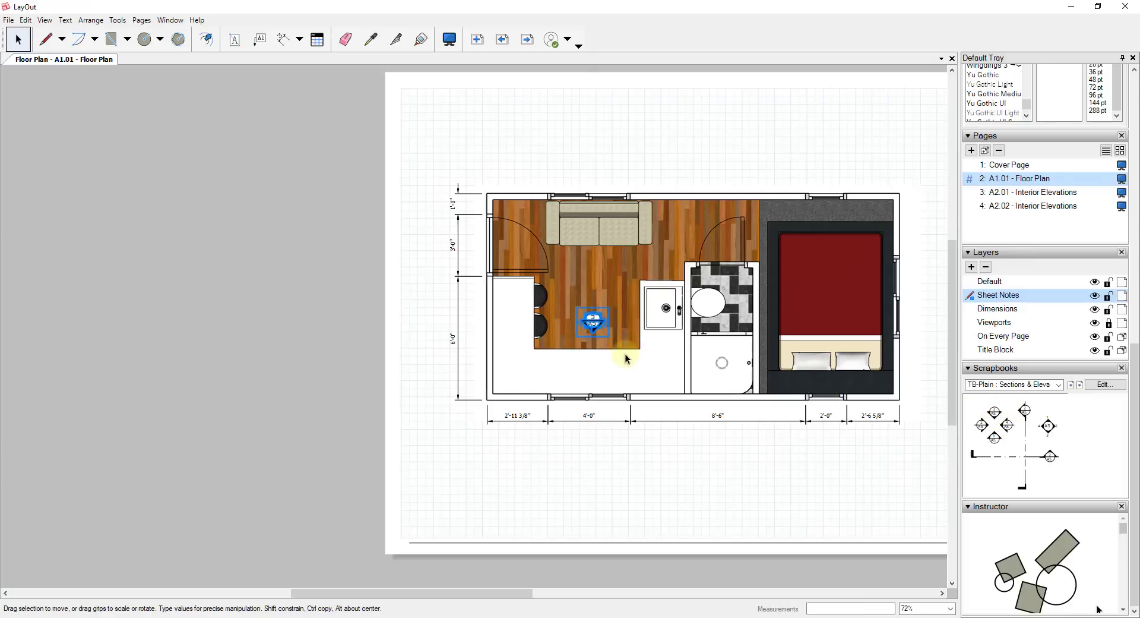
pyautogui.scroll(4, 596, 313)
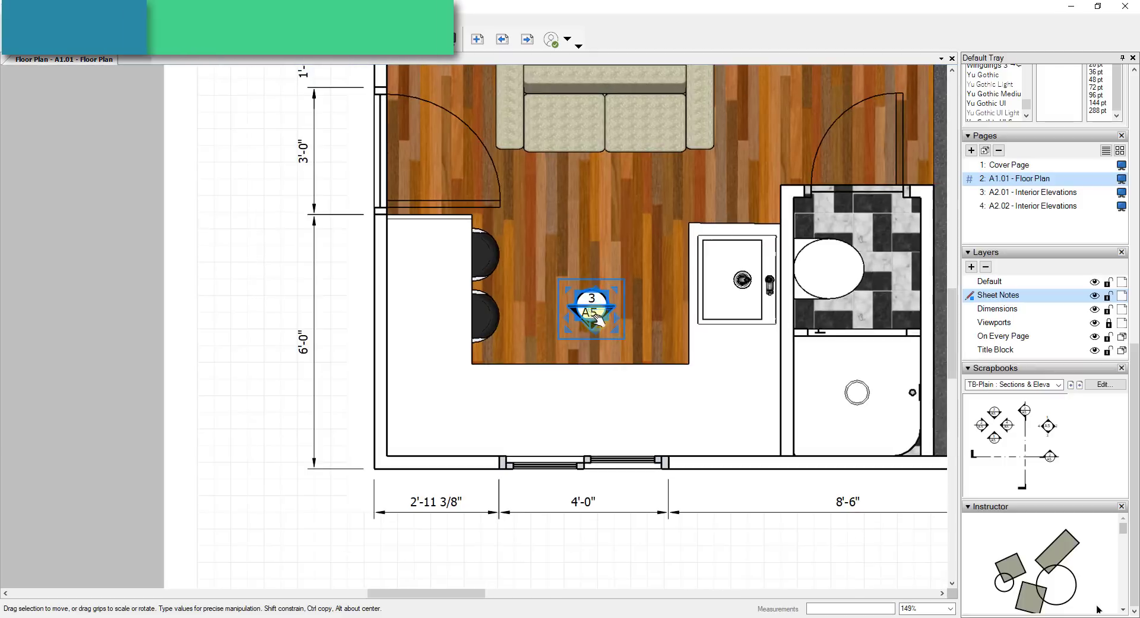
pyautogui.moveTo(601, 313); pyautogui.dragTo(599, 205)
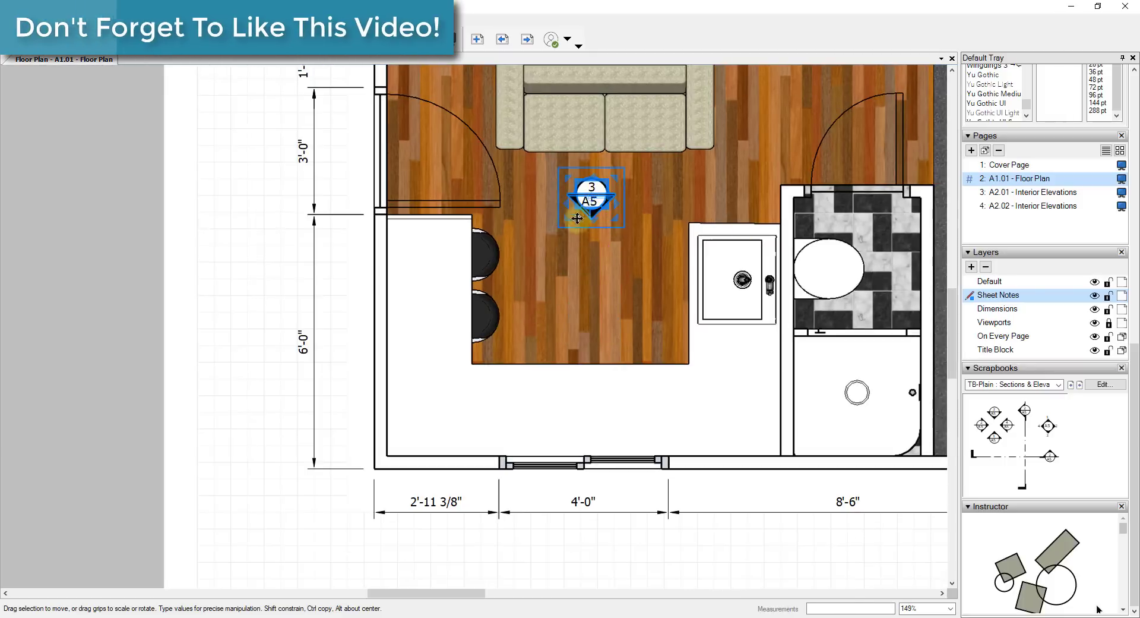
# Step: Replace the sheet reference A5 inside the elevation marker with A2.01
pyautogui.scroll(-3, 576, 211)
pyautogui.scroll(-2, 574, 207)
pyautogui.scroll(3, 596, 200)
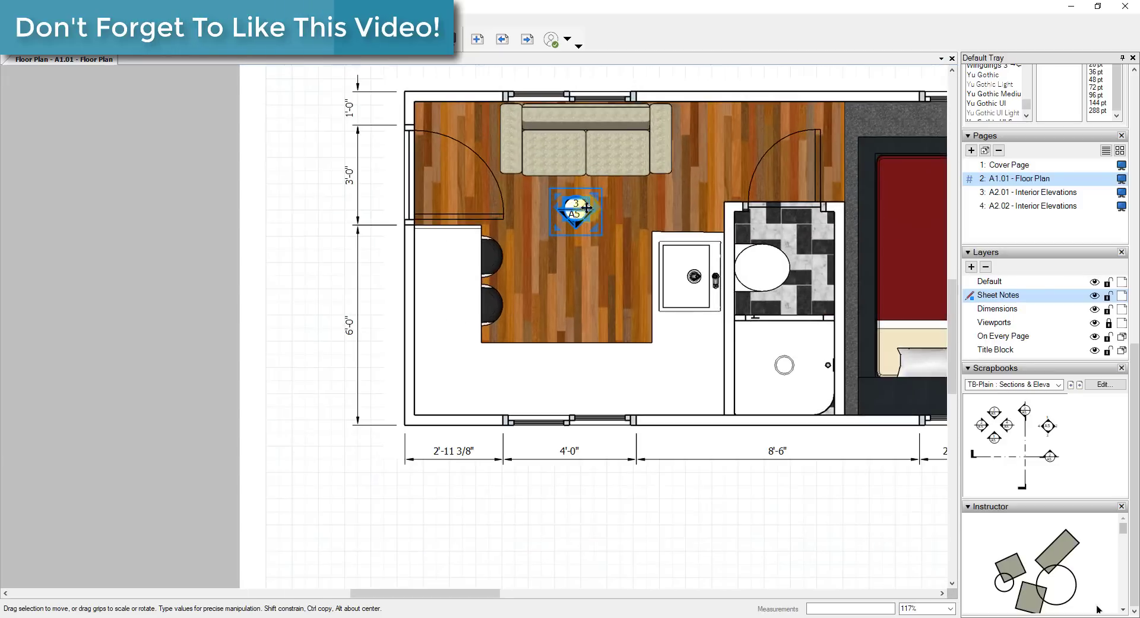
pyautogui.scroll(-3, 595, 205)
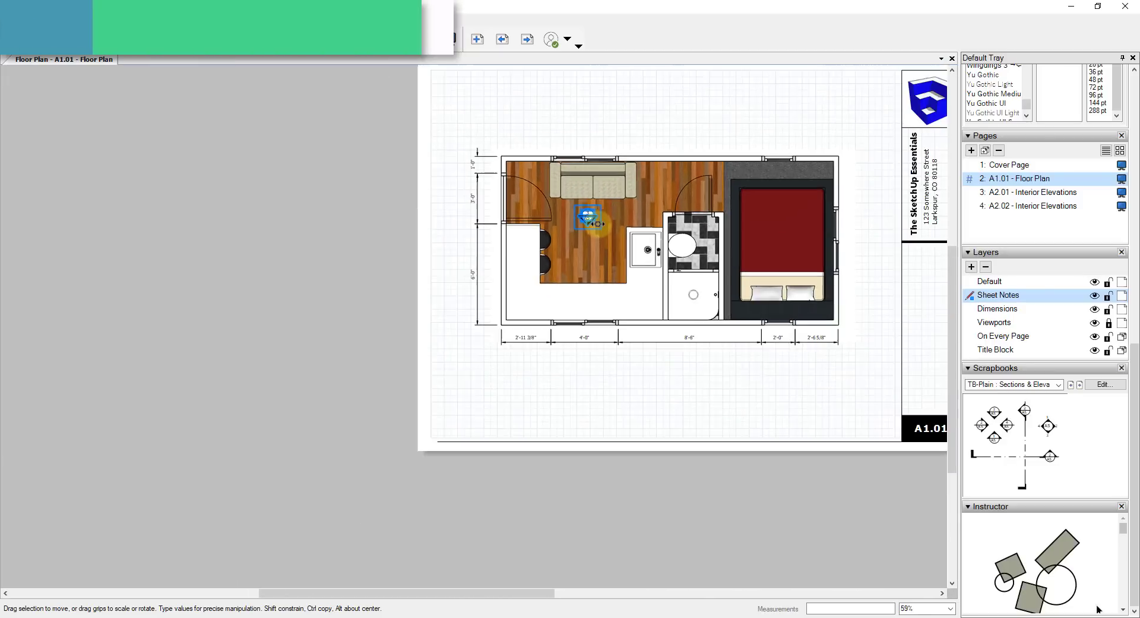
pyautogui.scroll(6, 593, 225)
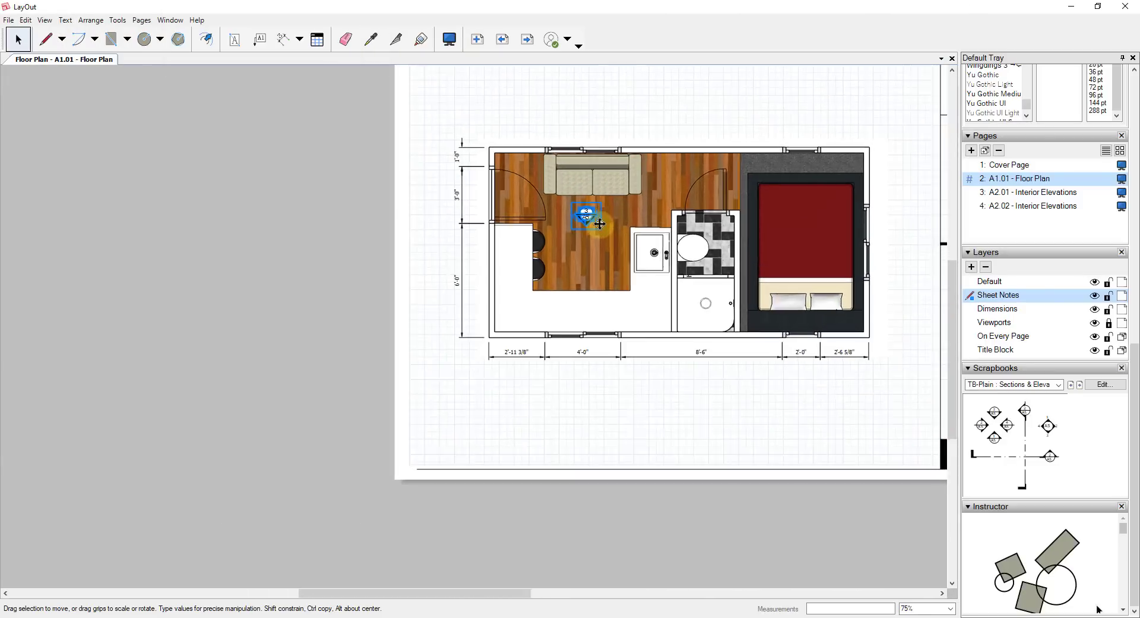
pyautogui.scroll(-2, 570, 208)
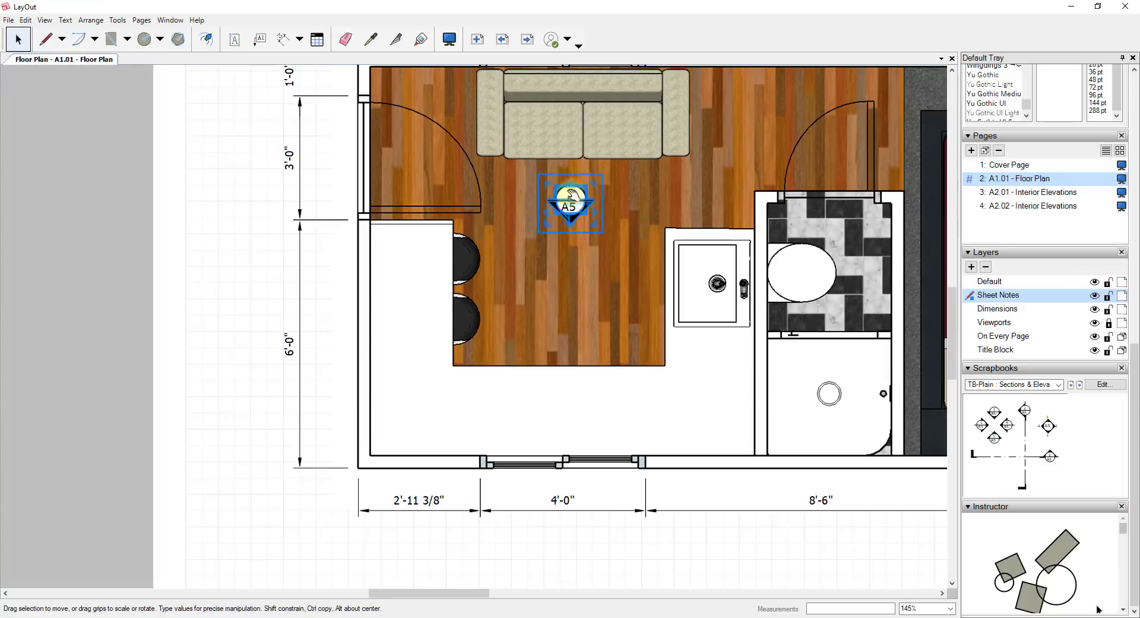
pyautogui.doubleClick(569, 208)
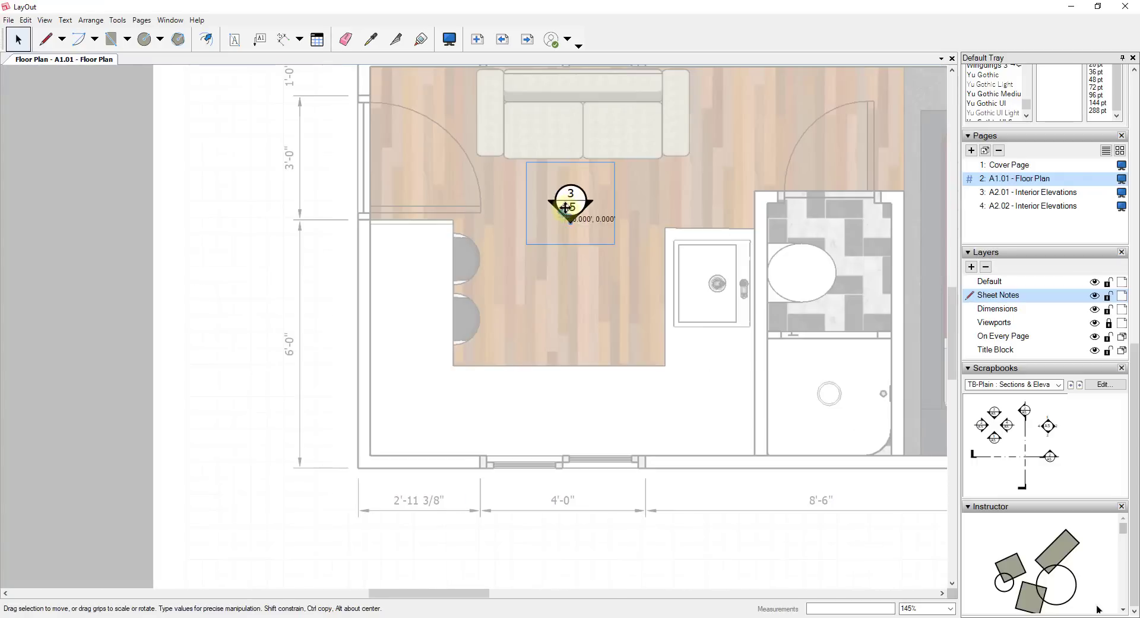
pyautogui.scroll(7, 573, 205)
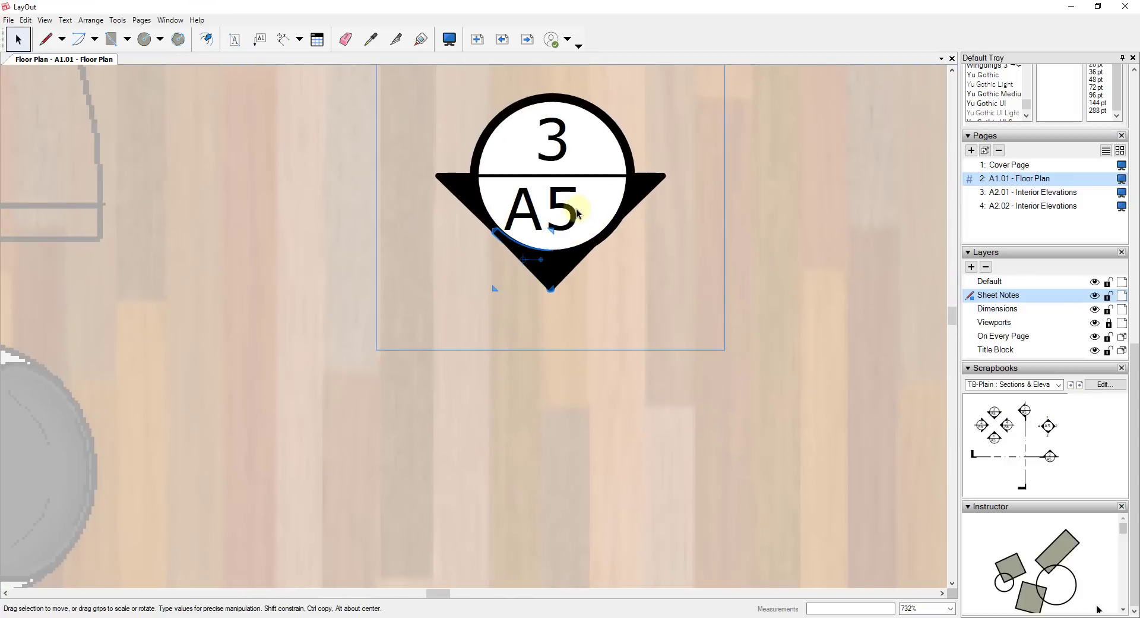
pyautogui.doubleClick(578, 207)
pyautogui.click(578, 207)
pyautogui.moveTo(578, 207); pyautogui.dragTo(521, 206)
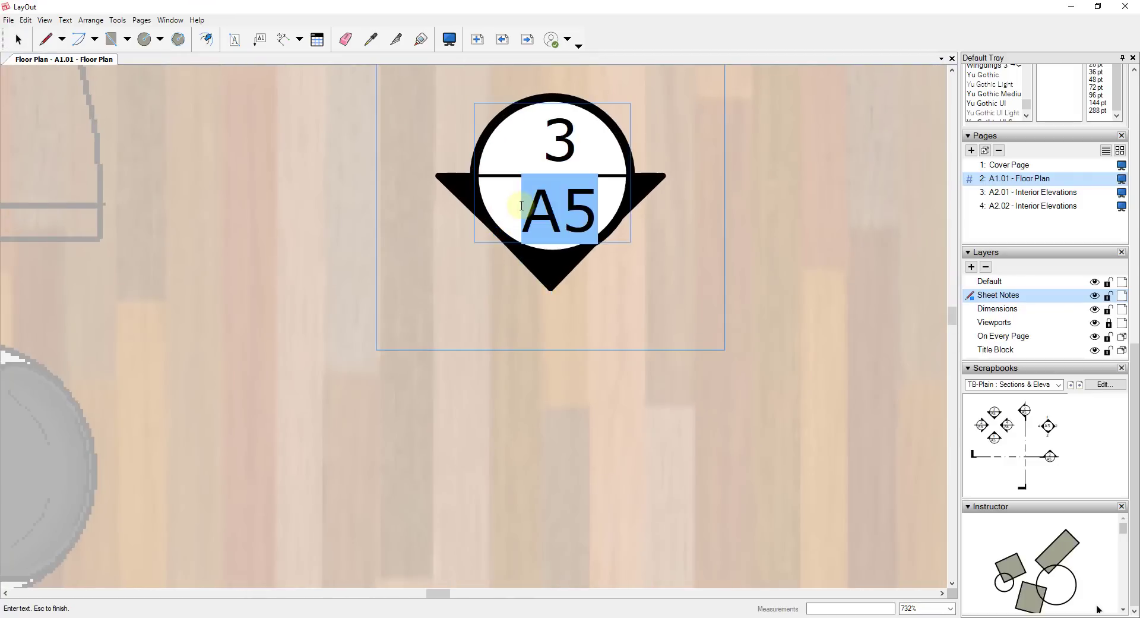
pyautogui.write('A2.01')
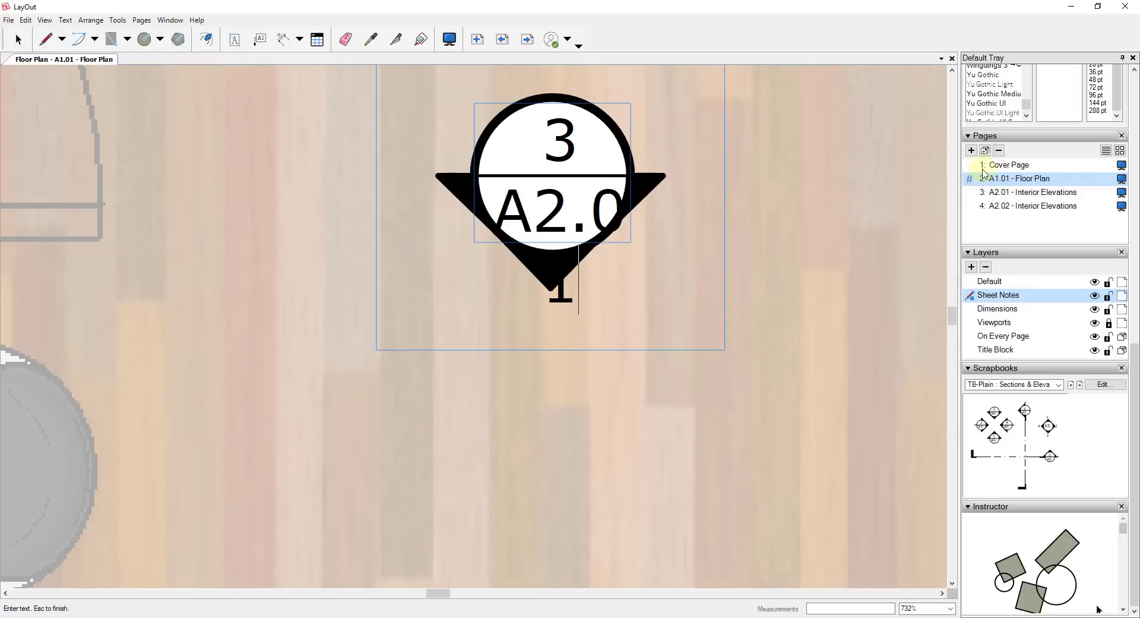
pyautogui.hotkey('ctrl', 'a')
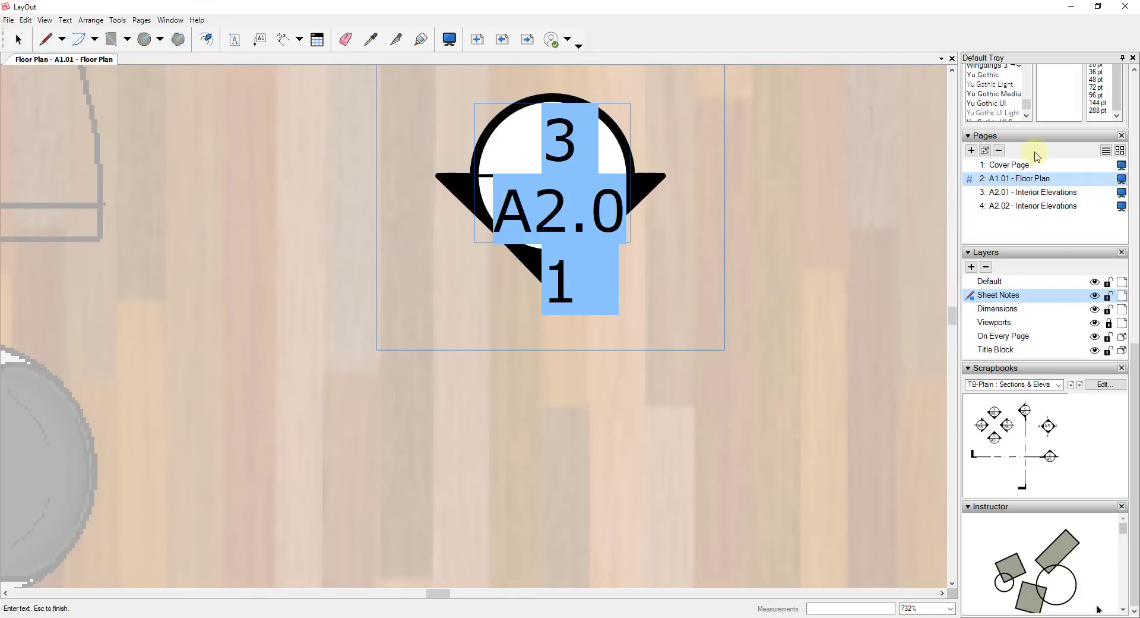
pyautogui.click(580, 273)
pyautogui.press('Escape')
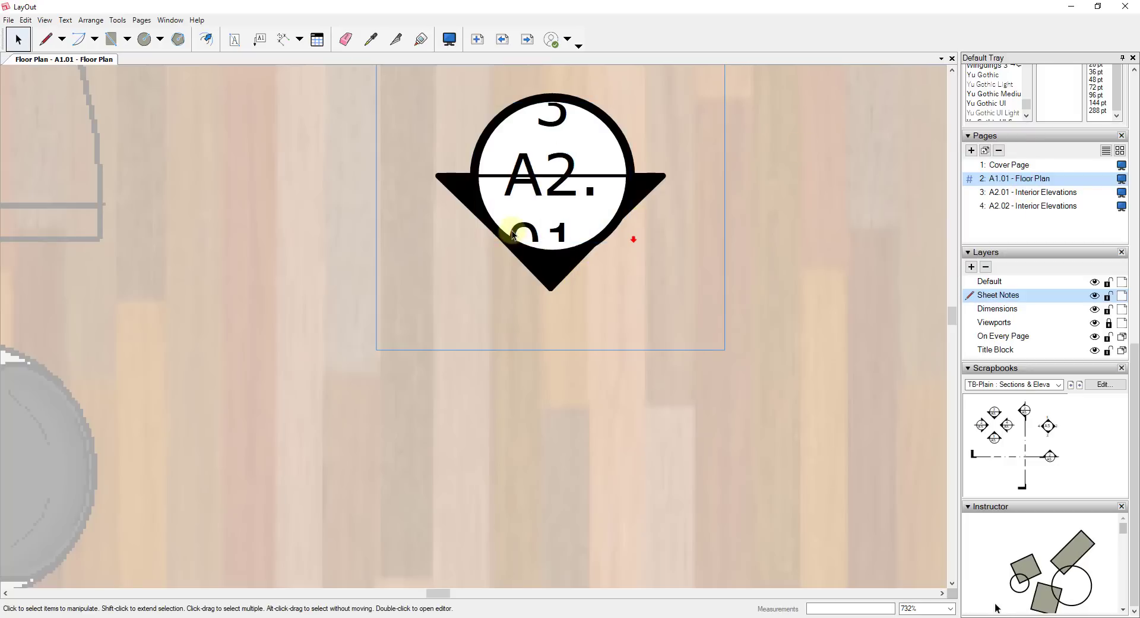
# Step: Set the marker's A2.01 text to 6 pt so it fits on one line, and deselect the marker
pyautogui.click(562, 237)
pyautogui.doubleClick(565, 237)
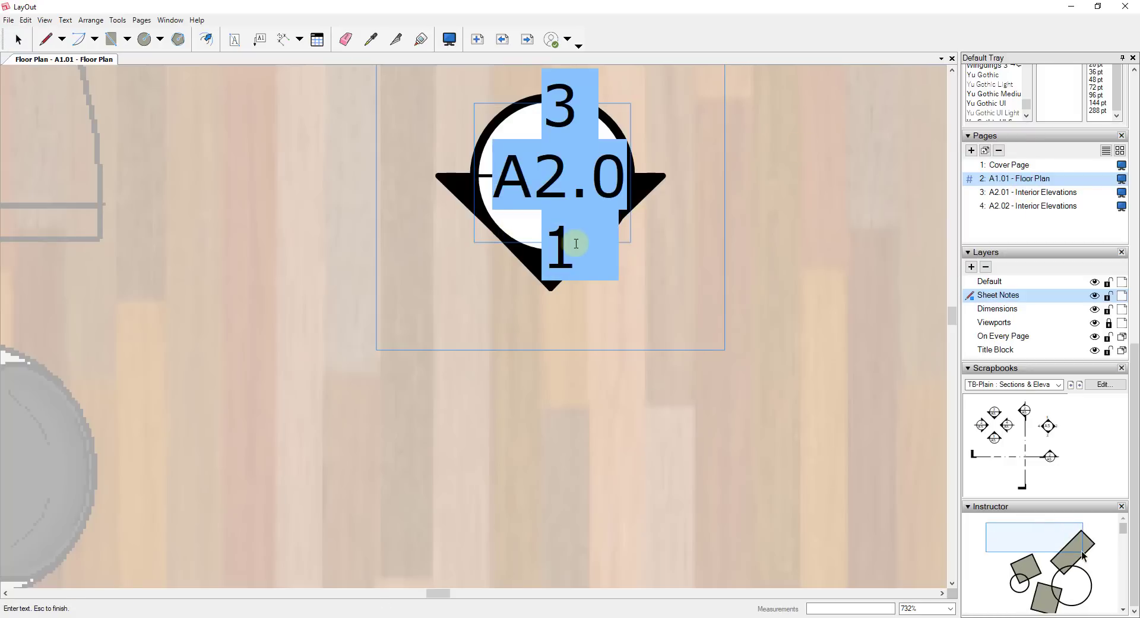
pyautogui.click(598, 243)
pyautogui.moveTo(599, 243); pyautogui.dragTo(496, 178)
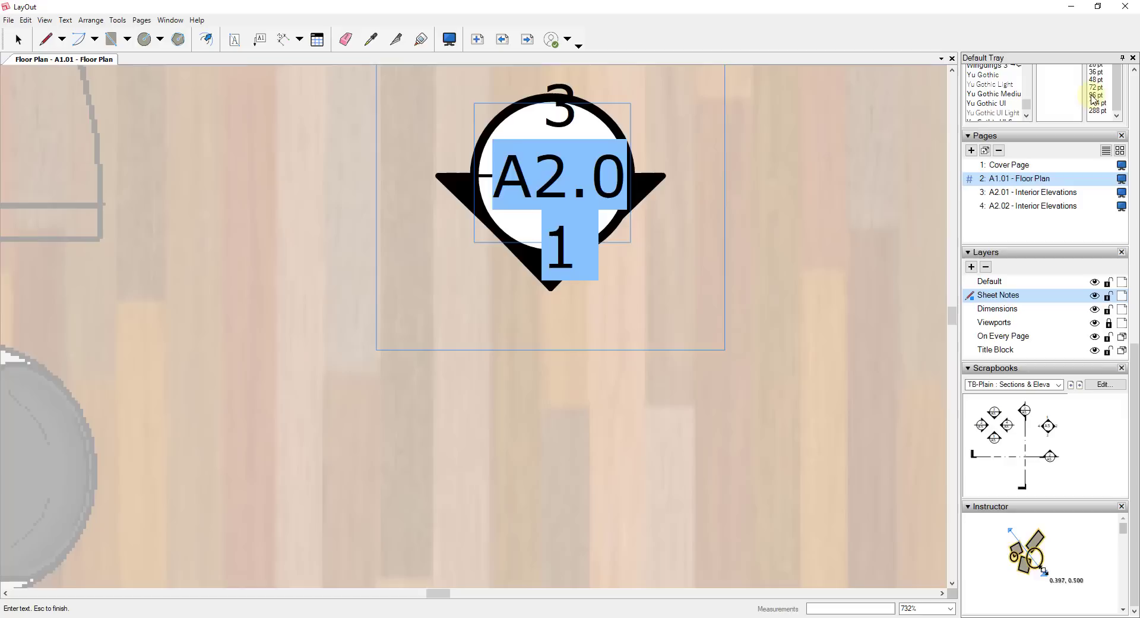
pyautogui.click(1096, 129)
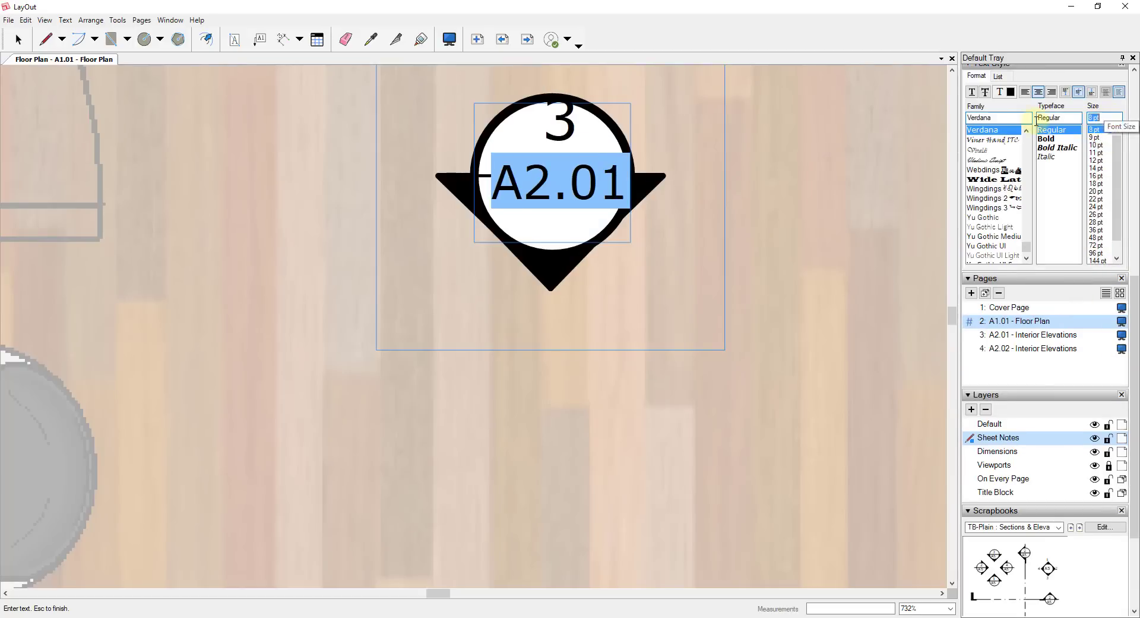
pyautogui.write('6')
pyautogui.press('Return')
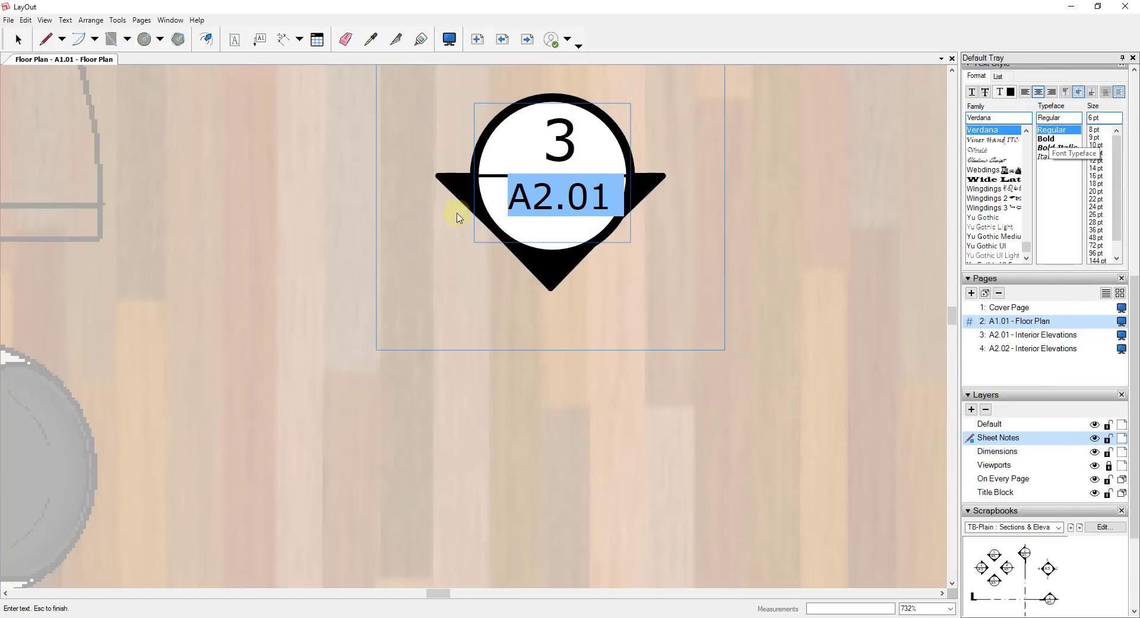
pyautogui.press('Escape')
pyautogui.click(553, 212)
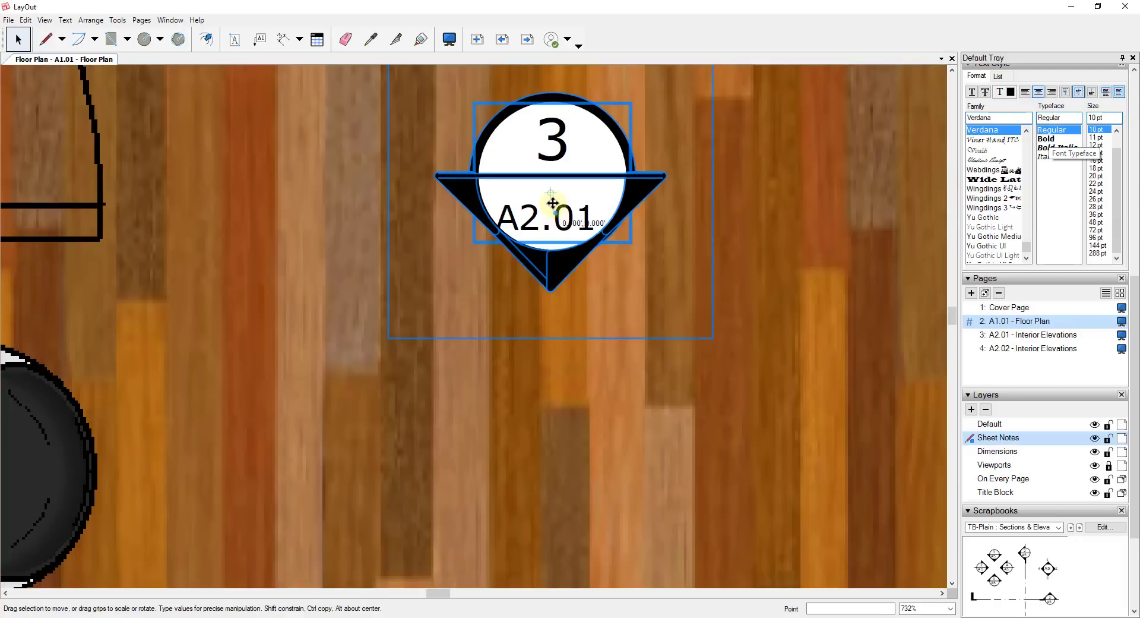
pyautogui.scroll(-8, 693, 264)
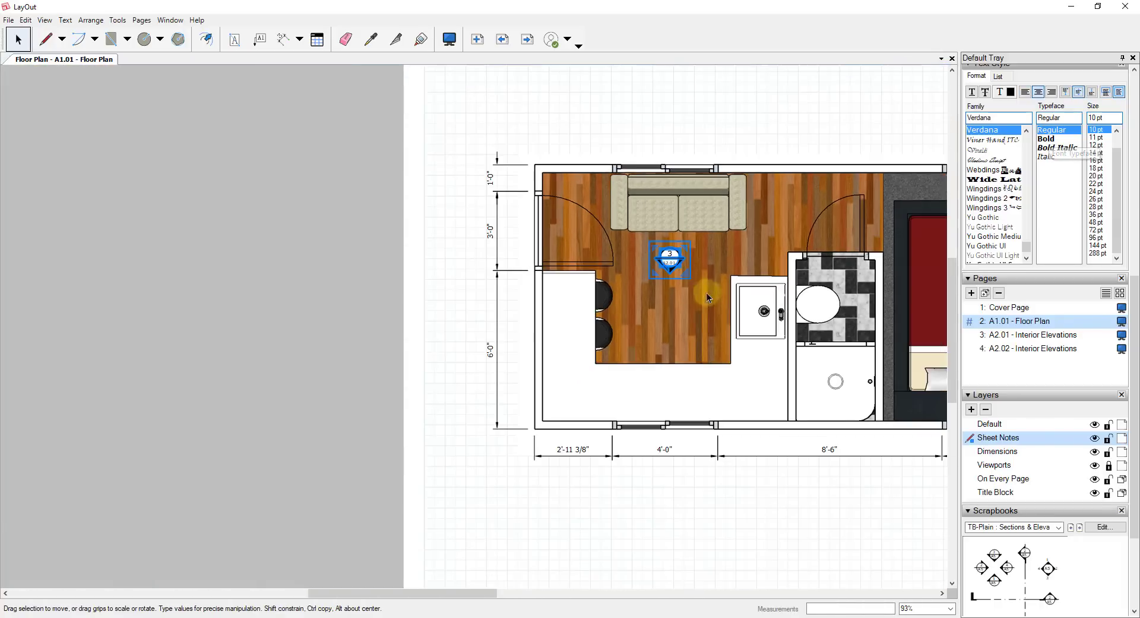
pyautogui.click(708, 297)
pyautogui.scroll(-5, 713, 291)
pyautogui.scroll(5, 757, 300)
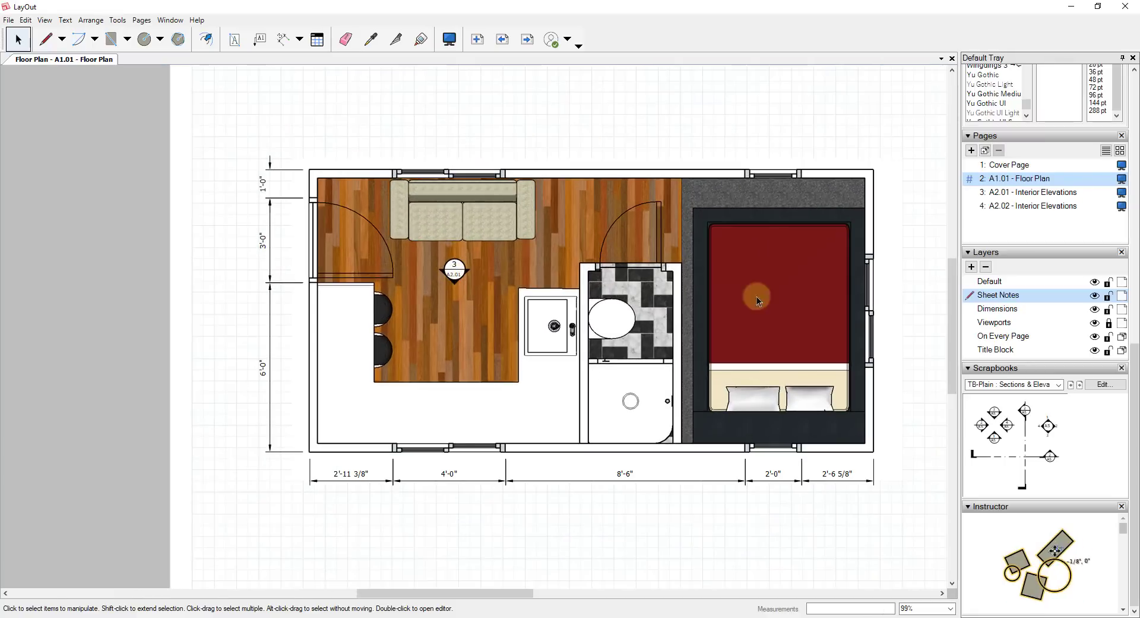
# Step: Review interior elevation sheets A2.01 and A2.02 to see which views the floor plan markers must reference, and return to the floor plan
pyautogui.scroll(-1, 766, 297)
pyautogui.scroll(1, 724, 292)
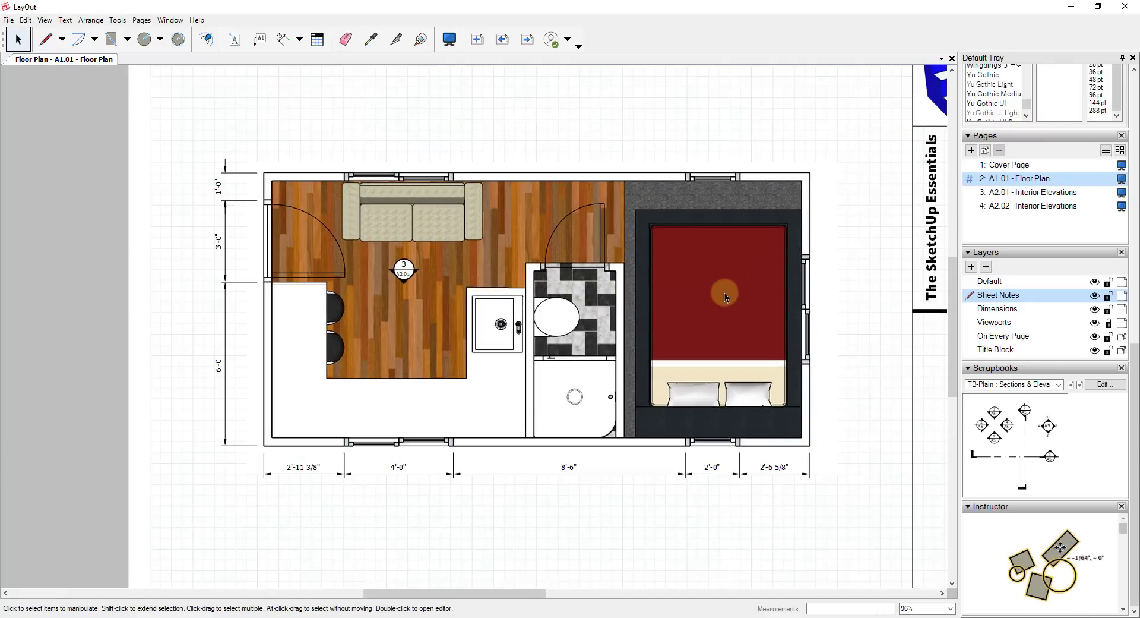
pyautogui.click(405, 271)
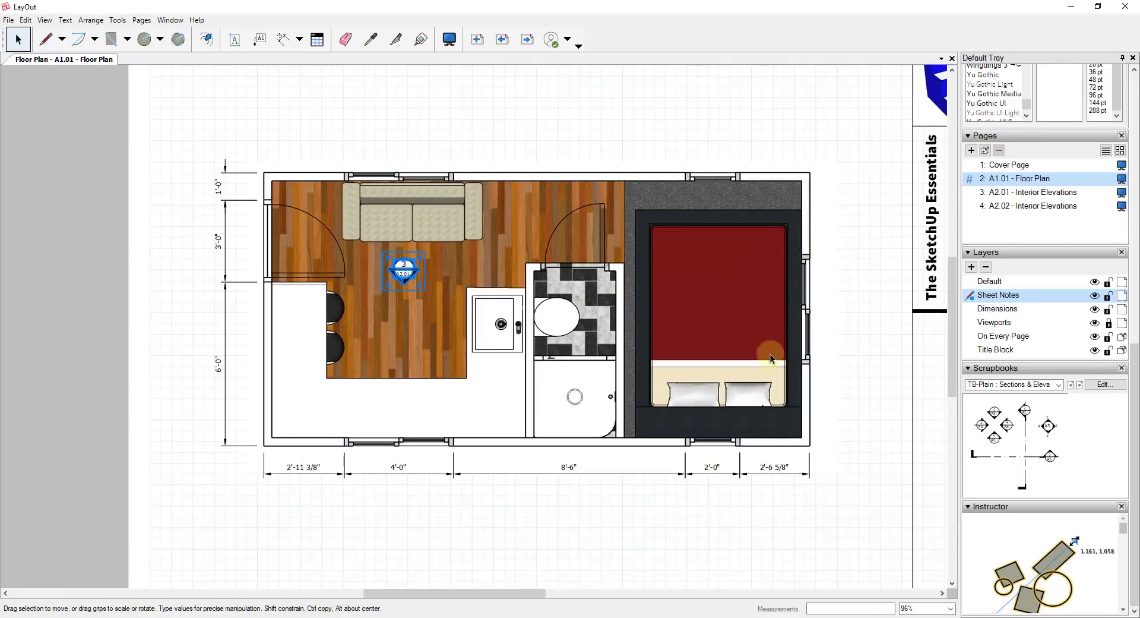
pyautogui.scroll(-2, 624, 323)
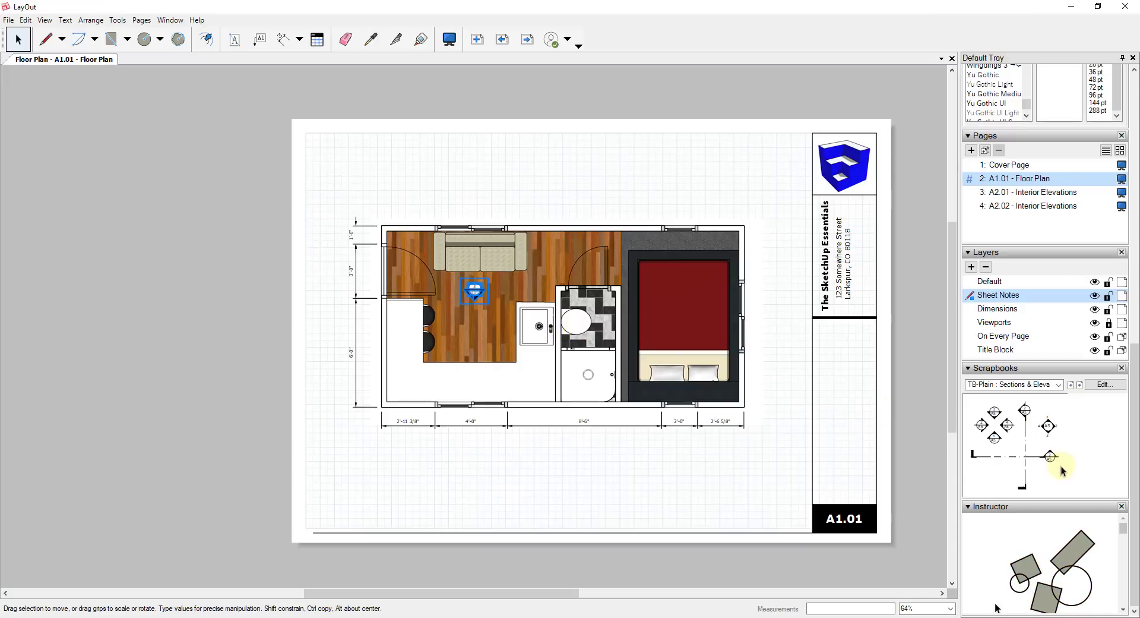
pyautogui.click(1008, 190)
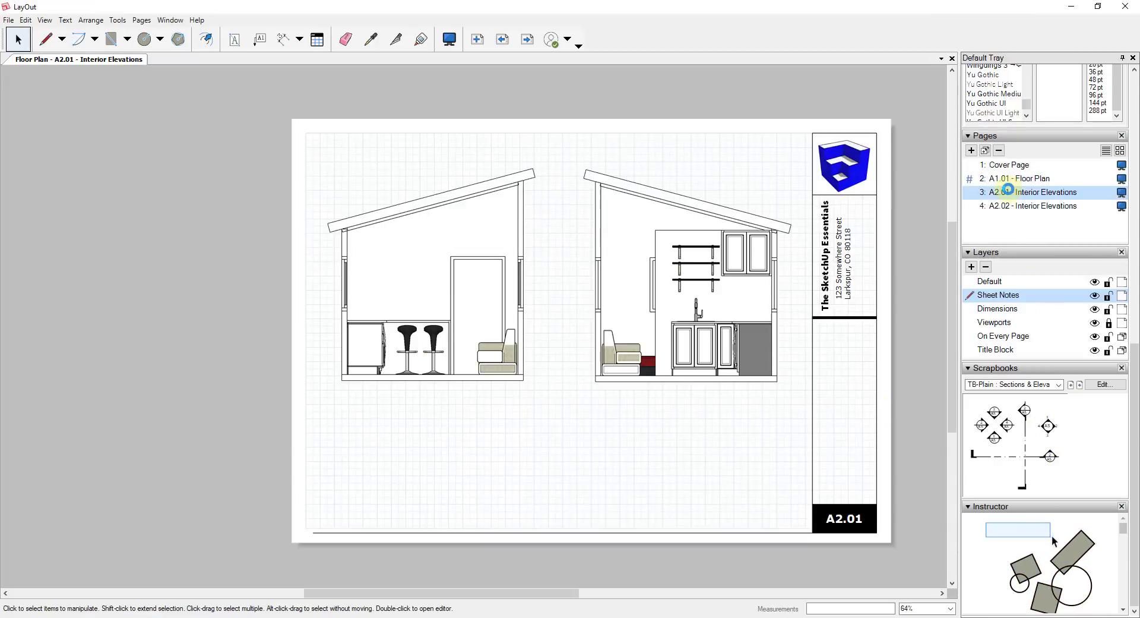
pyautogui.click(1007, 206)
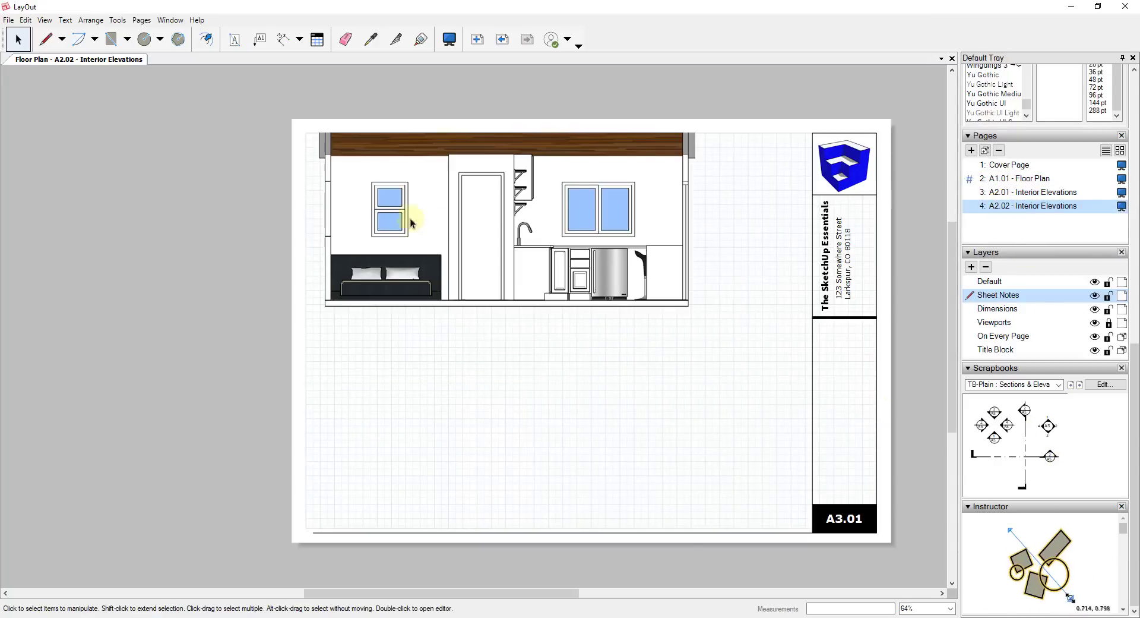
pyautogui.click(990, 179)
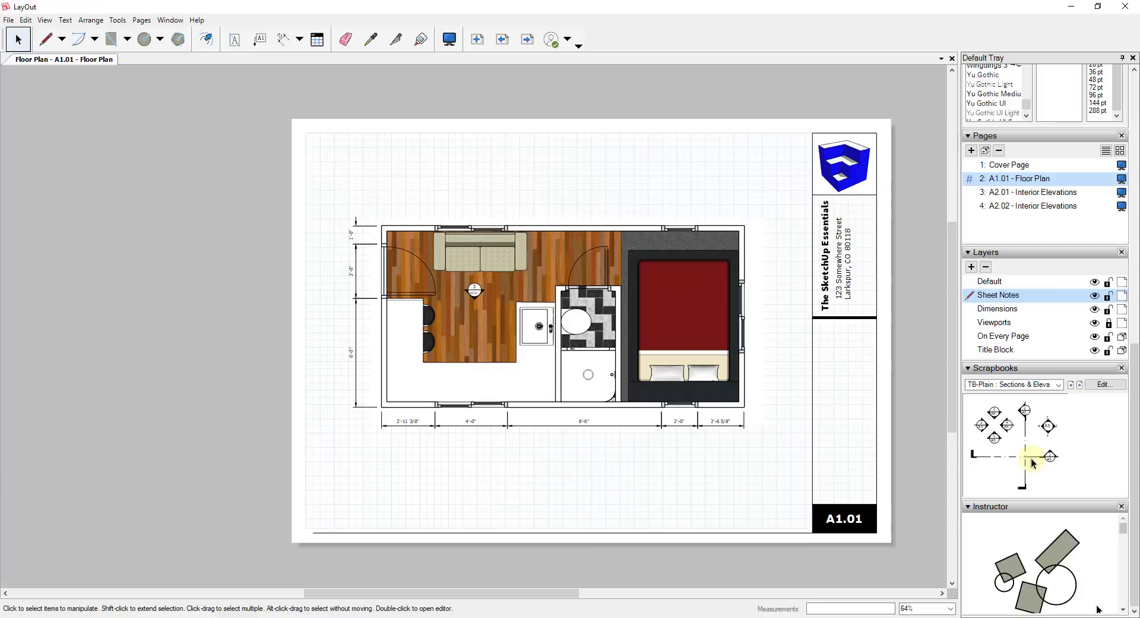
# Step: Insert the section marker with a line tail from the scrapbook beside the bedroom's outer wall and rotate it 180 degrees to point downward
pyautogui.moveTo(1046, 459)
pyautogui.mouseDown()
pyautogui.moveTo(833, 422)
pyautogui.moveTo(603, 273)
pyautogui.moveTo(532, 286)
pyautogui.moveTo(765, 283)
pyautogui.mouseUp()
pyautogui.scroll(2, 765, 282)
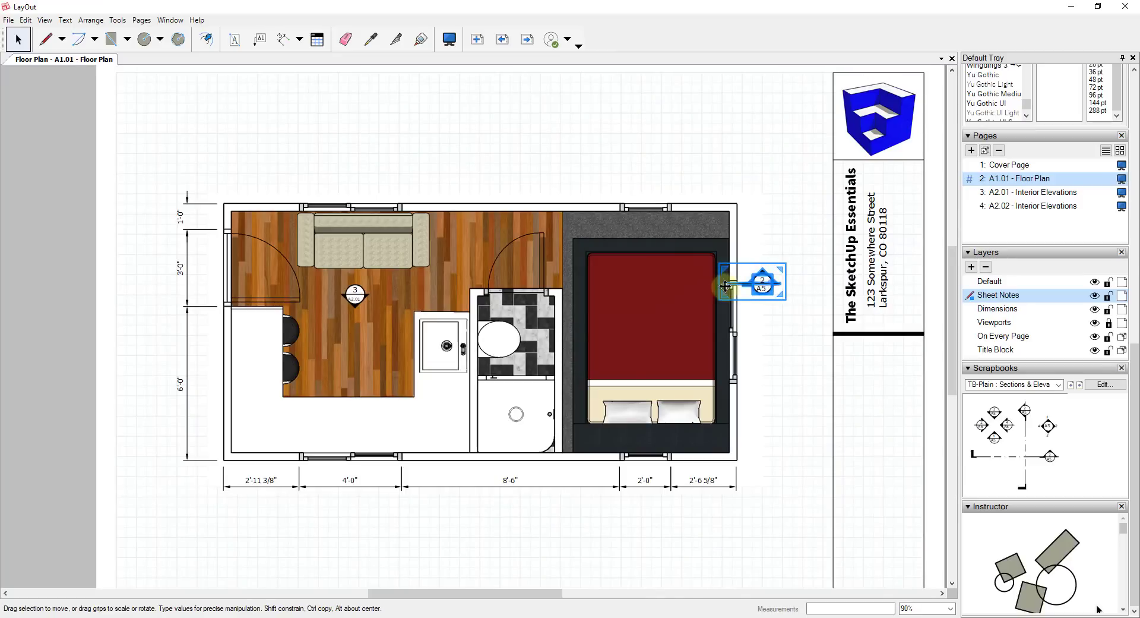
pyautogui.scroll(3, 755, 299)
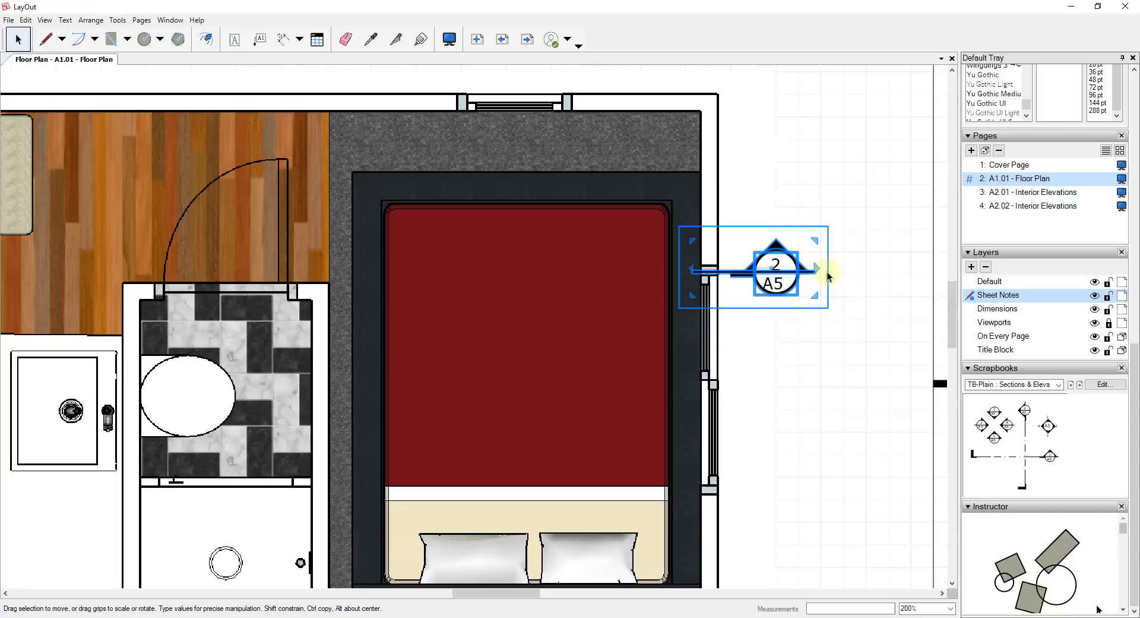
pyautogui.moveTo(772, 271)
pyautogui.mouseDown()
pyautogui.moveTo(693, 331)
pyautogui.moveTo(644, 254)
pyautogui.mouseUp()
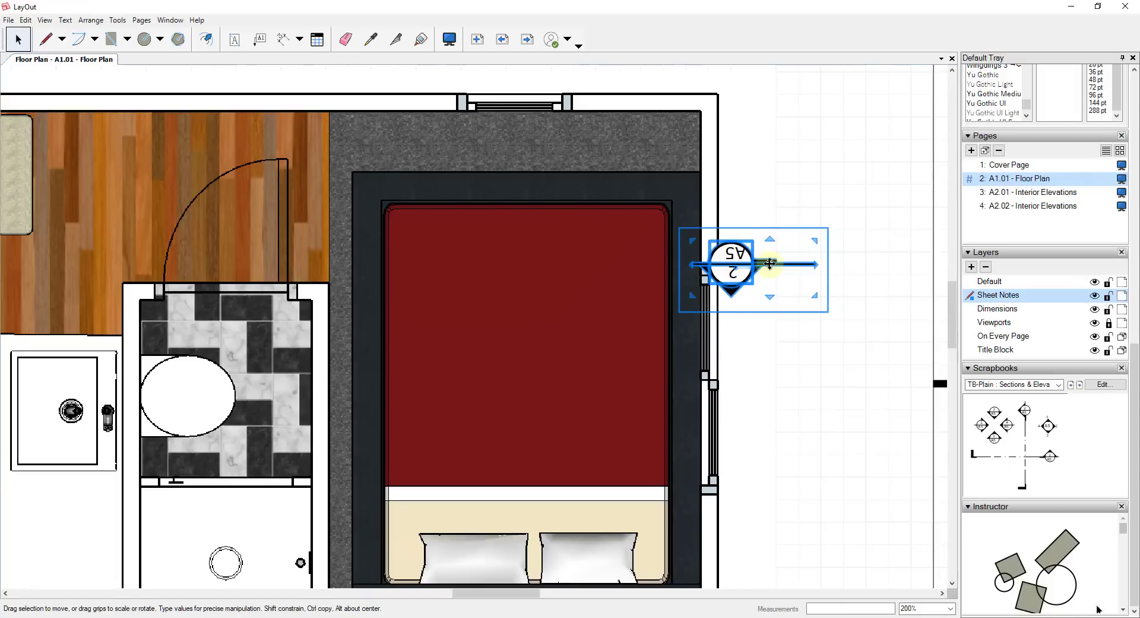
# Step: Move the section marker across the plan to just outside the left wall, level with the entry door
pyautogui.moveTo(770, 264)
pyautogui.mouseDown()
pyautogui.moveTo(405, 256)
pyautogui.moveTo(306, 268)
pyautogui.moveTo(318, 269)
pyautogui.moveTo(304, 259)
pyautogui.mouseUp()
pyautogui.scroll(-4, 639, 261)
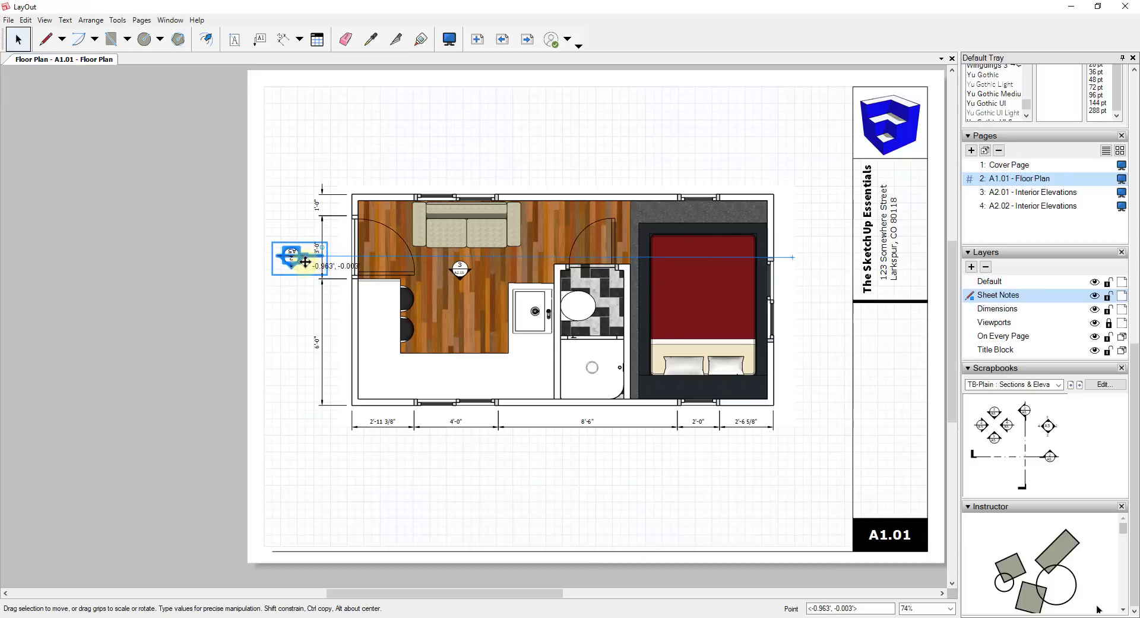
pyautogui.scroll(4, 308, 261)
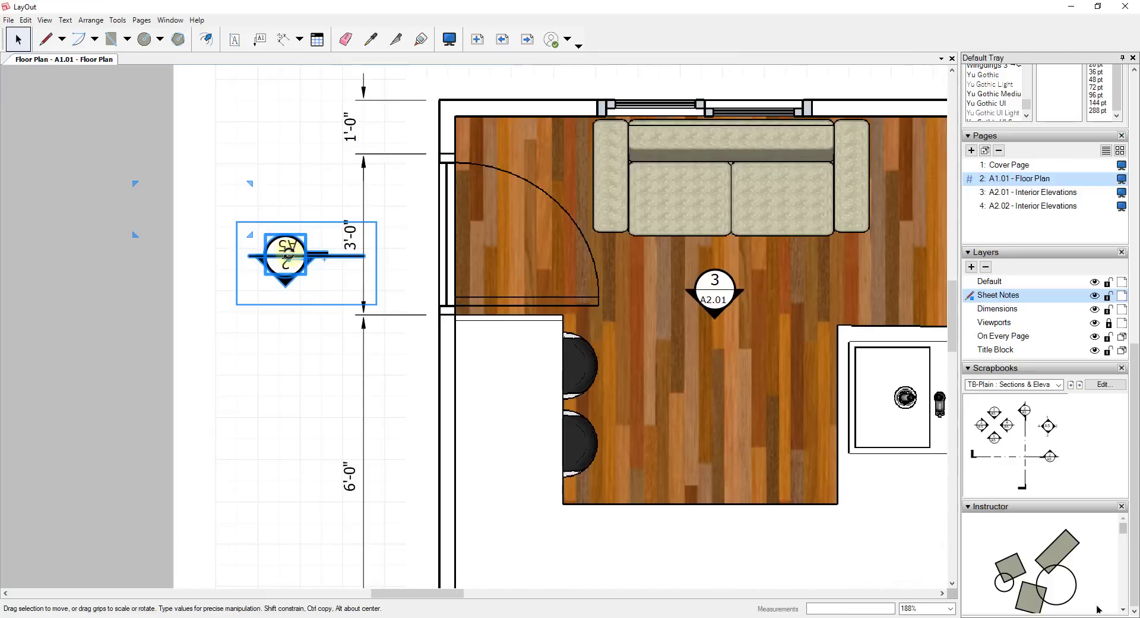
# Step: Open the section marker group for editing and rotate its upside-down label text 180 degrees so it reads upright
pyautogui.doubleClick(285, 270)
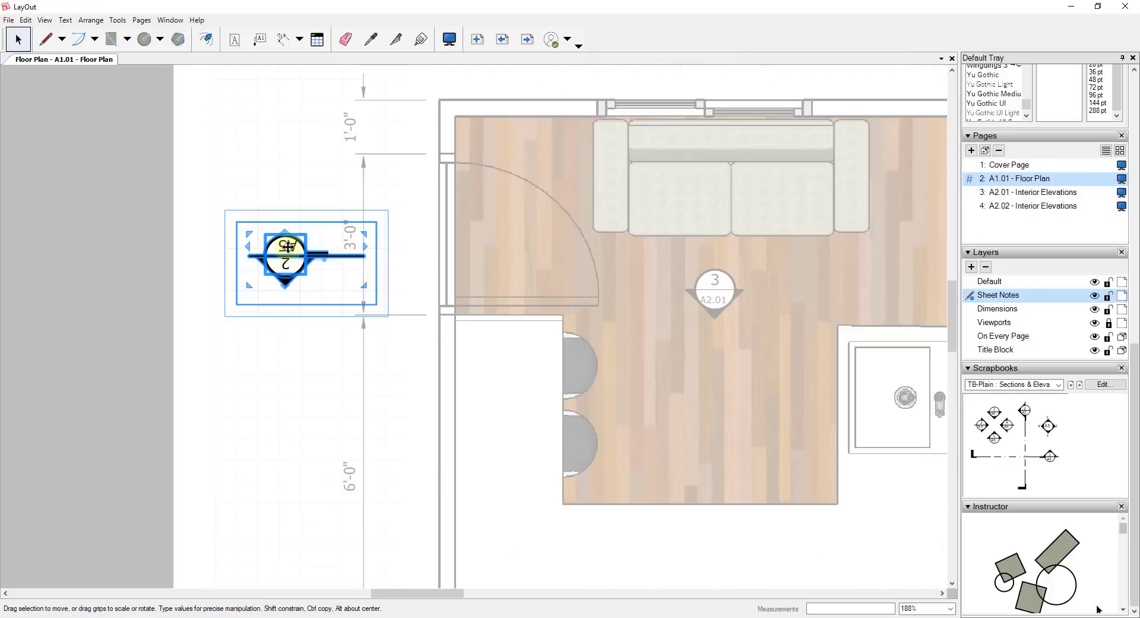
pyautogui.scroll(2, 275, 247)
pyautogui.click(288, 263)
pyautogui.click(276, 254)
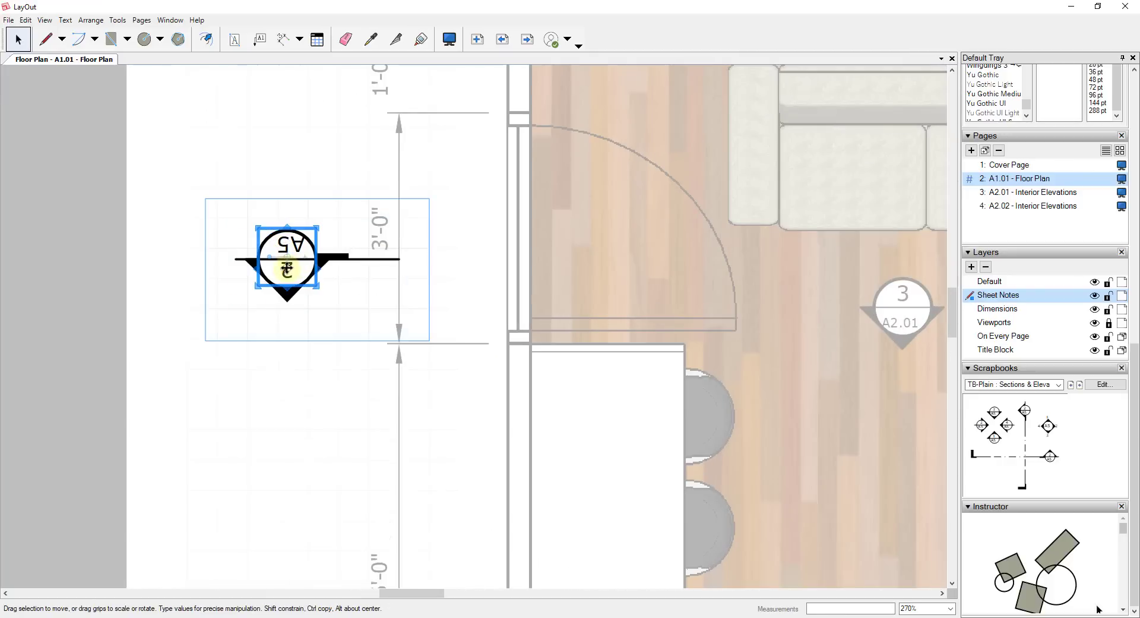
pyautogui.scroll(3, 269, 255)
pyautogui.moveTo(270, 247)
pyautogui.mouseDown()
pyautogui.moveTo(344, 218)
pyautogui.moveTo(383, 255)
pyautogui.mouseUp()
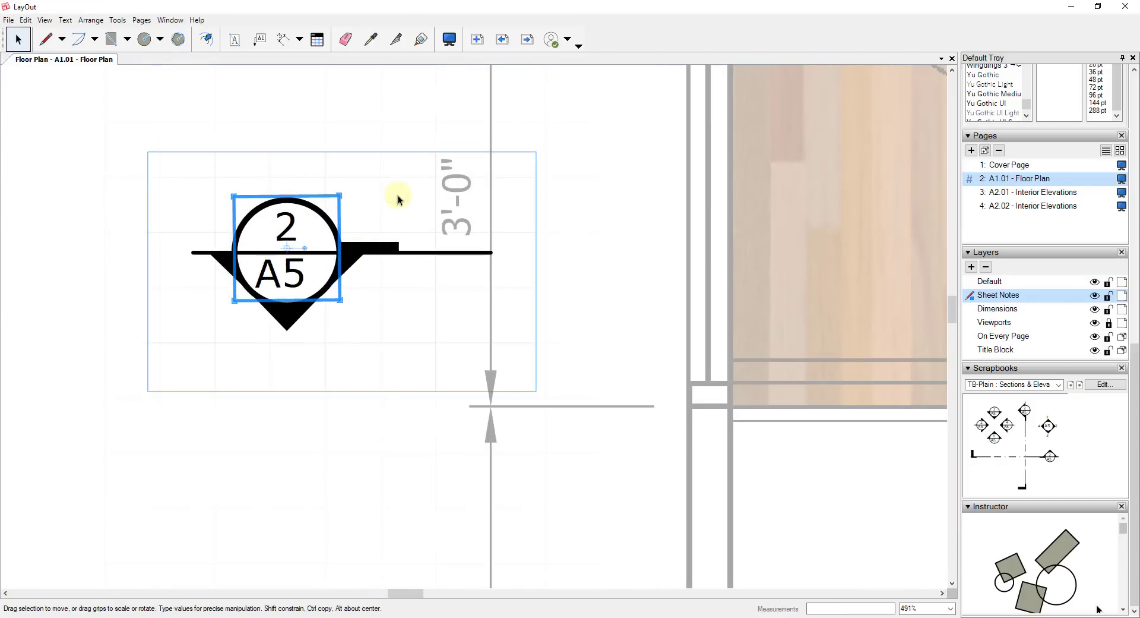
# Step: Change the section marker's label to drawing number 1 and sheet reference A2.02
pyautogui.doubleClick(290, 268)
pyautogui.click(295, 270)
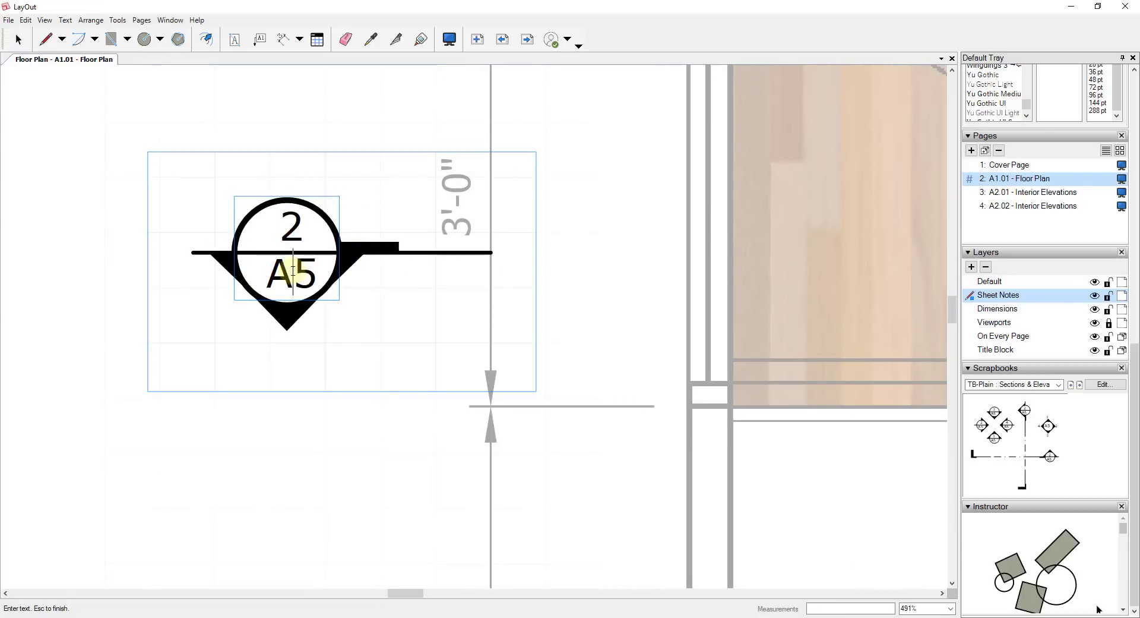
pyautogui.doubleClick(290, 229)
pyautogui.write('1')
pyautogui.moveTo(297, 273); pyautogui.dragTo(339, 289)
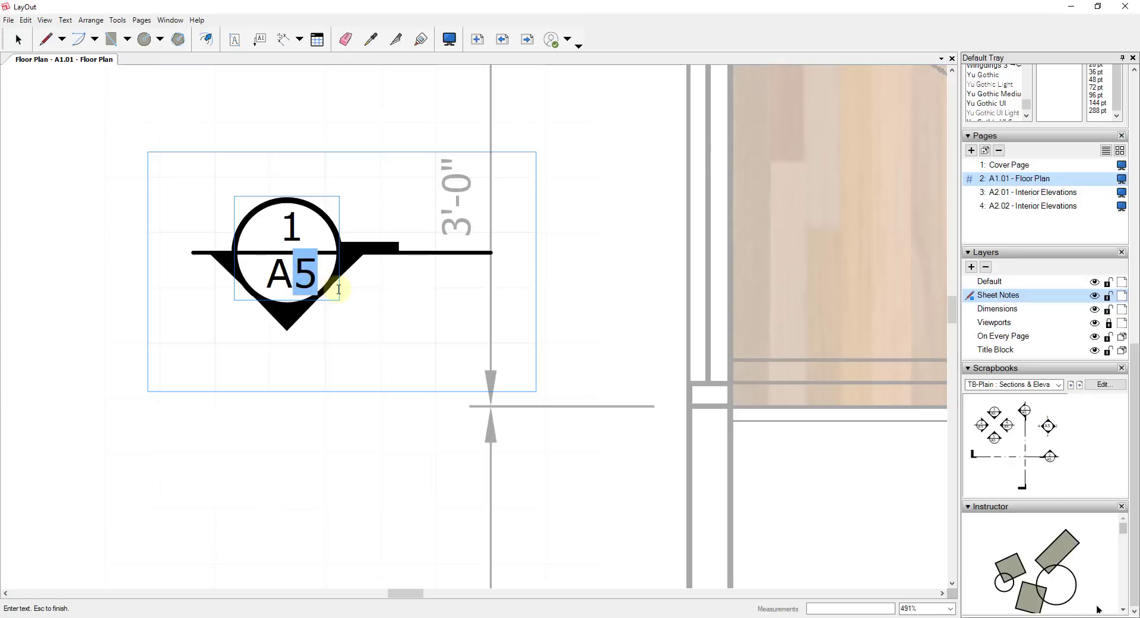
pyautogui.write('2.02')
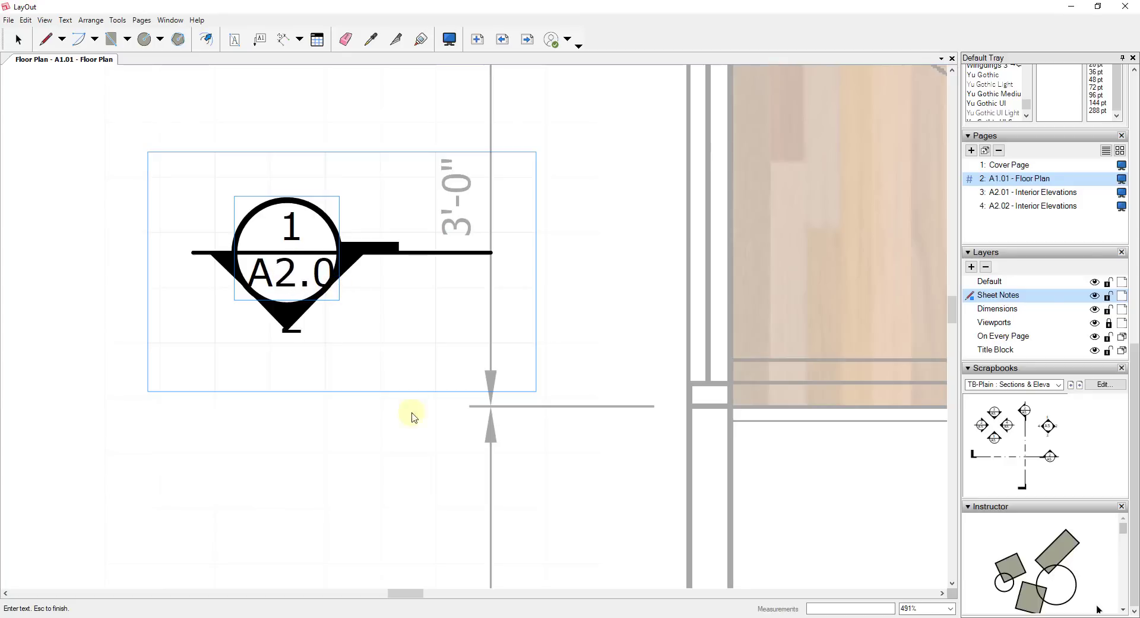
pyautogui.press('Escape')
# Step: Set the section marker's label text size to 6 pt
pyautogui.click(299, 268)
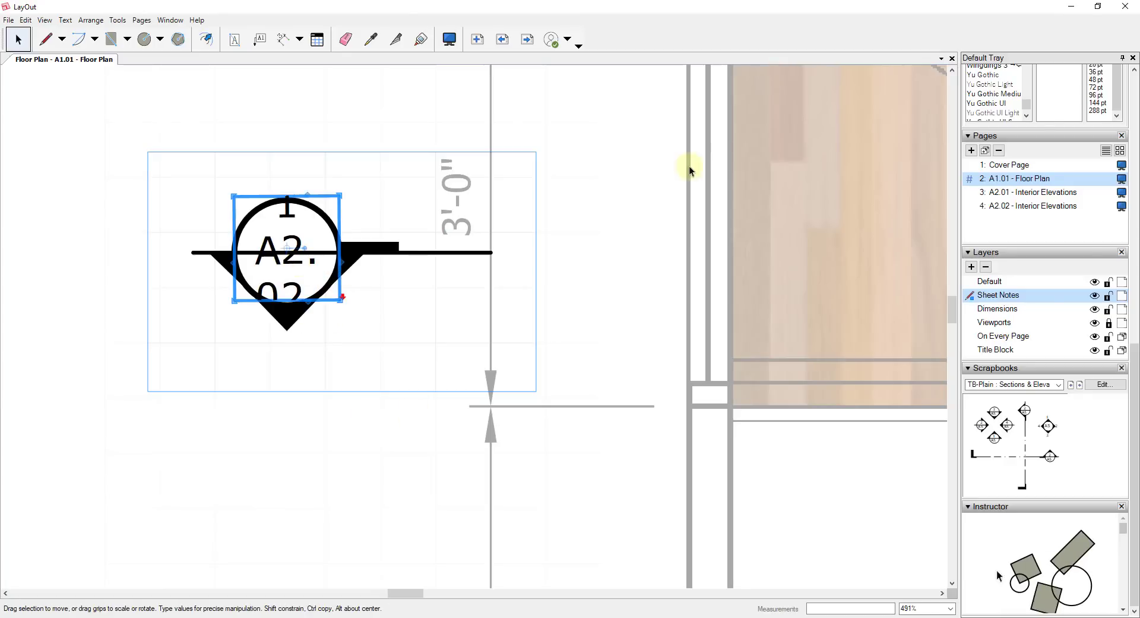
pyautogui.scroll(3, 1115, 224)
pyautogui.moveTo(1106, 117); pyautogui.dragTo(1070, 114)
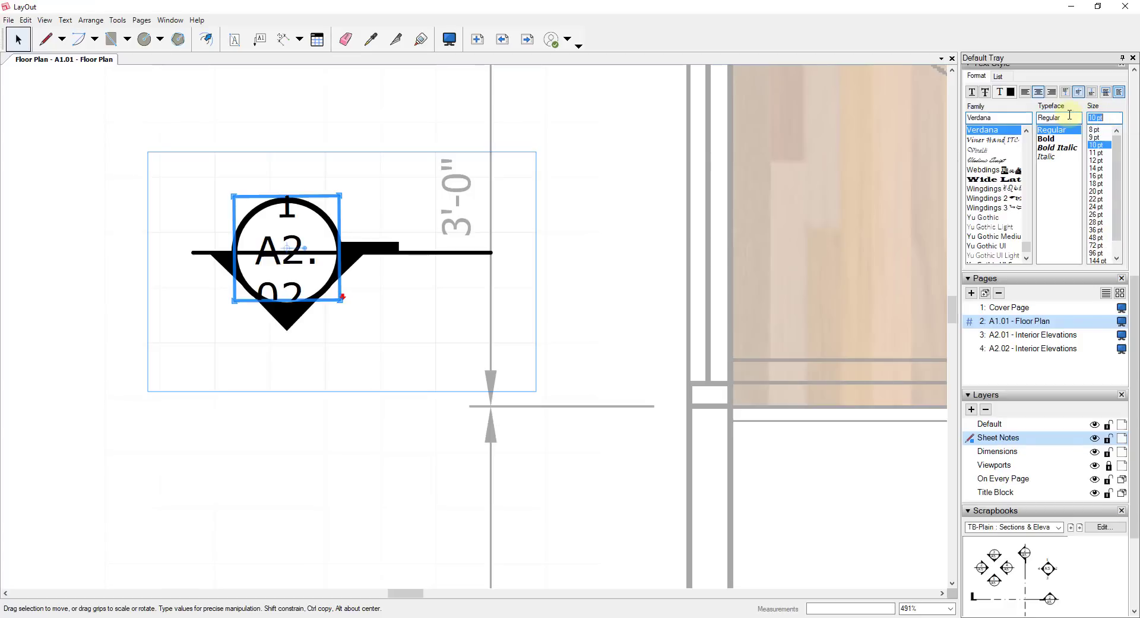
pyautogui.write('8')
pyautogui.press('Return')
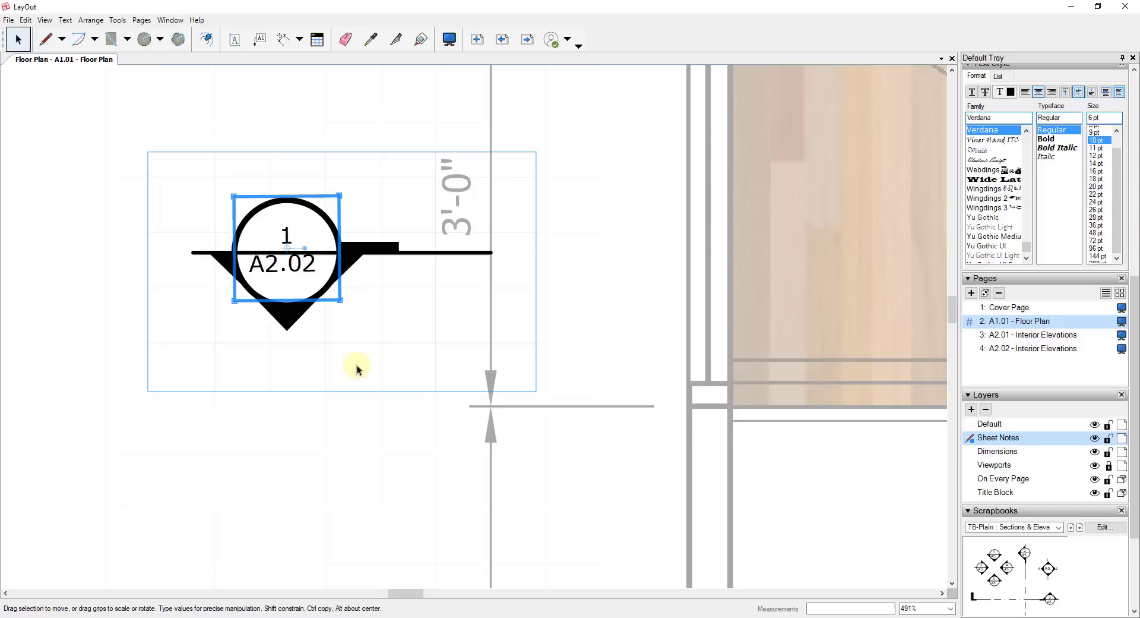
# Step: Nudge the label text down slightly so the marker's line runs between 1 and A2.02, and leave the group
pyautogui.click(299, 266)
pyautogui.press('Down')
pyautogui.press('Down')
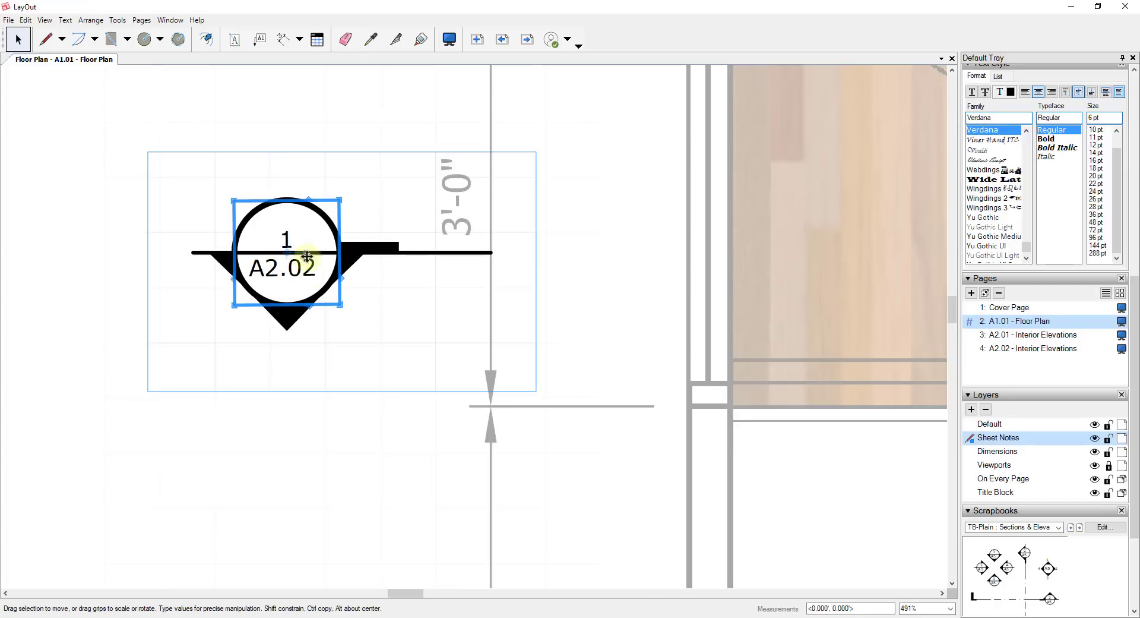
pyautogui.click(302, 123)
pyautogui.scroll(-4, 257, 283)
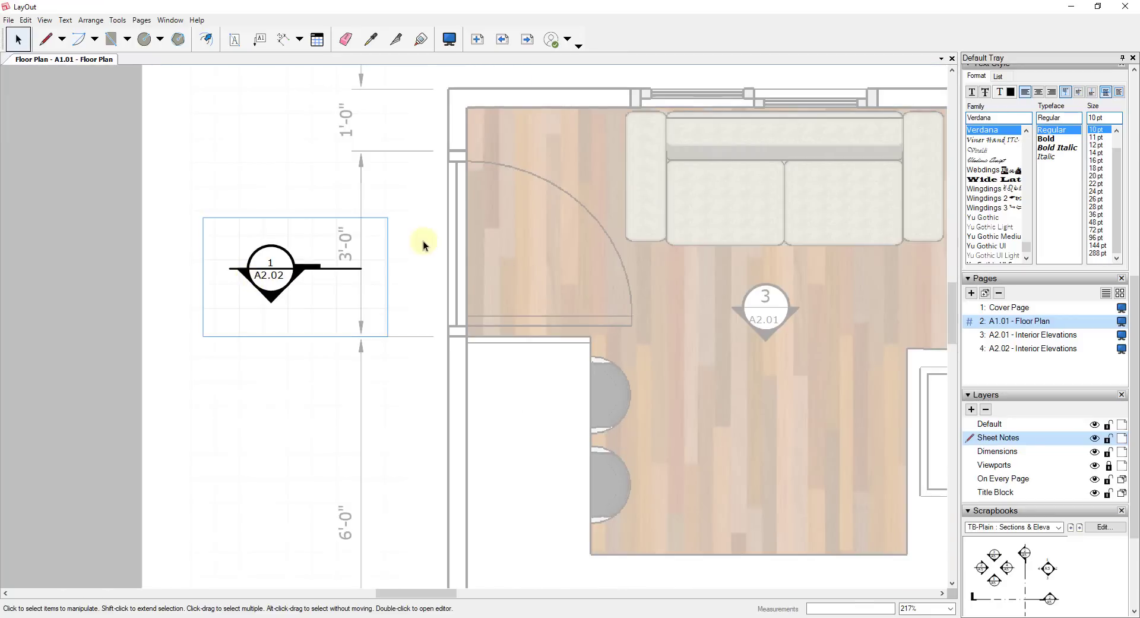
pyautogui.scroll(-3, 313, 263)
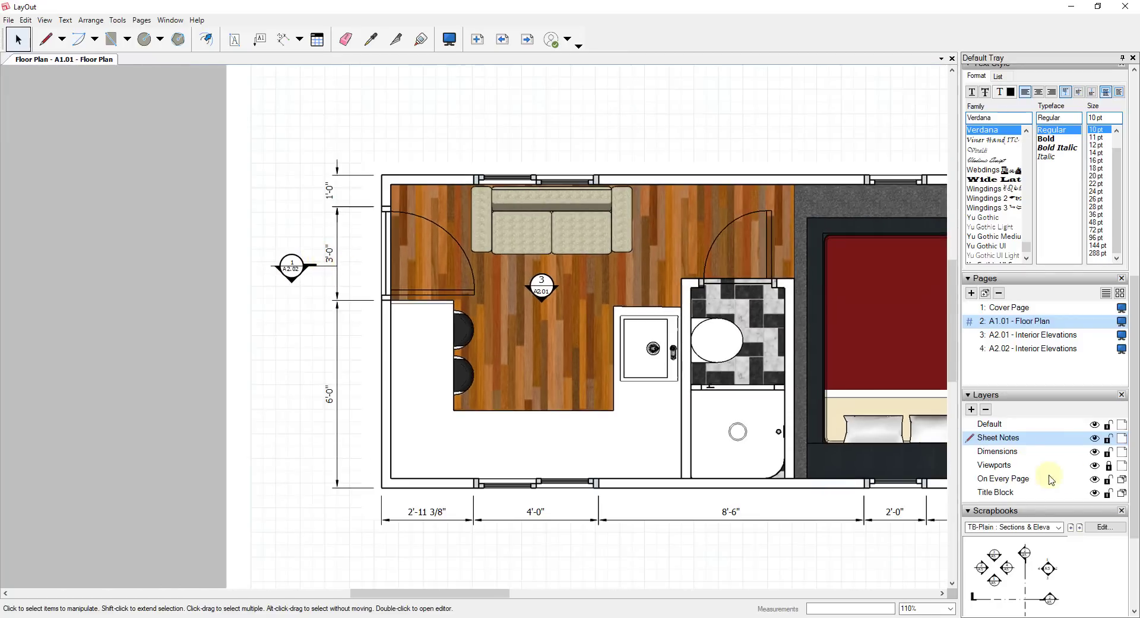
# Step: Place the dash-dot section line from the scrapbook level with the marker and stretch it across the plan past the bedroom's outer wall
pyautogui.moveTo(969, 522); pyautogui.dragTo(408, 312)
pyautogui.scroll(5, 357, 272)
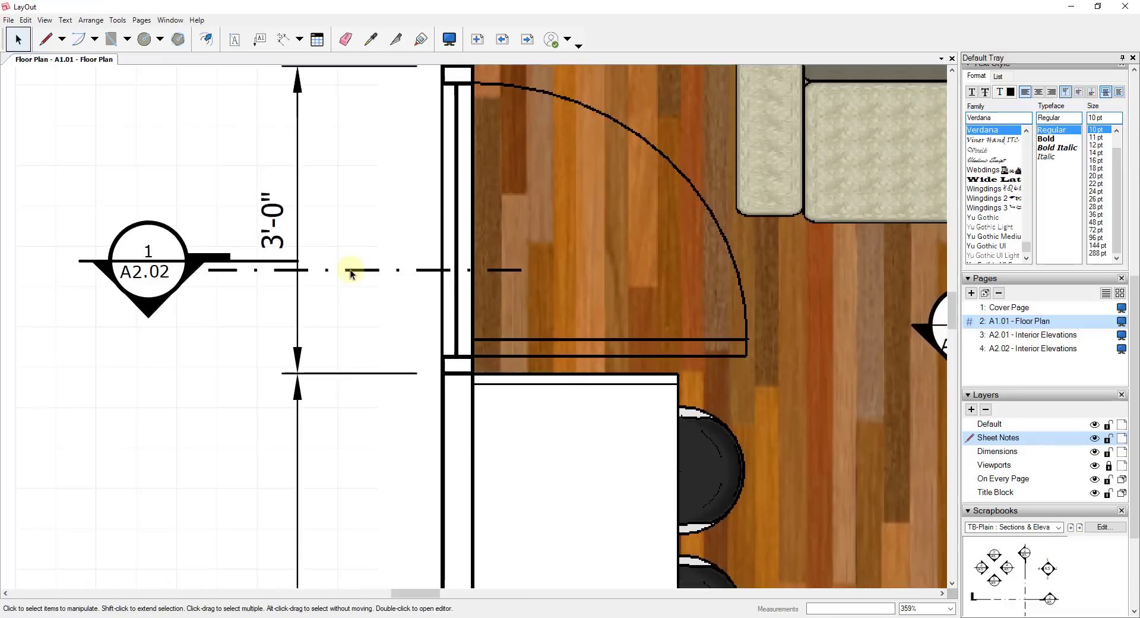
pyautogui.moveTo(350, 268); pyautogui.dragTo(911, 255)
pyautogui.scroll(-5, 362, 274)
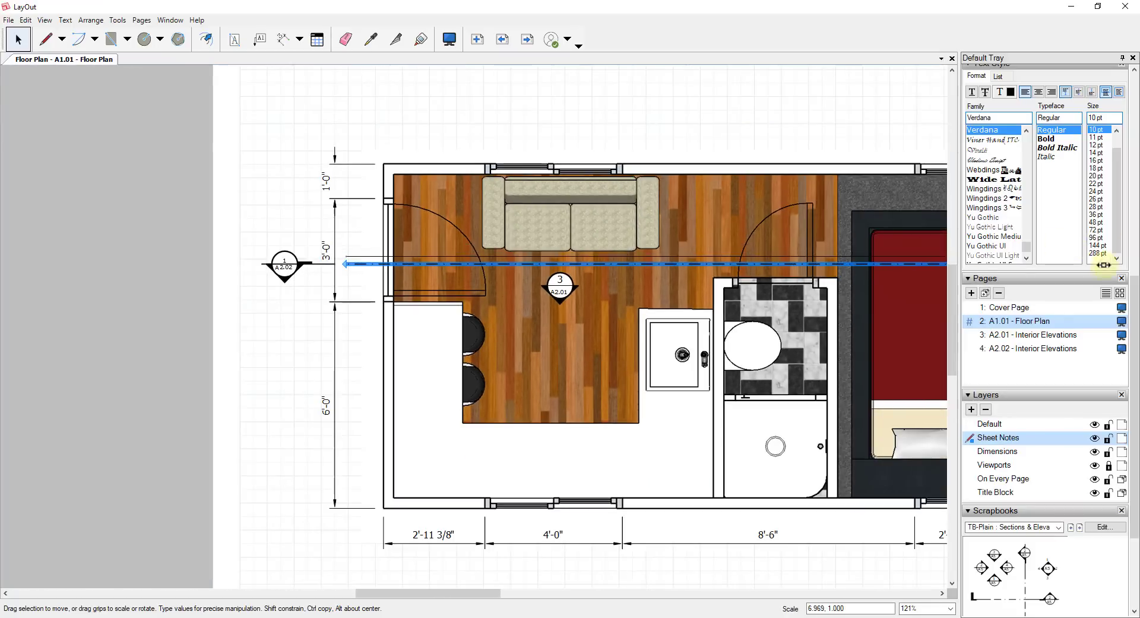
pyautogui.scroll(-1, 482, 248)
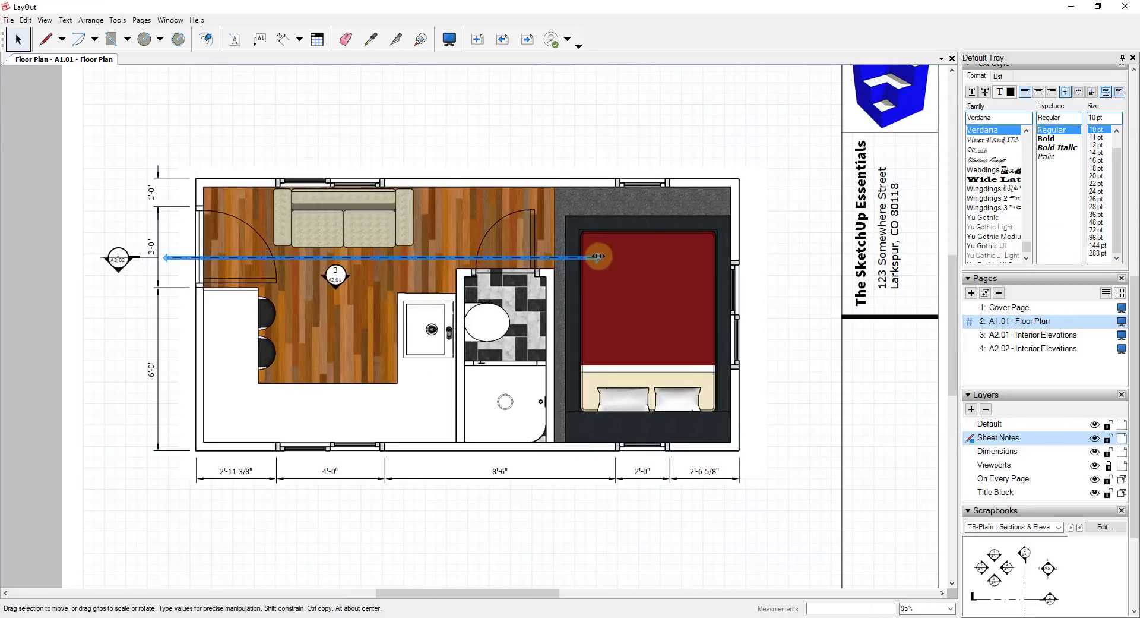
pyautogui.moveTo(603, 256); pyautogui.dragTo(760, 256)
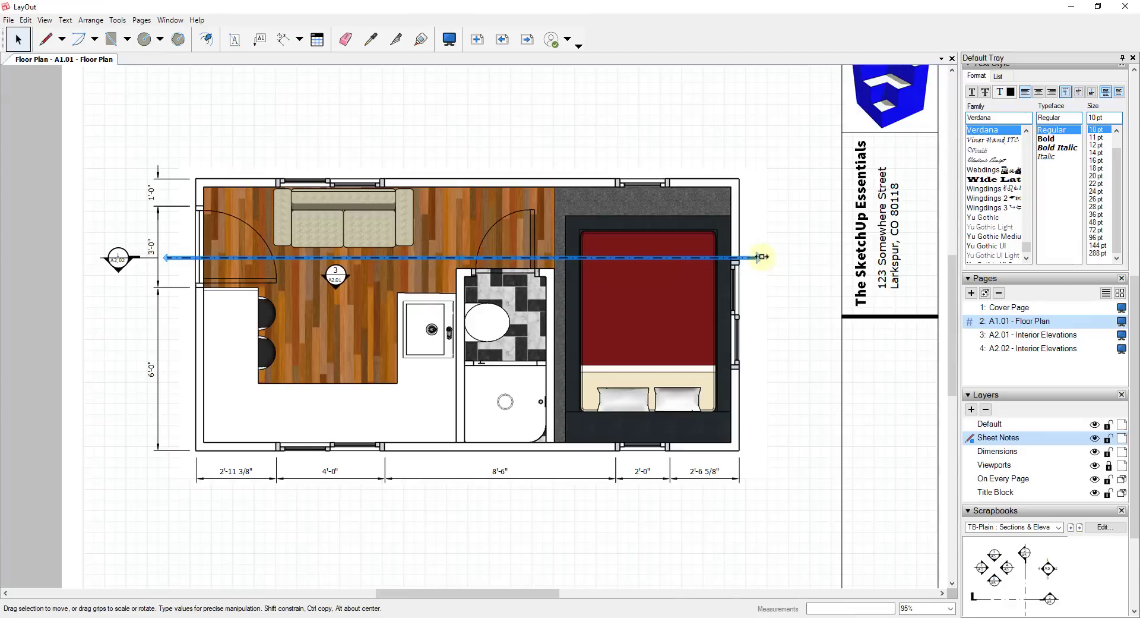
pyautogui.click(774, 245)
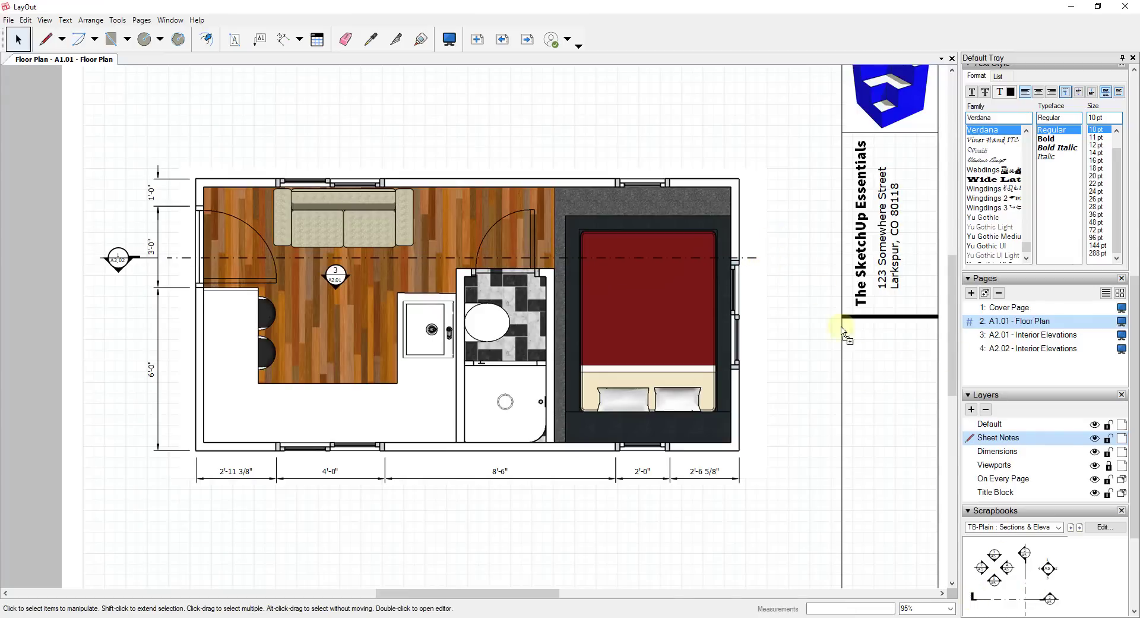
# Step: Add the scrapbook's section end mark at the line's far end outside the bedroom wall, rotated 180 degrees to point downward
pyautogui.scroll(4, 783, 272)
pyautogui.click(778, 257)
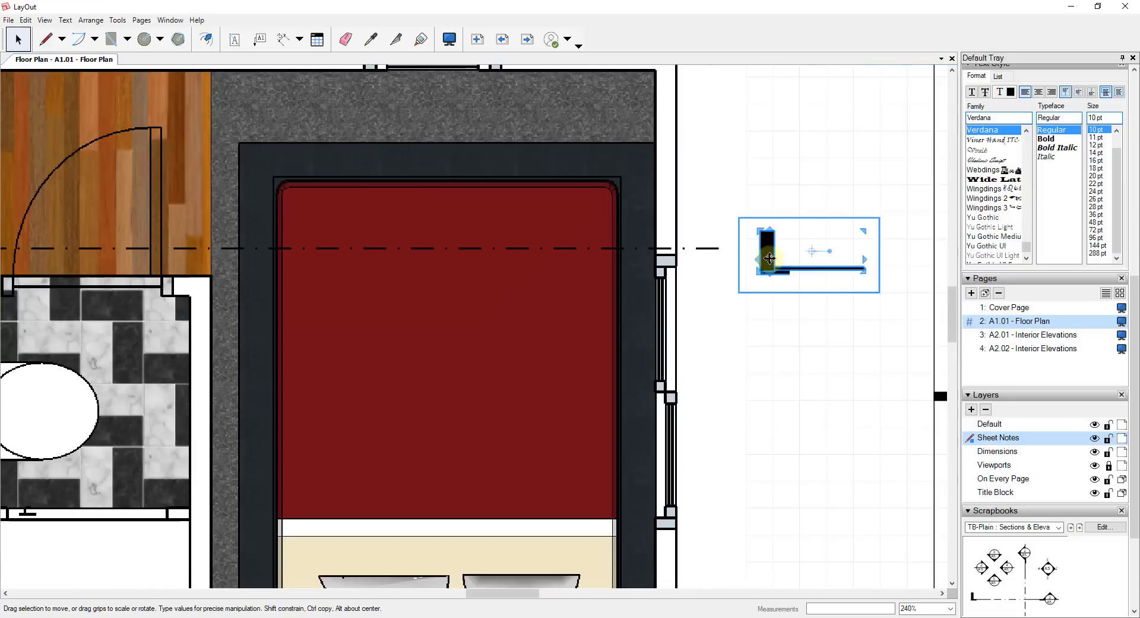
pyautogui.moveTo(833, 255)
pyautogui.mouseDown()
pyautogui.moveTo(805, 301)
pyautogui.moveTo(728, 279)
pyautogui.moveTo(711, 250)
pyautogui.moveTo(672, 265)
pyautogui.moveTo(624, 230)
pyautogui.moveTo(595, 256)
pyautogui.moveTo(522, 263)
pyautogui.mouseUp()
pyautogui.moveTo(790, 244)
pyautogui.mouseDown()
pyautogui.moveTo(735, 258)
pyautogui.moveTo(778, 248)
pyautogui.mouseUp()
pyautogui.scroll(-5, 819, 281)
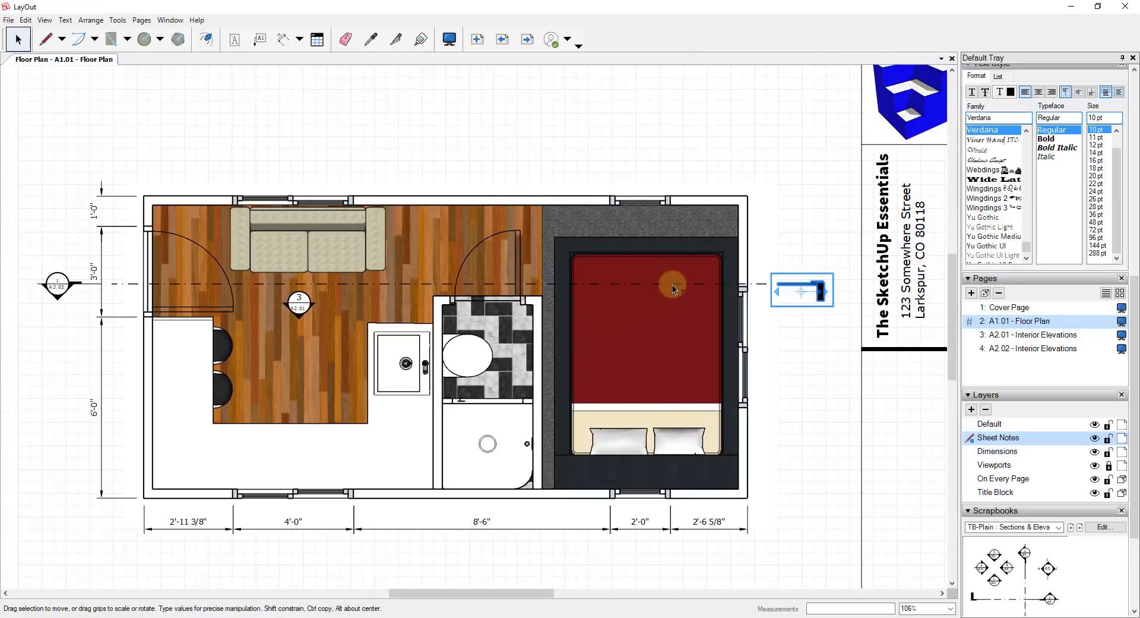
# Step: Group the section marker, the dash-dot line and the end mark into one object, and deselect it
pyautogui.keyDown('shift'); pyautogui.click(60, 287); pyautogui.keyUp('shift')
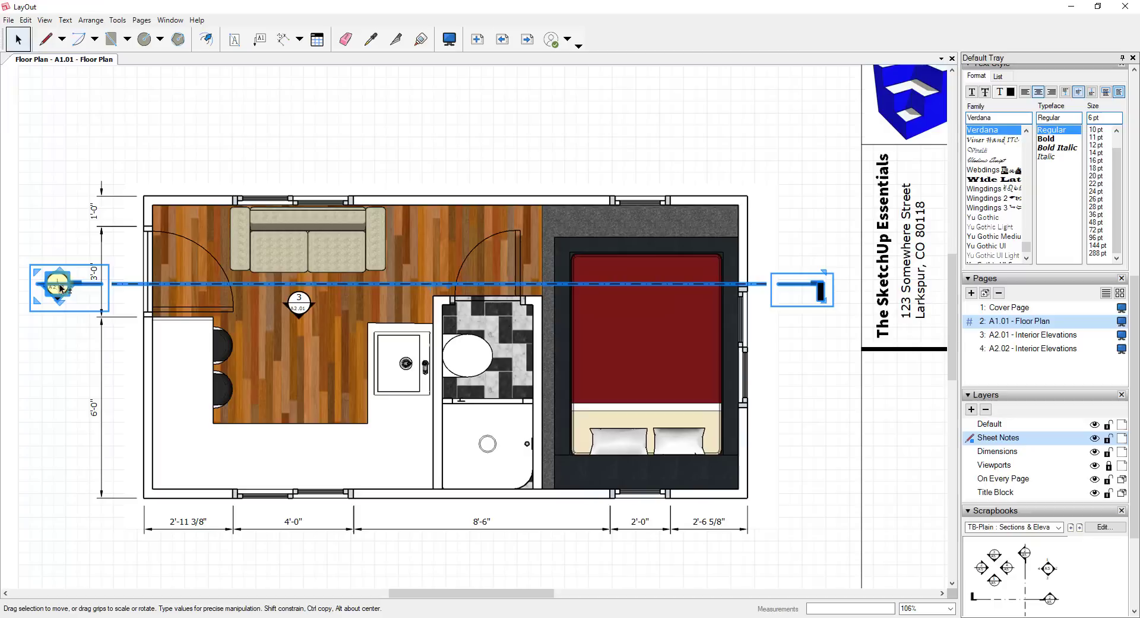
pyautogui.rightClick(60, 286)
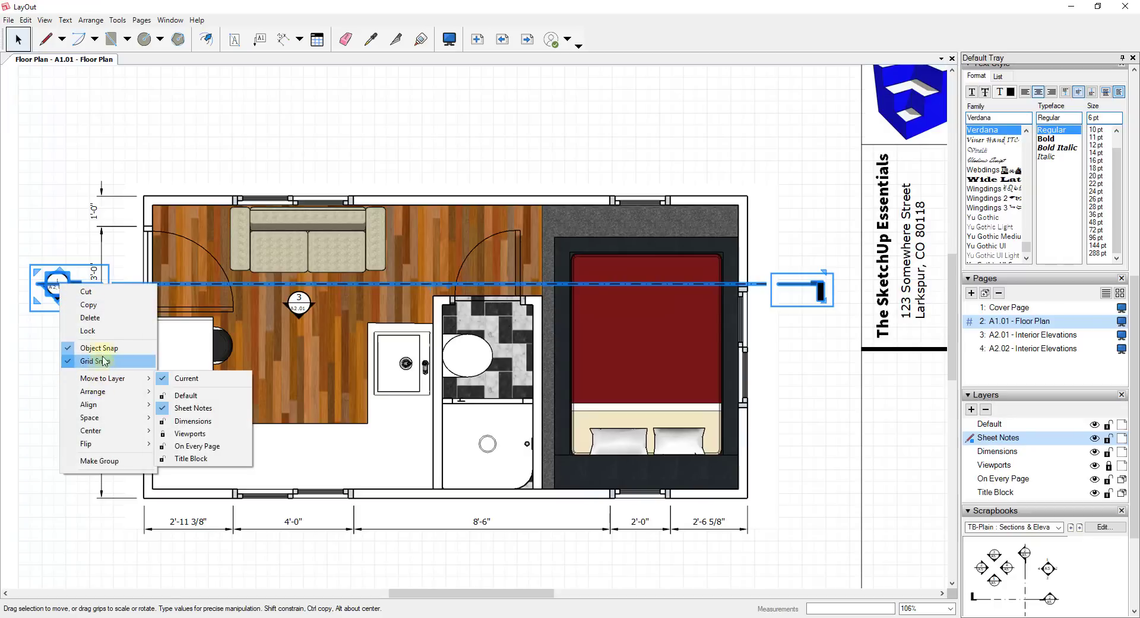
pyautogui.click(107, 462)
pyautogui.click(806, 191)
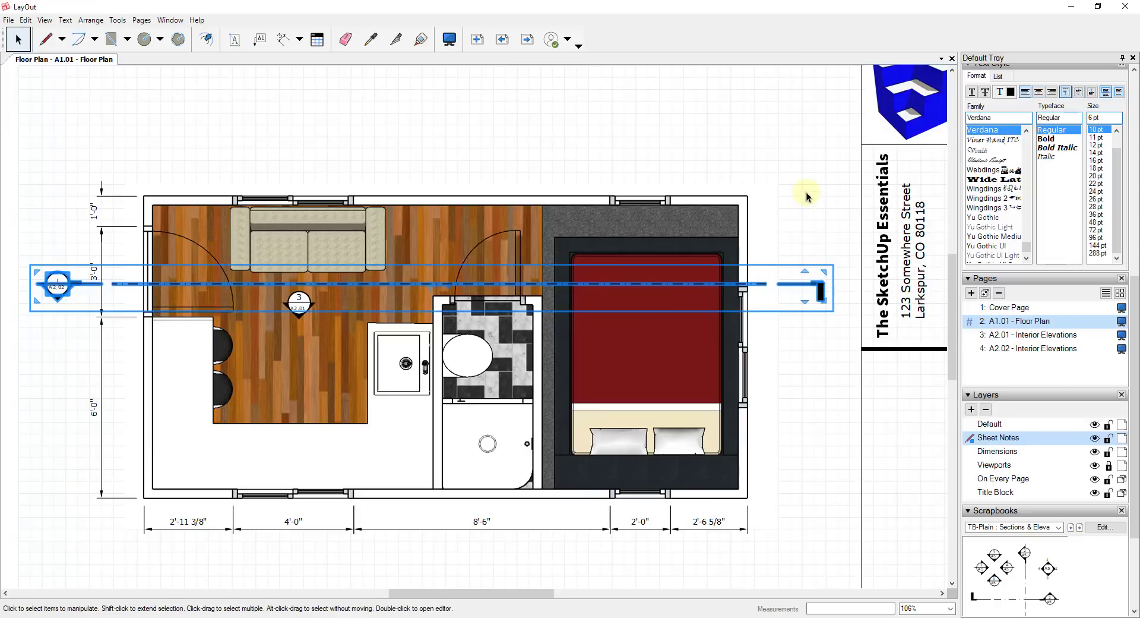
pyautogui.click(462, 288)
pyautogui.scroll(-5, 594, 285)
pyautogui.scroll(4, 790, 217)
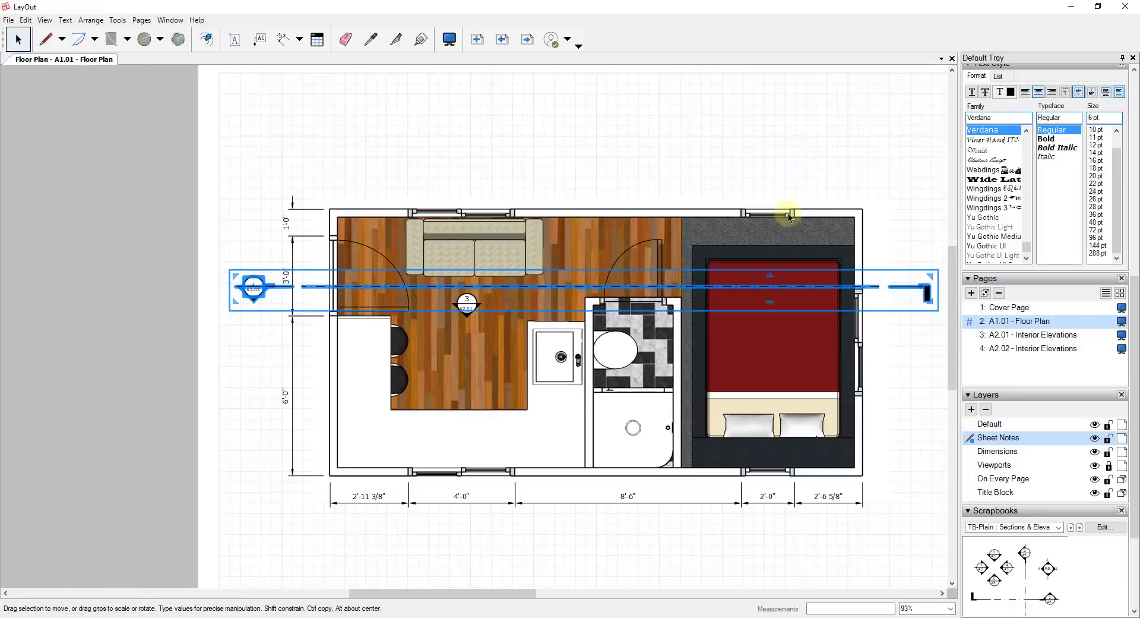
pyautogui.click(937, 204)
pyautogui.scroll(2, 911, 234)
pyautogui.scroll(-4, 852, 216)
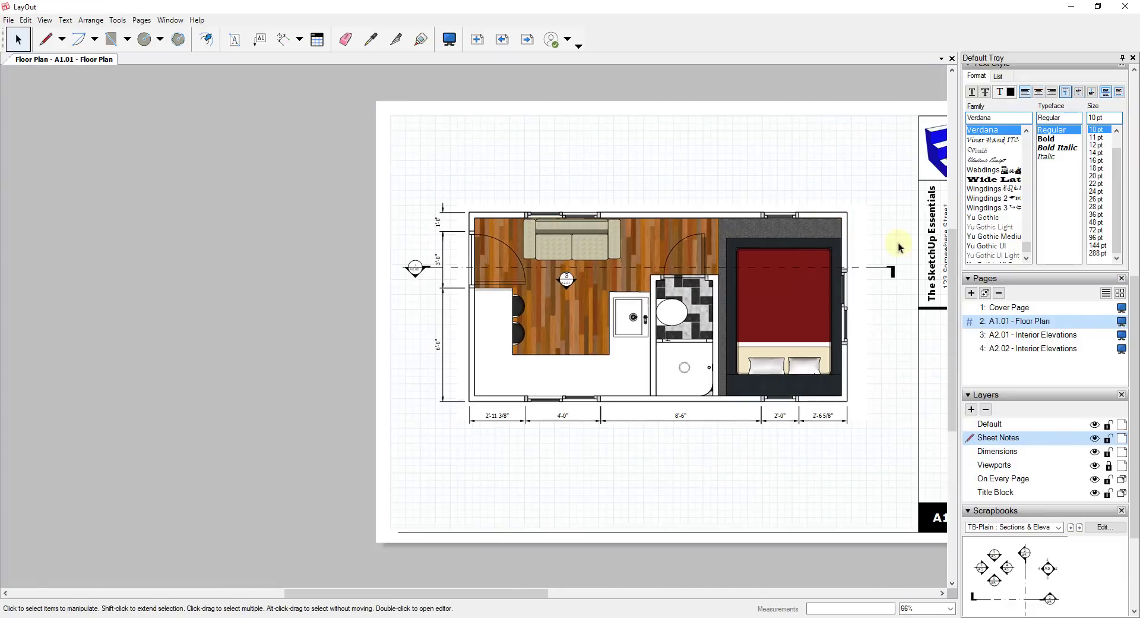
# Step: Select the grouped section marker and toggle the Sheet Notes layer's visibility off and on twice to check which markers it holds
pyautogui.scroll(3, 898, 247)
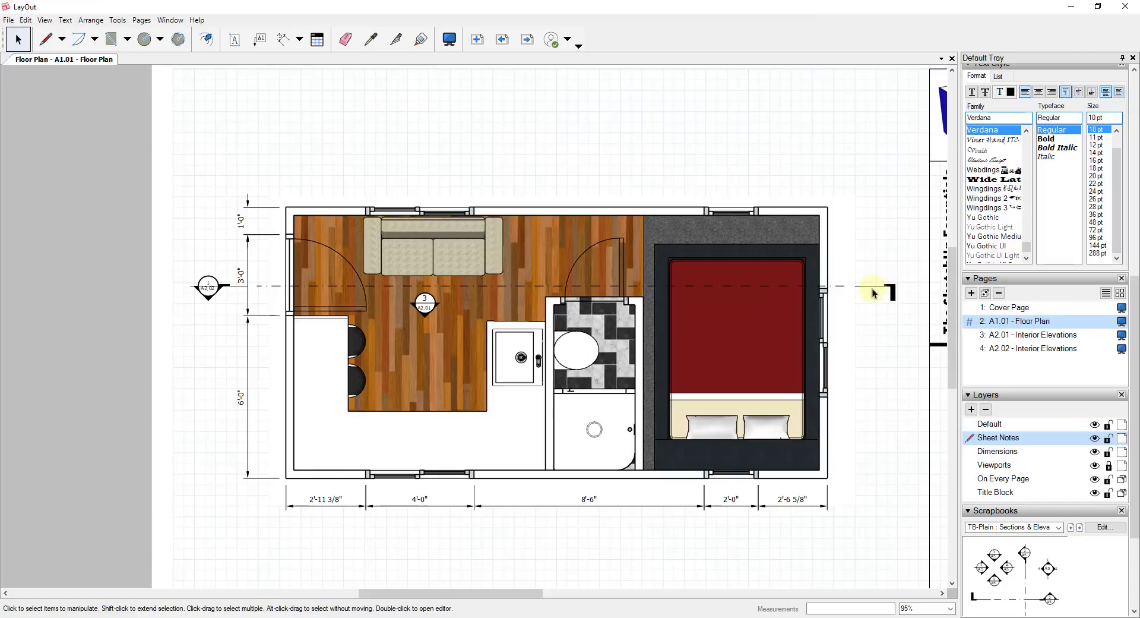
pyautogui.click(873, 286)
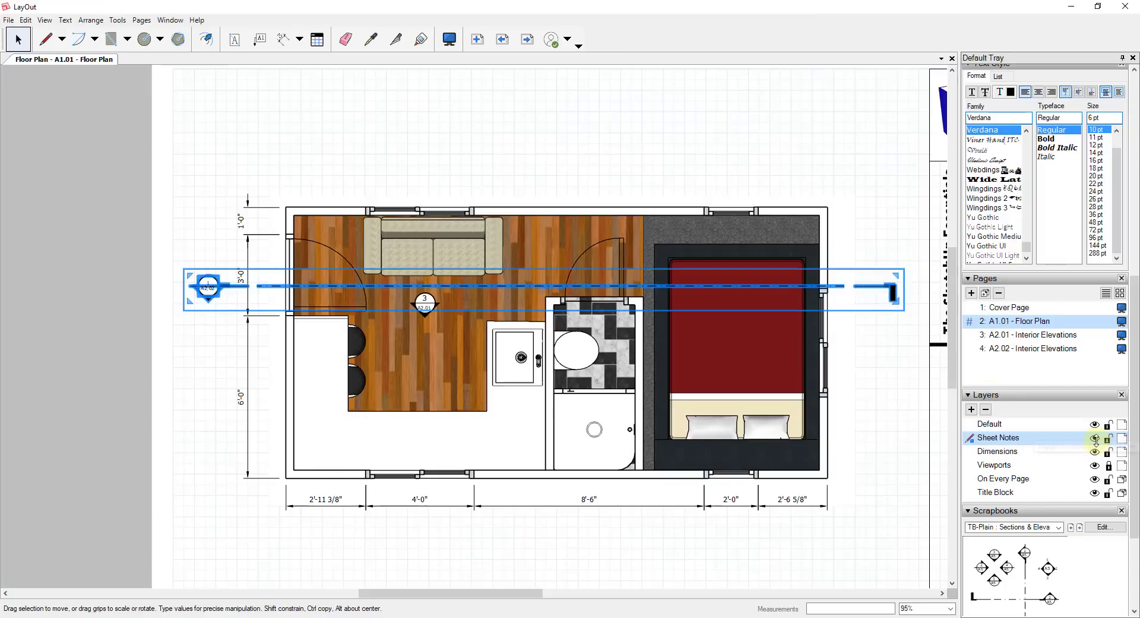
pyautogui.click(1096, 439)
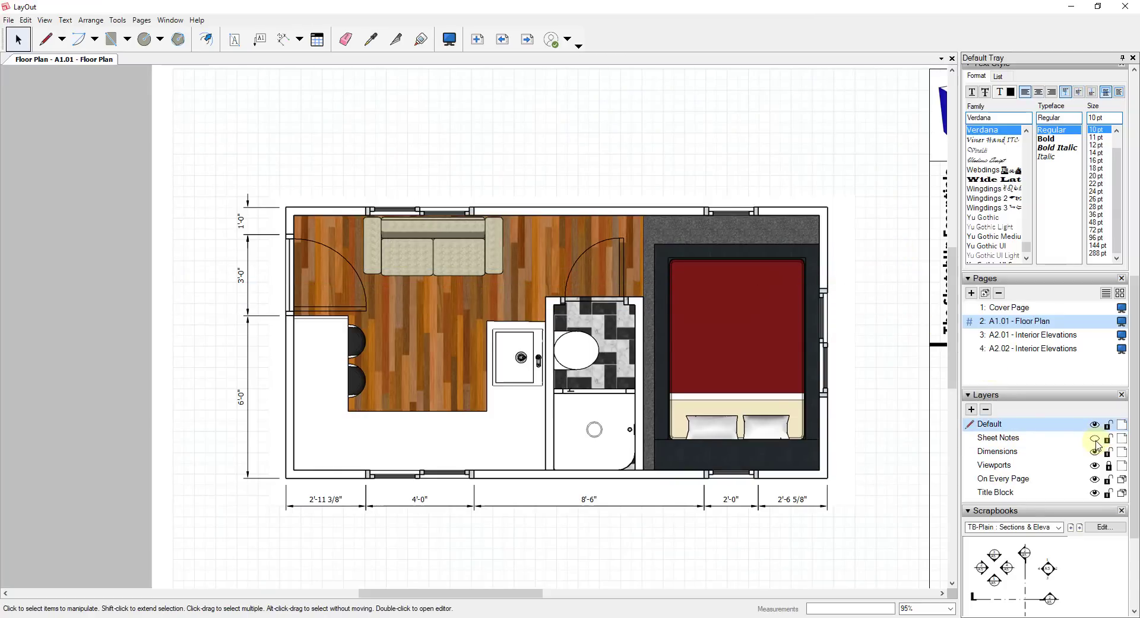
pyautogui.click(1095, 439)
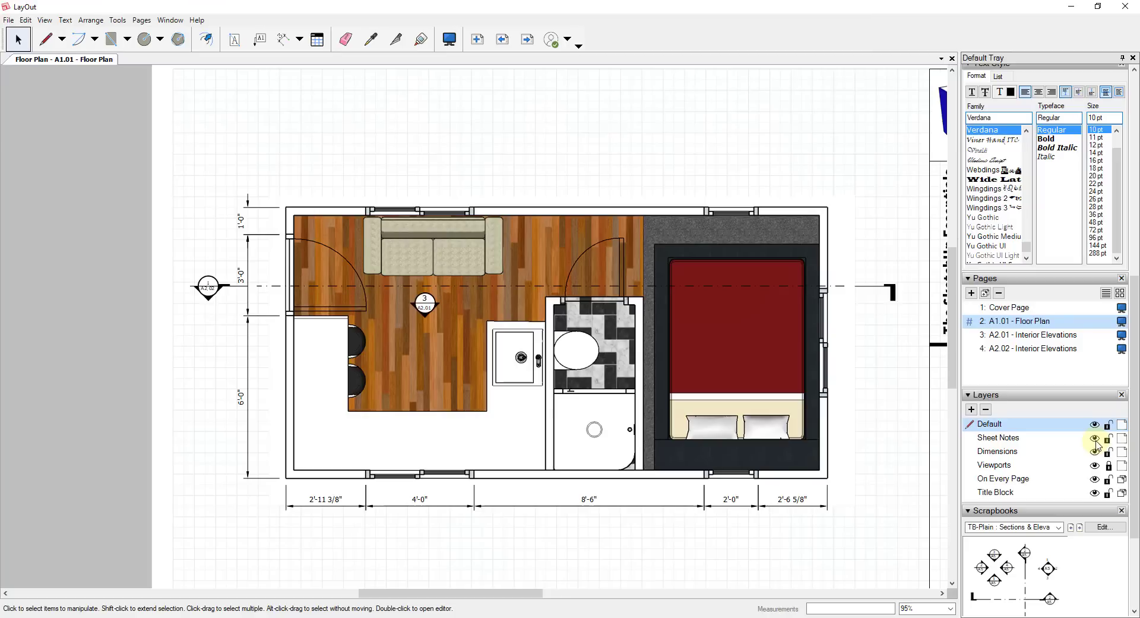
pyautogui.click(1096, 440)
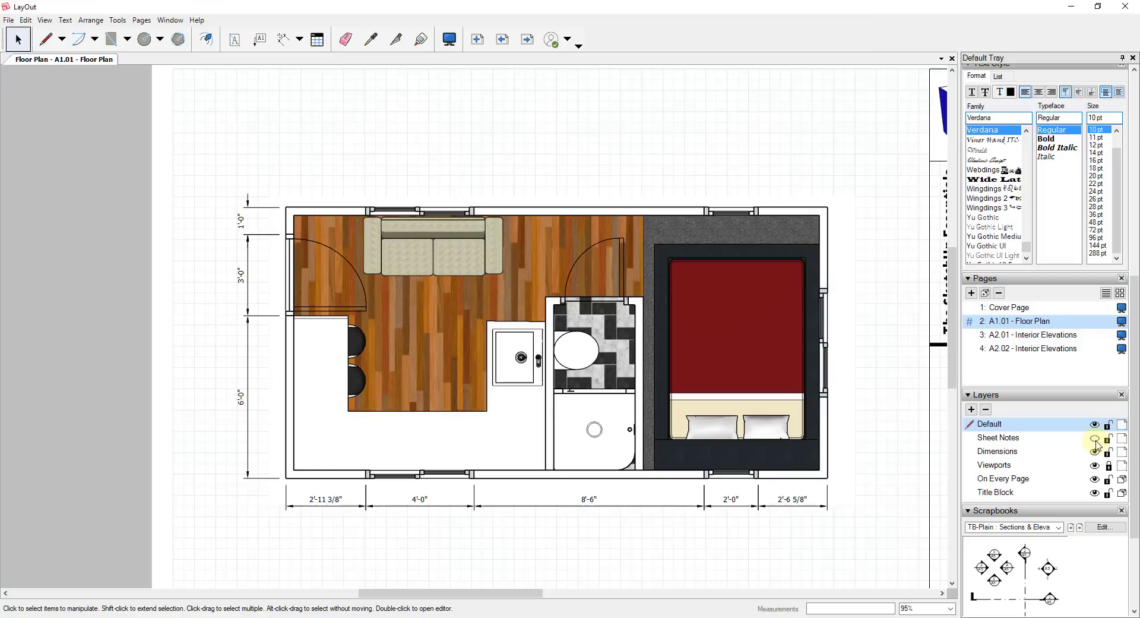
pyautogui.click(1095, 440)
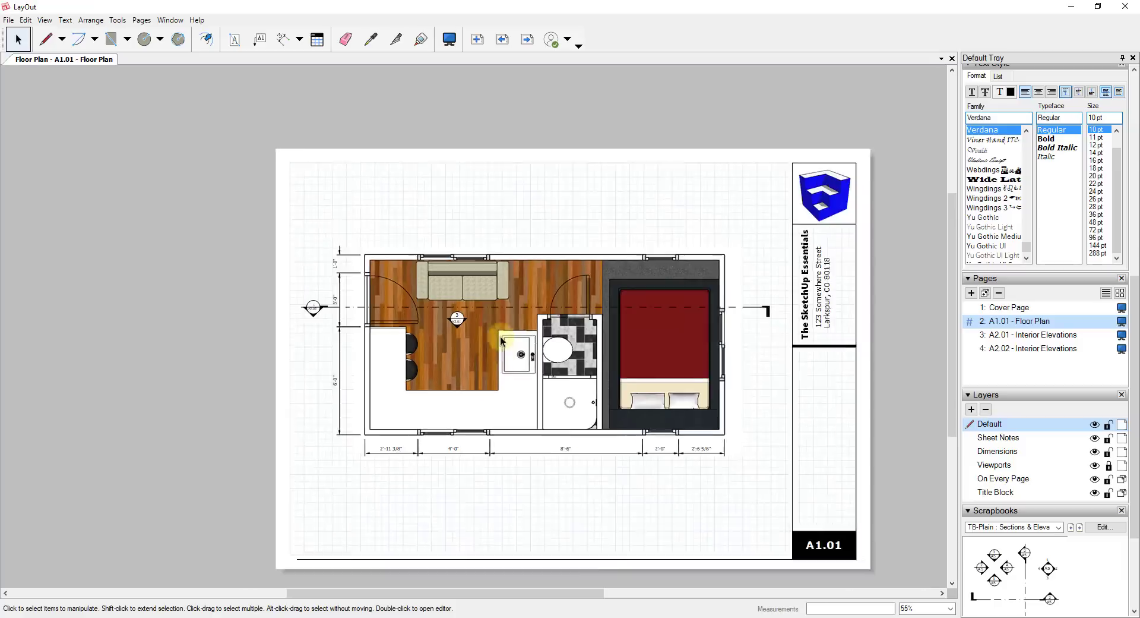
# Step: Make Sheet Notes the current layer, select all entities on it, and clear the selection
pyautogui.hotkey('ctrl', 'shift', 'f')
pyautogui.click(1001, 438)
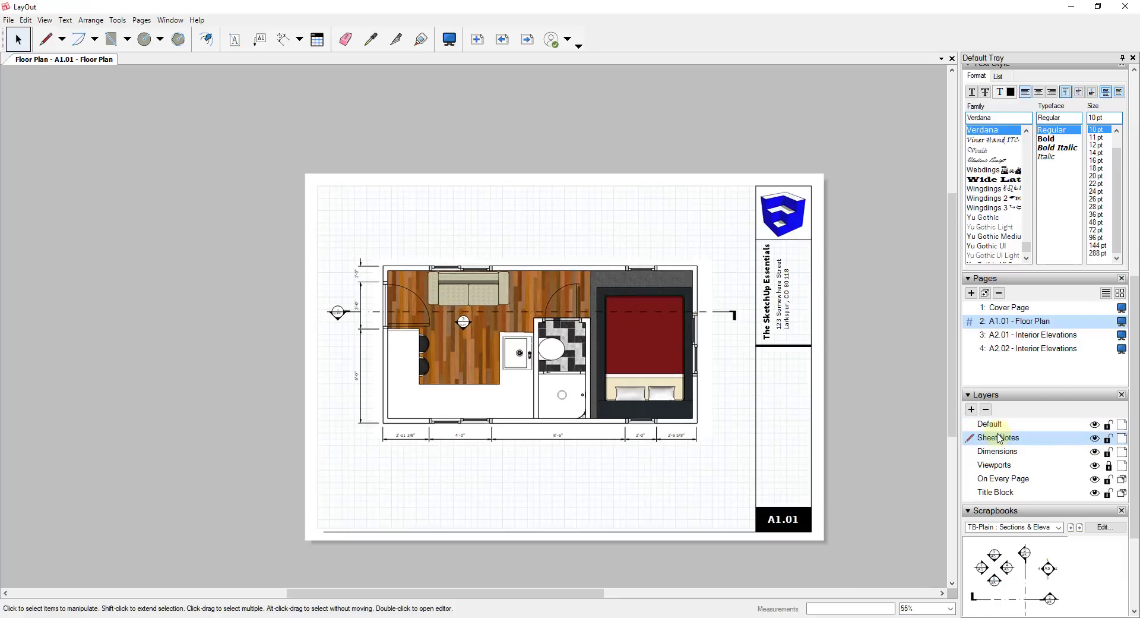
pyautogui.rightClick(1000, 441)
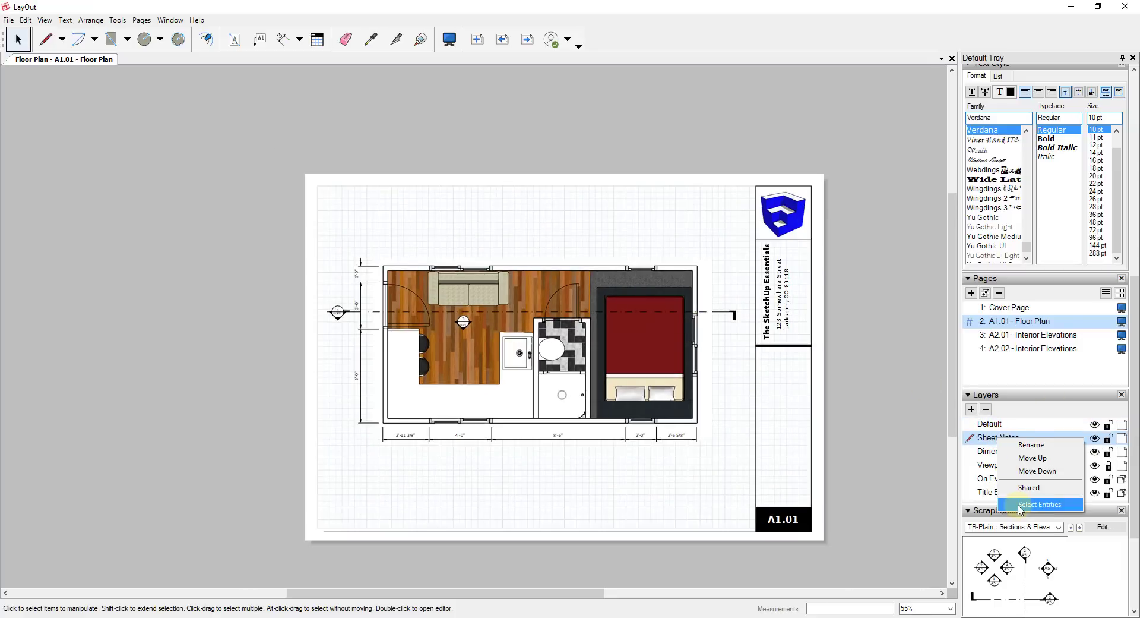
pyautogui.click(1036, 505)
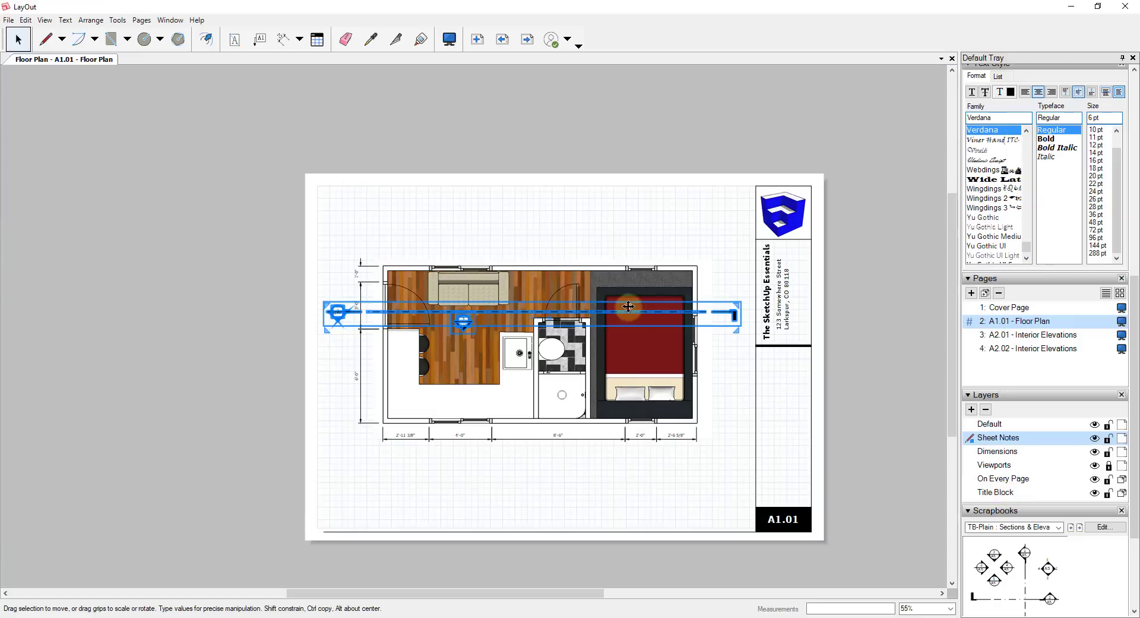
pyautogui.click(747, 225)
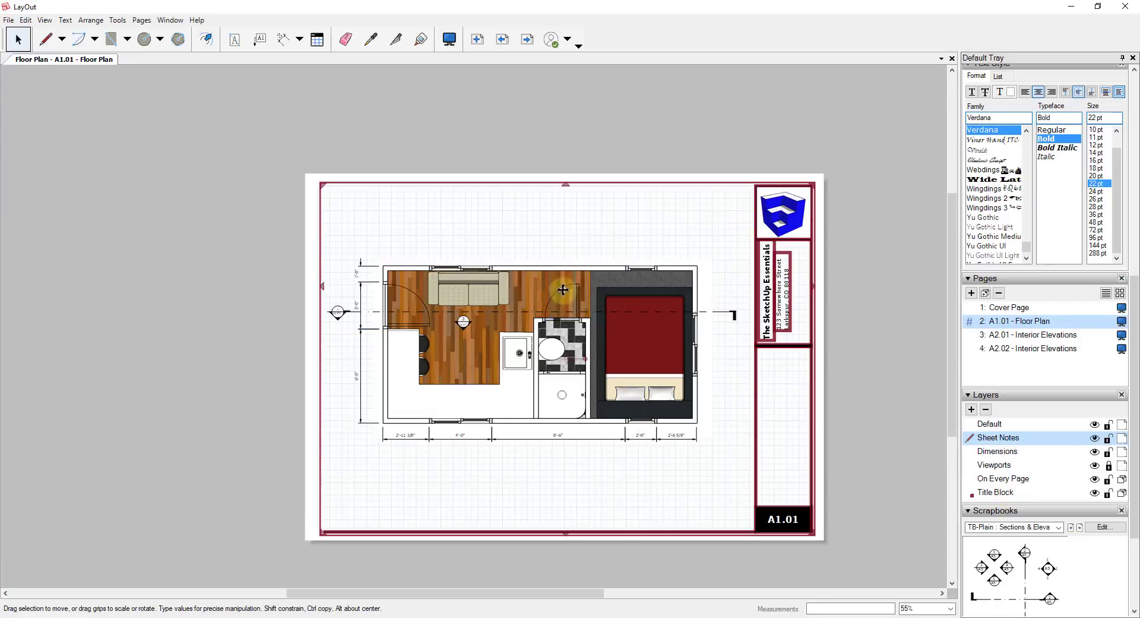
pyautogui.click(724, 314)
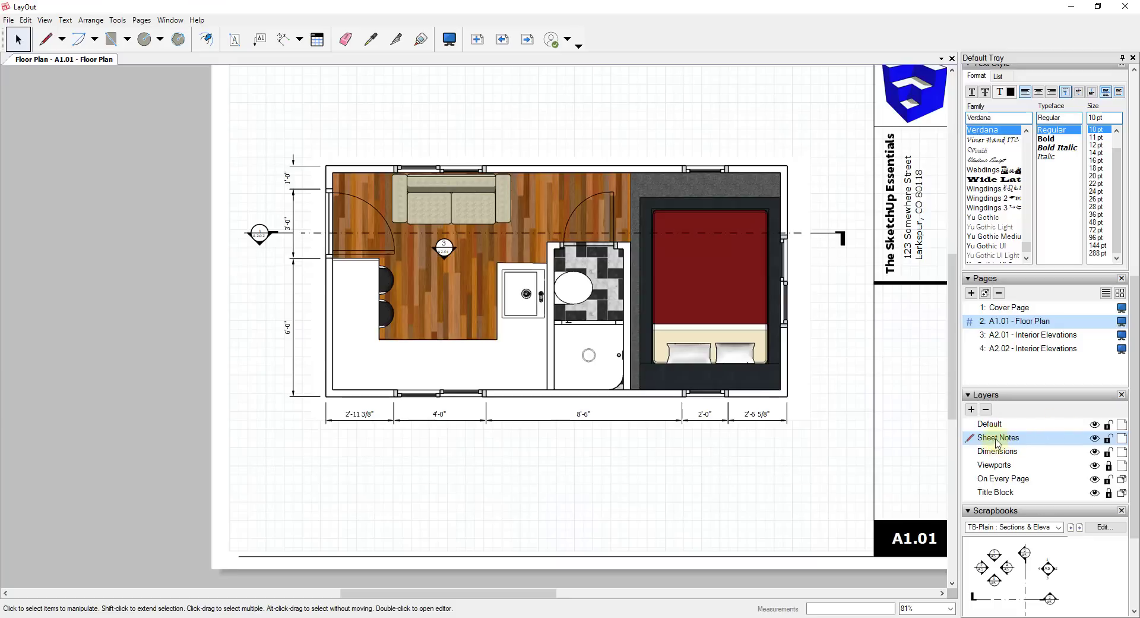
# Step: Add a new layer above Sheet Notes and name it Sheet Names
pyautogui.click(972, 409)
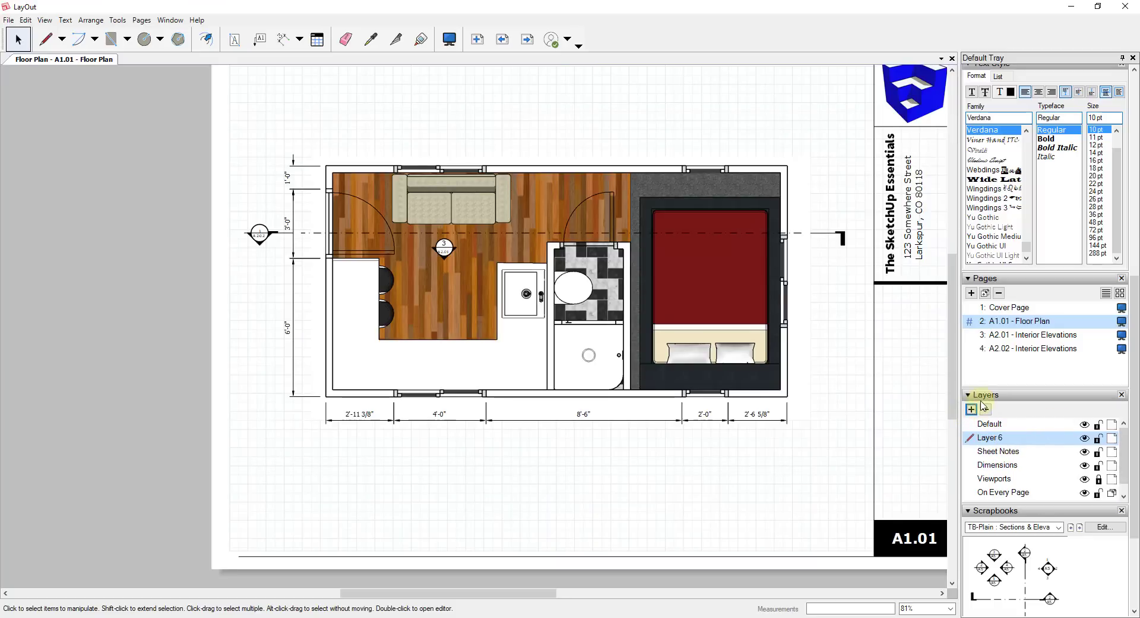
pyautogui.doubleClick(995, 438)
pyautogui.write('Sheet Numbers')
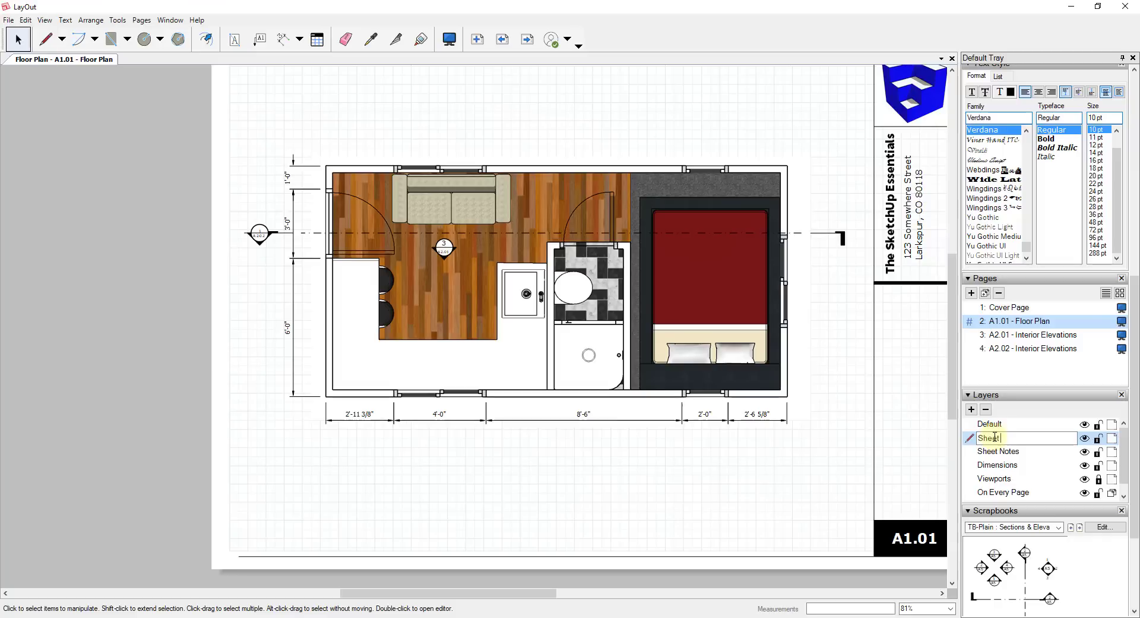
pyautogui.press('Return')
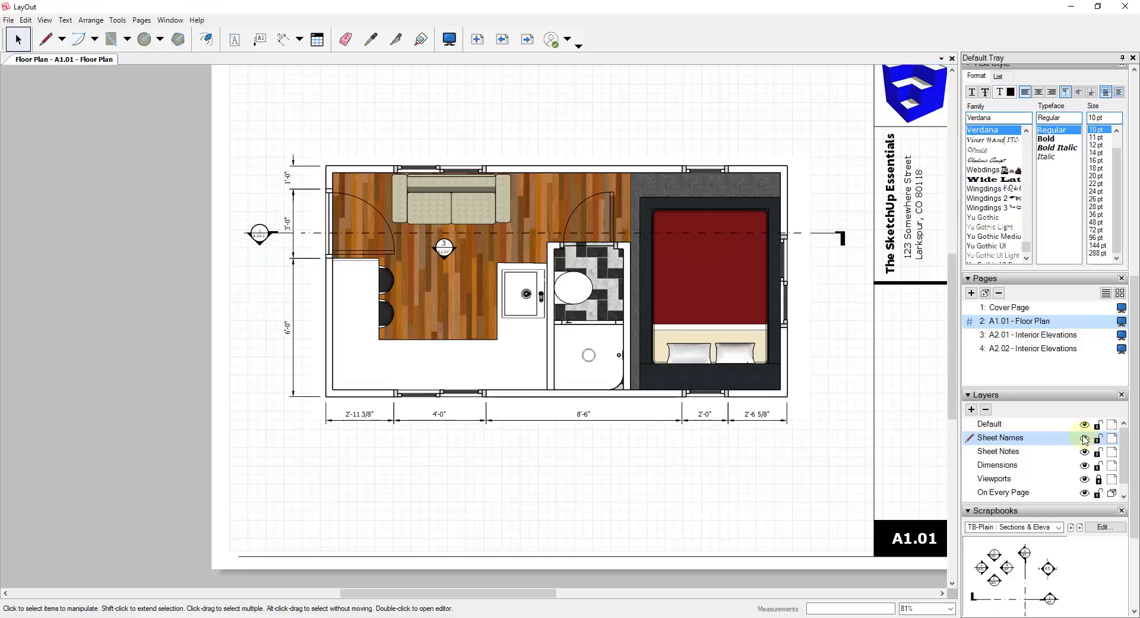
# Step: Place the drawing title with its circle at the start from the TB-Plain Drawing References scrapbook just below the floor plan's lower dimensions
pyautogui.scroll(-1, 1066, 437)
pyautogui.click(1060, 528)
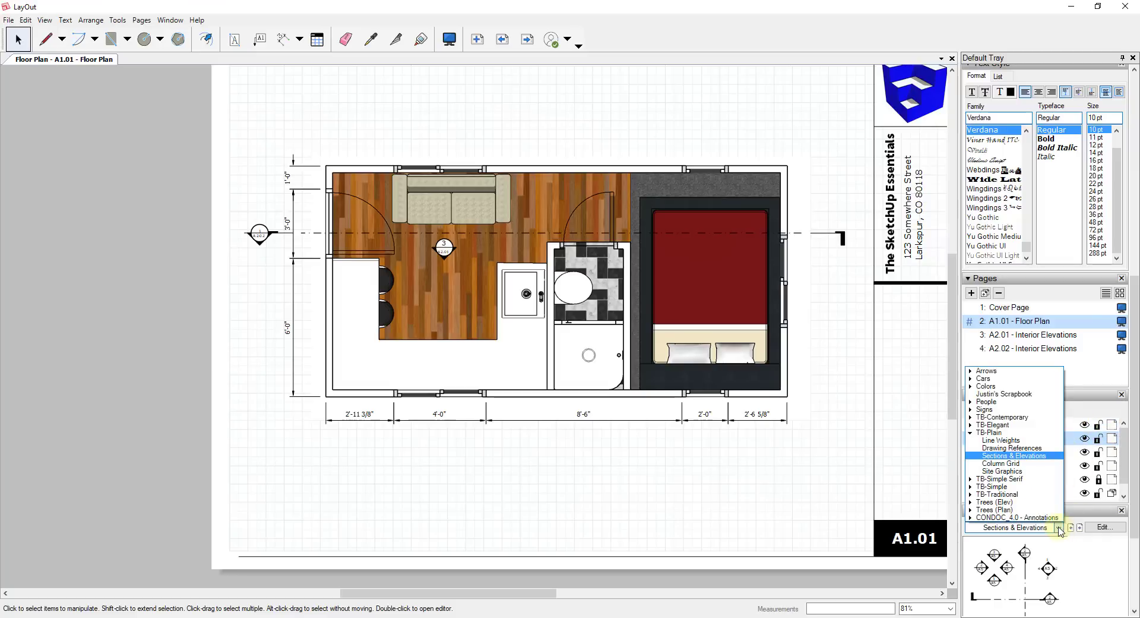
pyautogui.scroll(-3, 1063, 529)
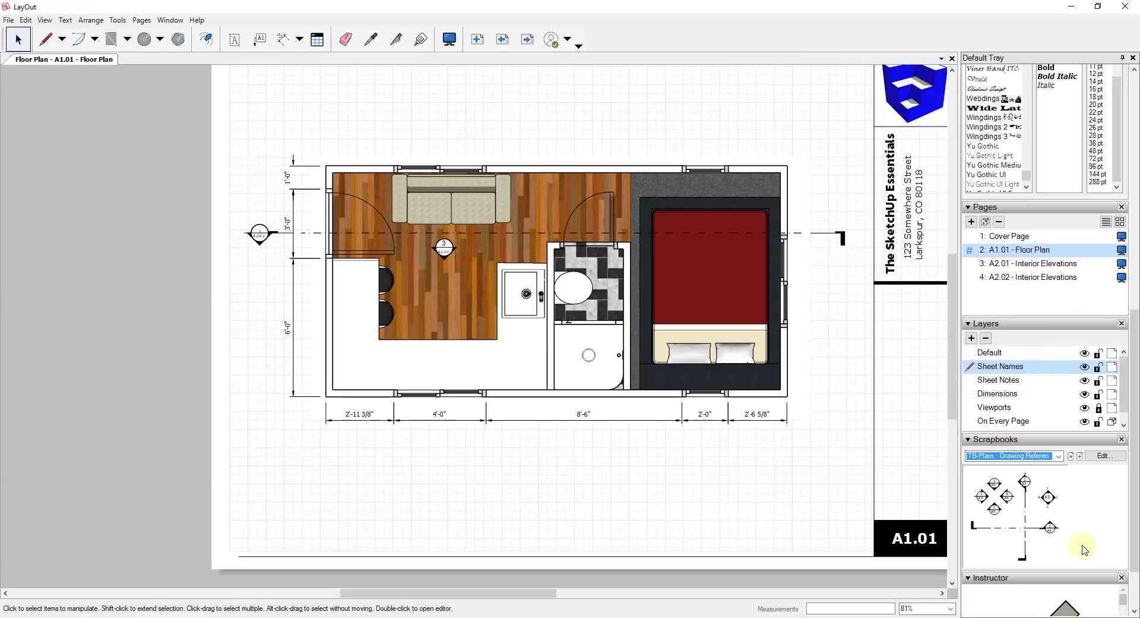
pyautogui.click(1034, 384)
pyautogui.click(1008, 477)
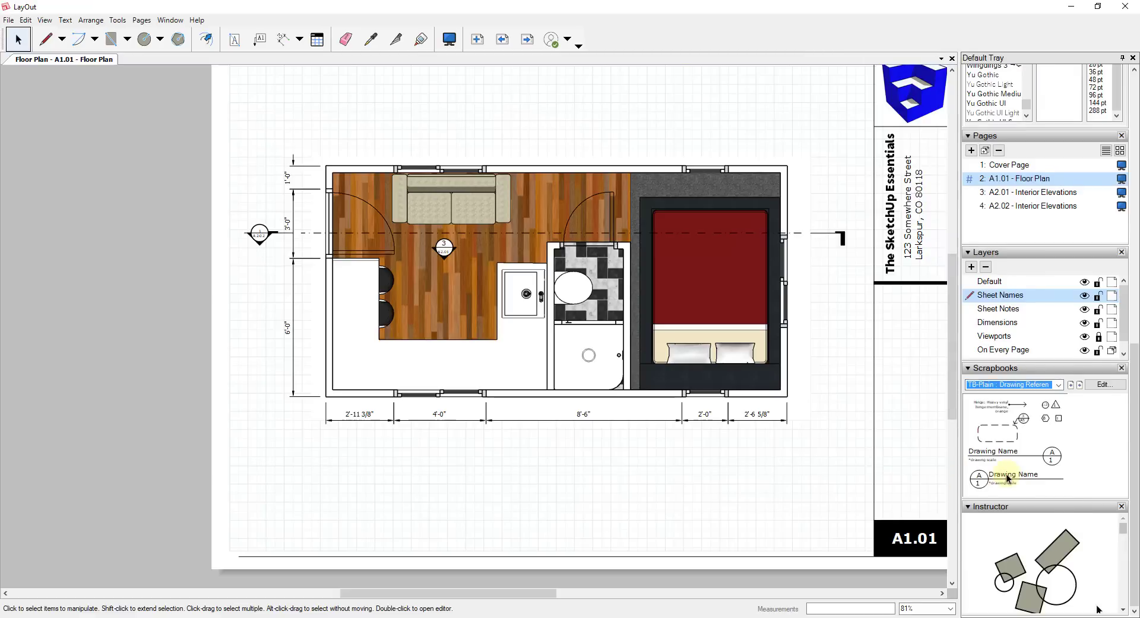
pyautogui.click(407, 477)
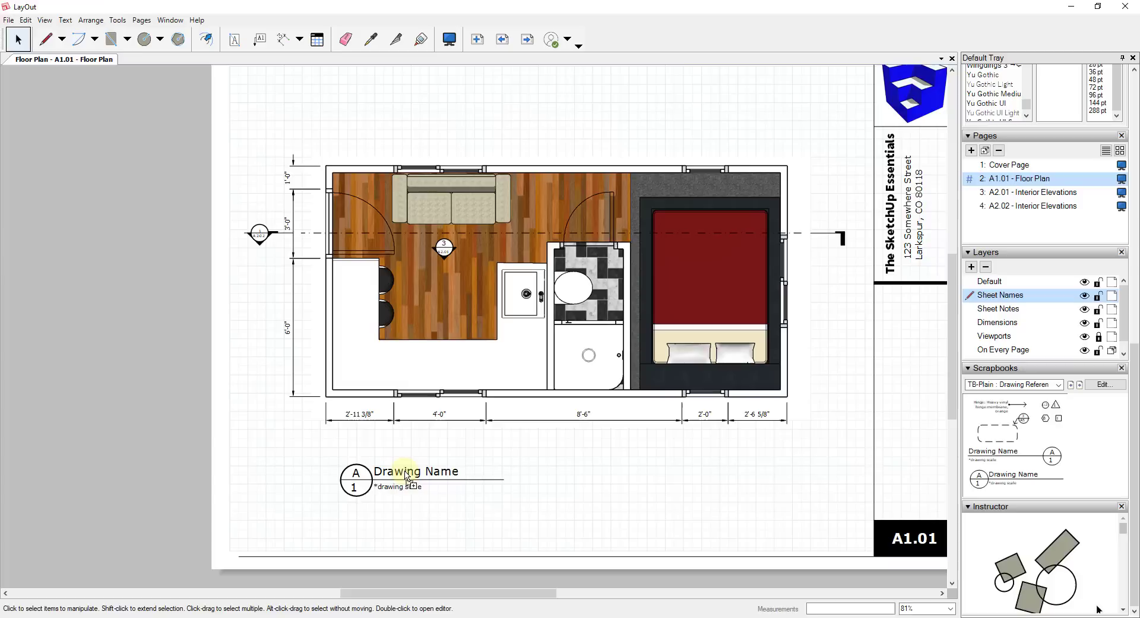
pyautogui.moveTo(408, 477); pyautogui.dragTo(389, 455)
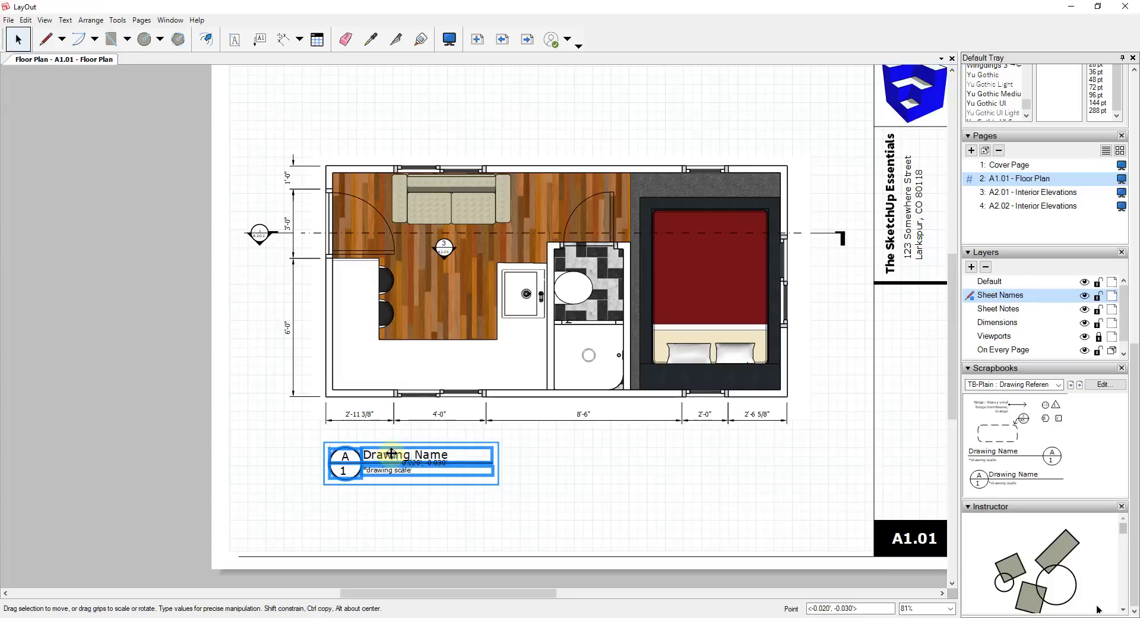
# Step: Open the drawing title group and change the lower number in its circle to 1.01
pyautogui.doubleClick(348, 477)
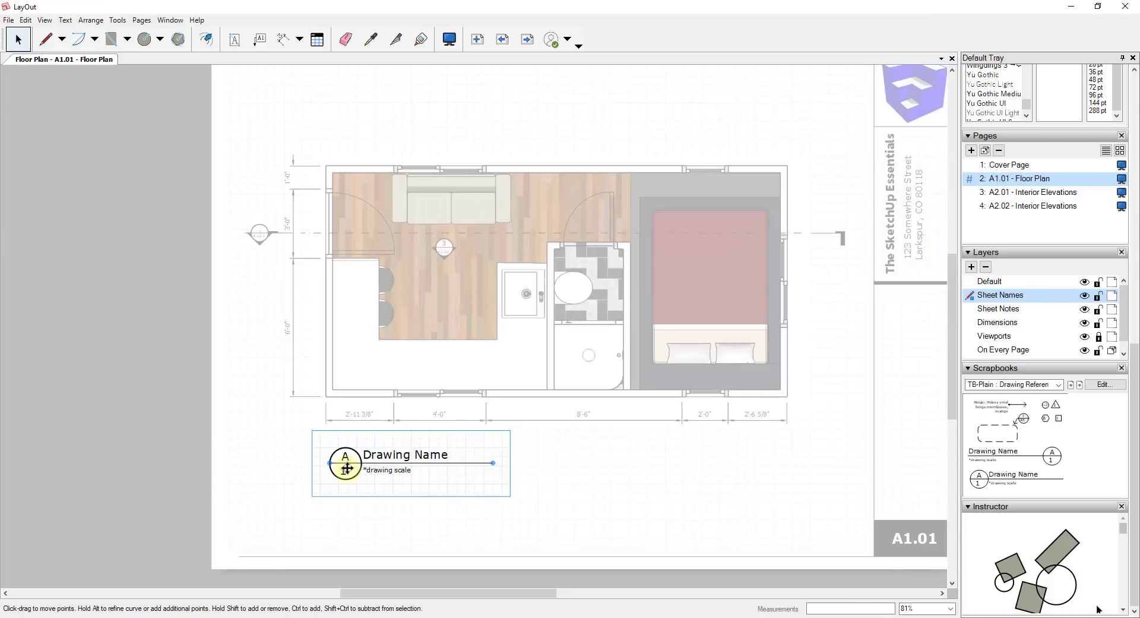
pyautogui.scroll(8, 349, 477)
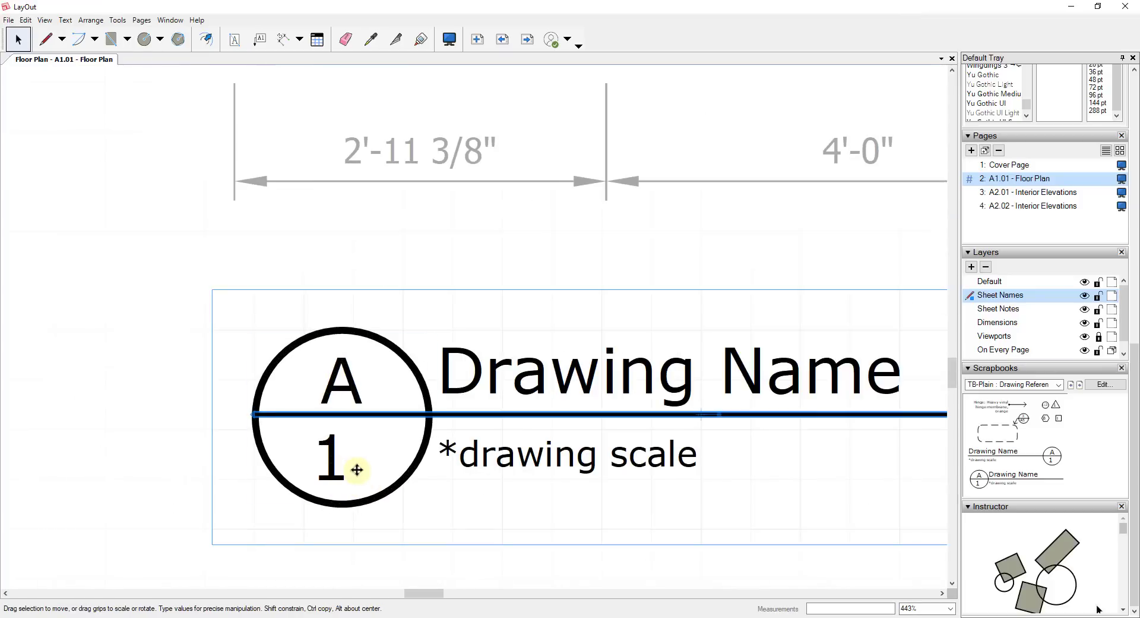
pyautogui.click(357, 469)
pyautogui.doubleClick(357, 478)
pyautogui.click(362, 470)
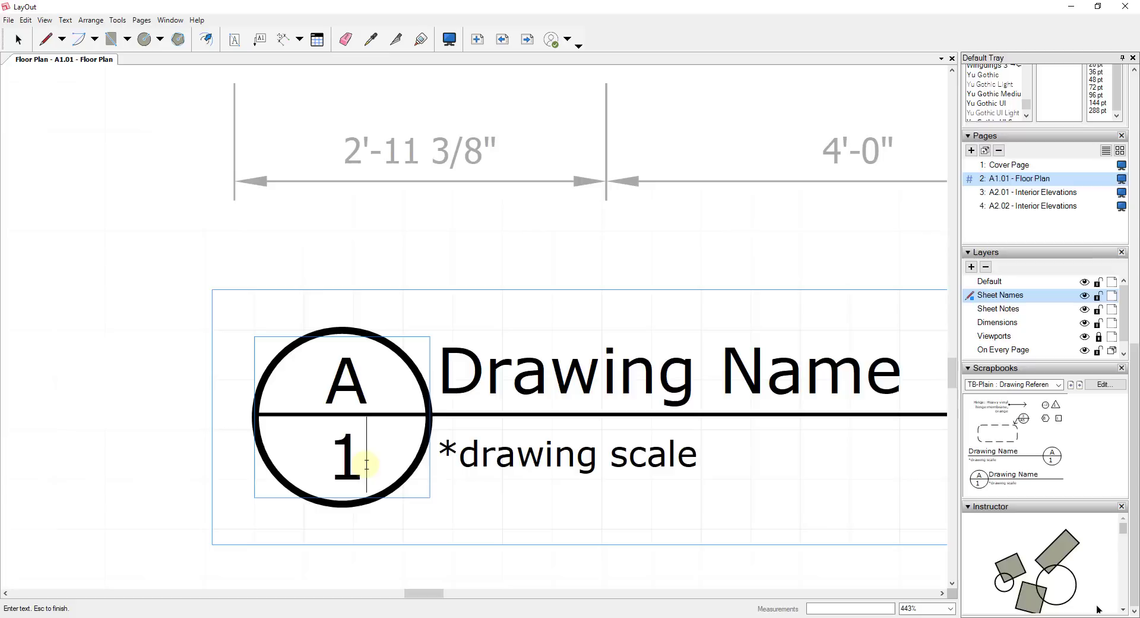
pyautogui.write('.01')
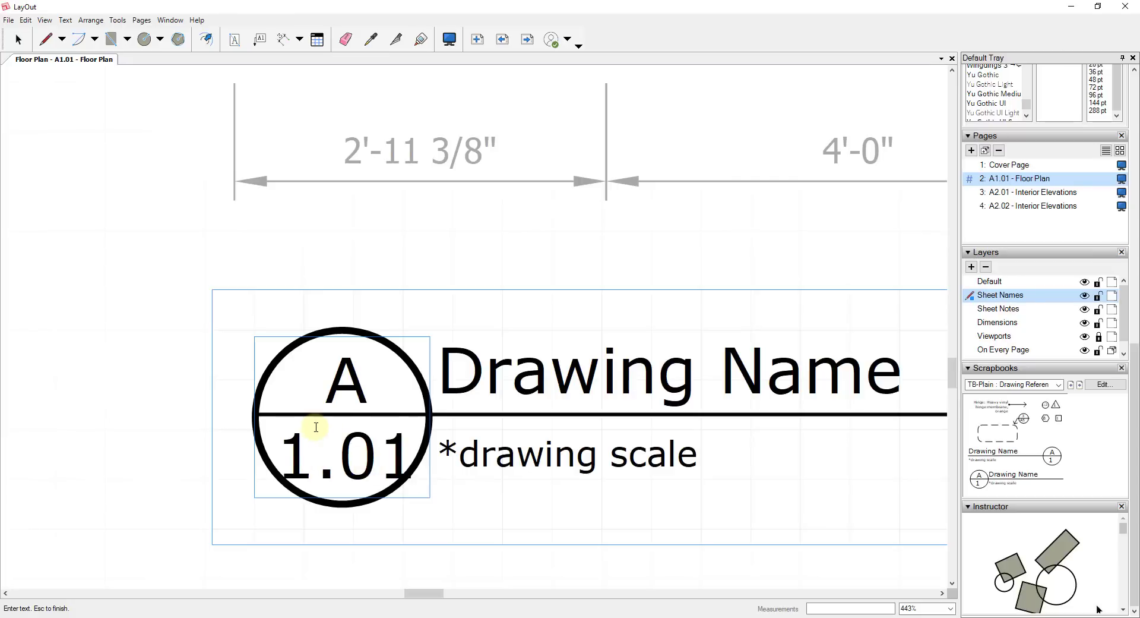
# Step: Reduce the 1.01 text in the title circle to 14 pt and finish editing the text
pyautogui.doubleClick(280, 463)
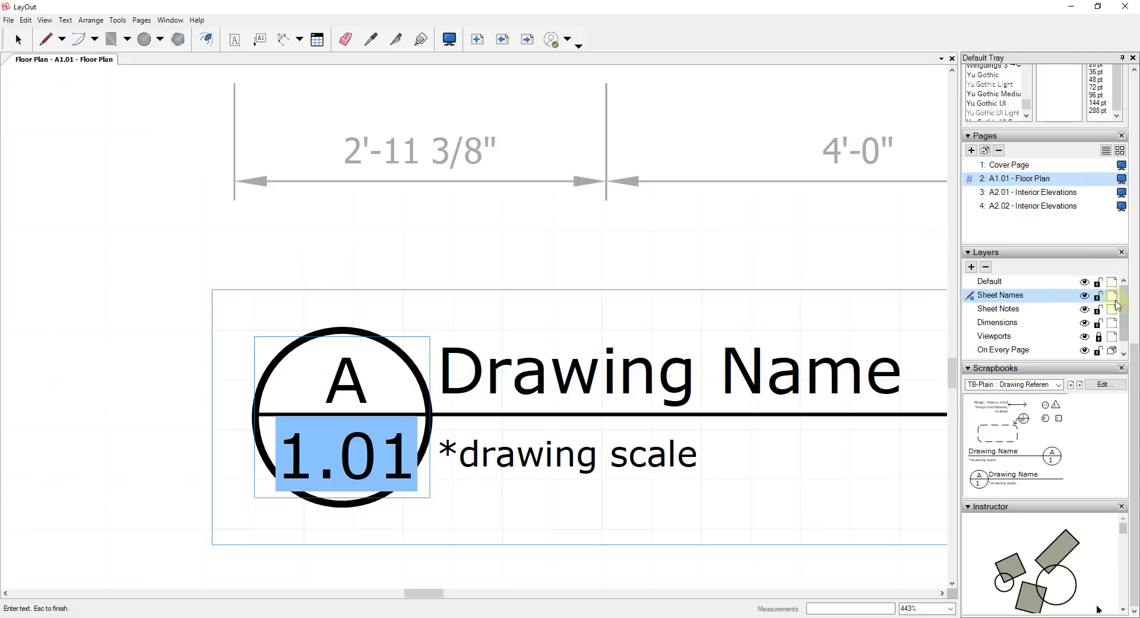
pyautogui.scroll(3, 1111, 253)
pyautogui.click(1102, 177)
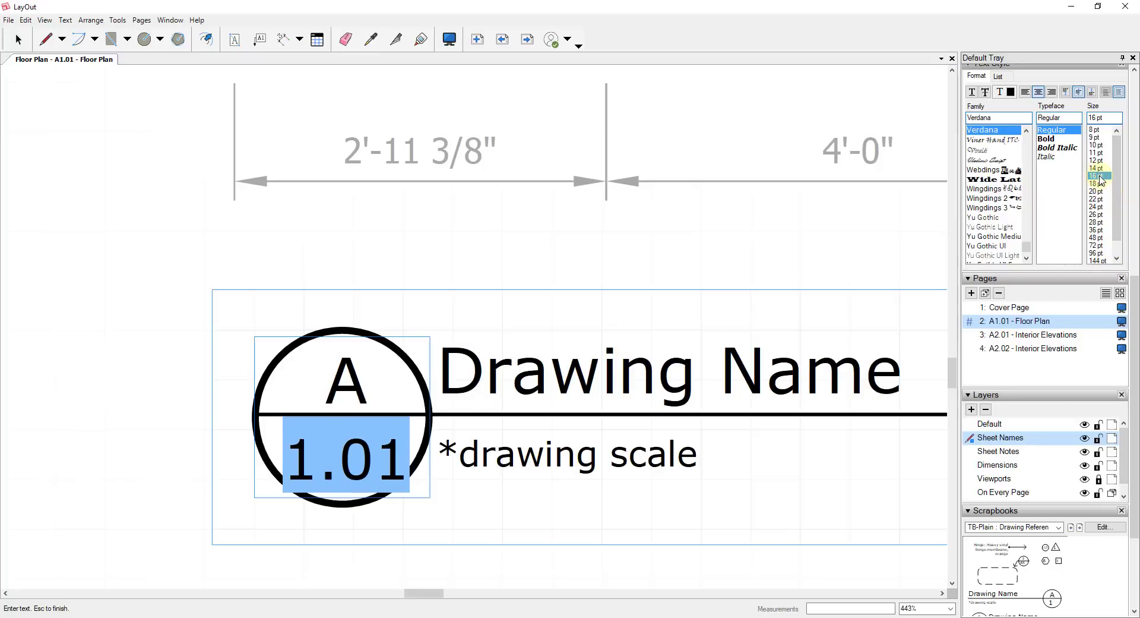
pyautogui.click(1098, 168)
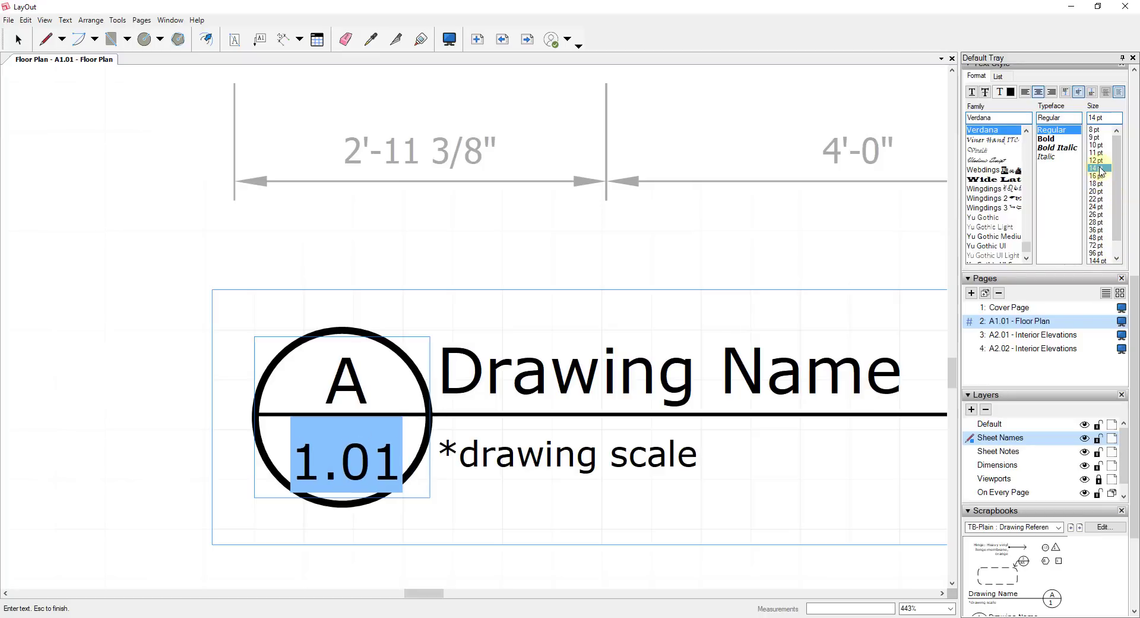
pyautogui.write('f')
pyautogui.press('Escape')
# Step: Retype the lower text in the title circle as 1.01 and nudge the text slightly to the right within the circle
pyautogui.click(332, 437)
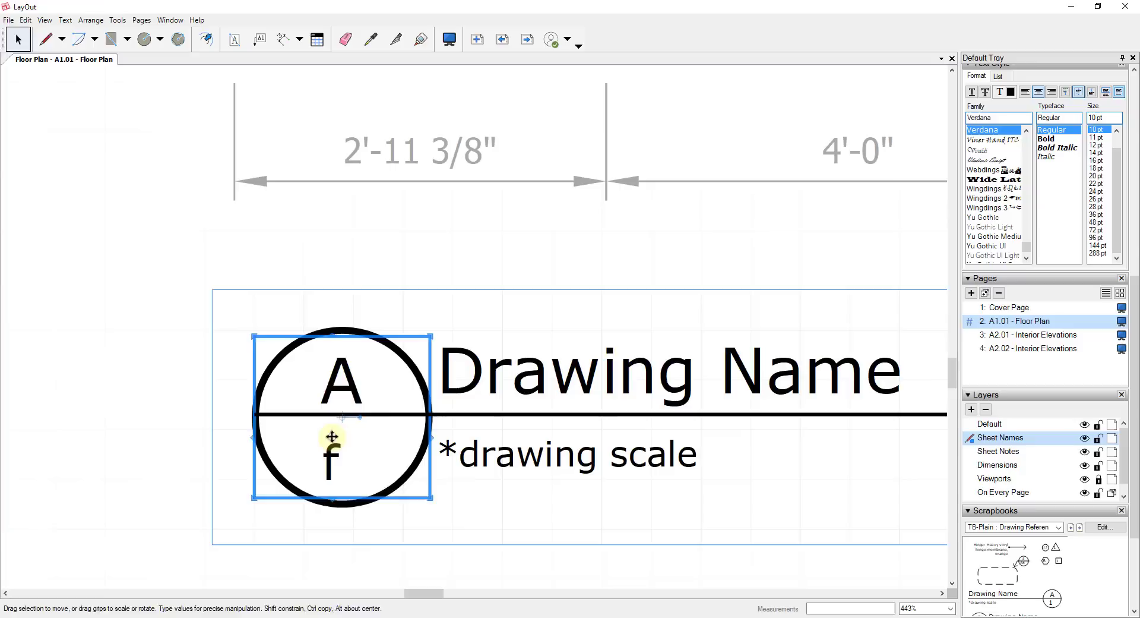
pyautogui.doubleClick(332, 436)
pyautogui.click(356, 453)
pyautogui.doubleClick(333, 454)
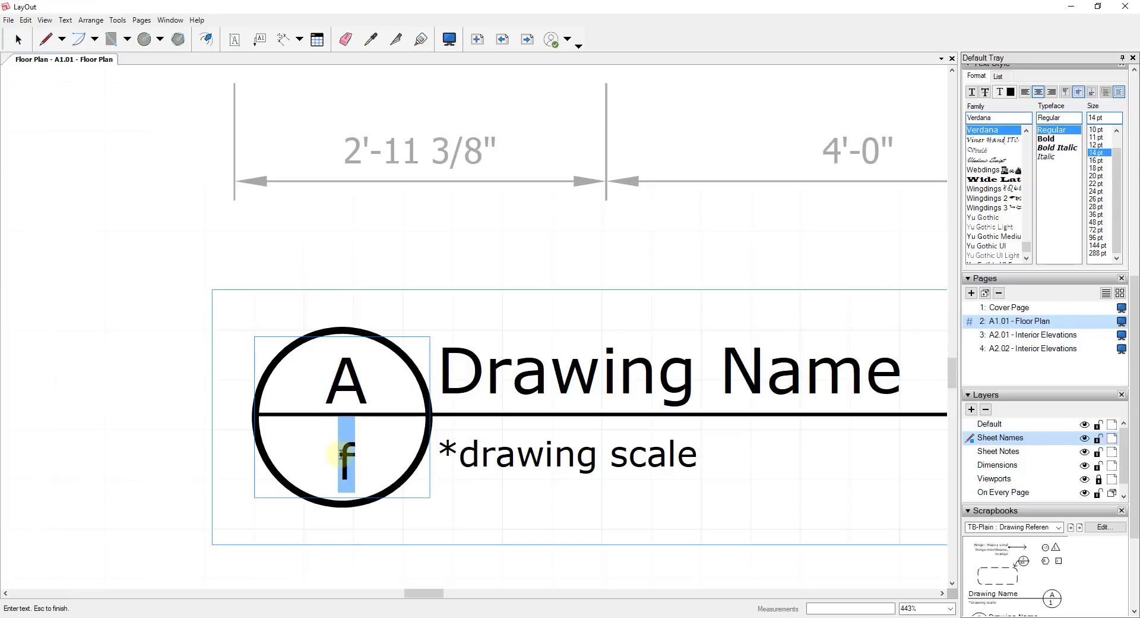
pyautogui.write('1.01')
pyautogui.press('Escape')
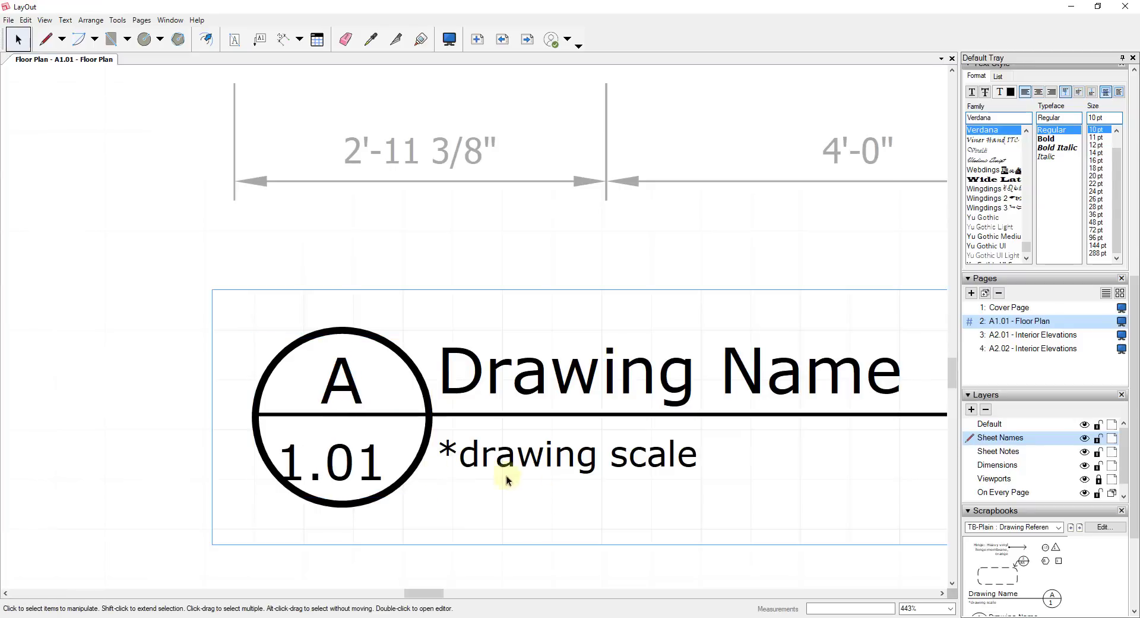
pyautogui.scroll(-3, 325, 455)
pyautogui.click(325, 454)
pyautogui.moveTo(324, 453); pyautogui.dragTo(324, 453)
# Step: Replace the Drawing Name placeholder in the title with Floor Plan
pyautogui.click(491, 398)
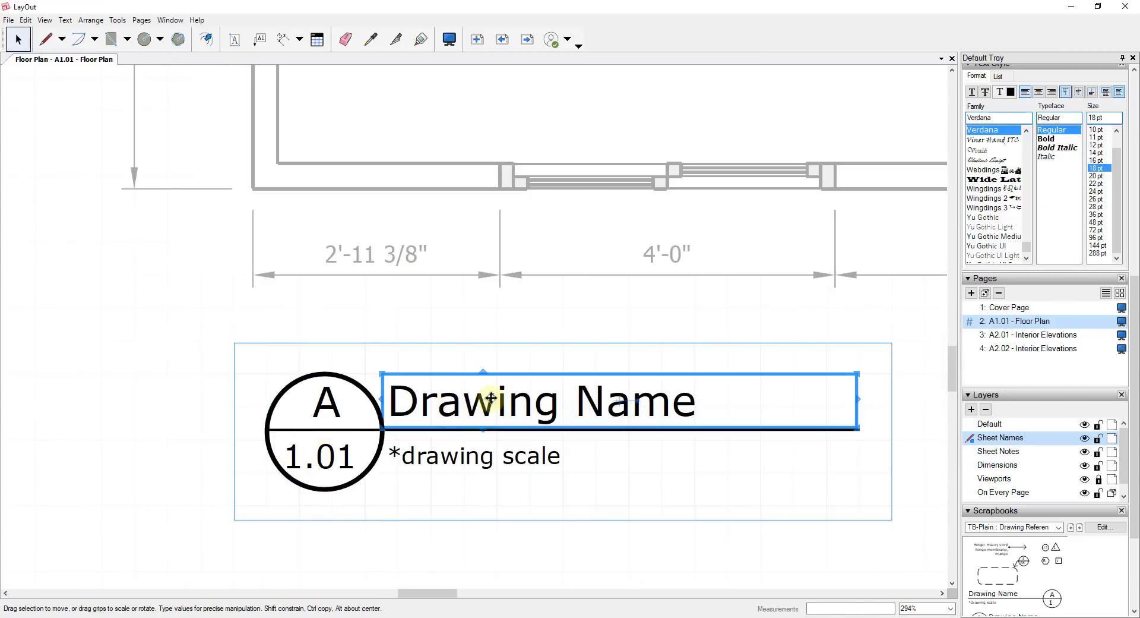
pyautogui.doubleClick(490, 398)
pyautogui.write('F')
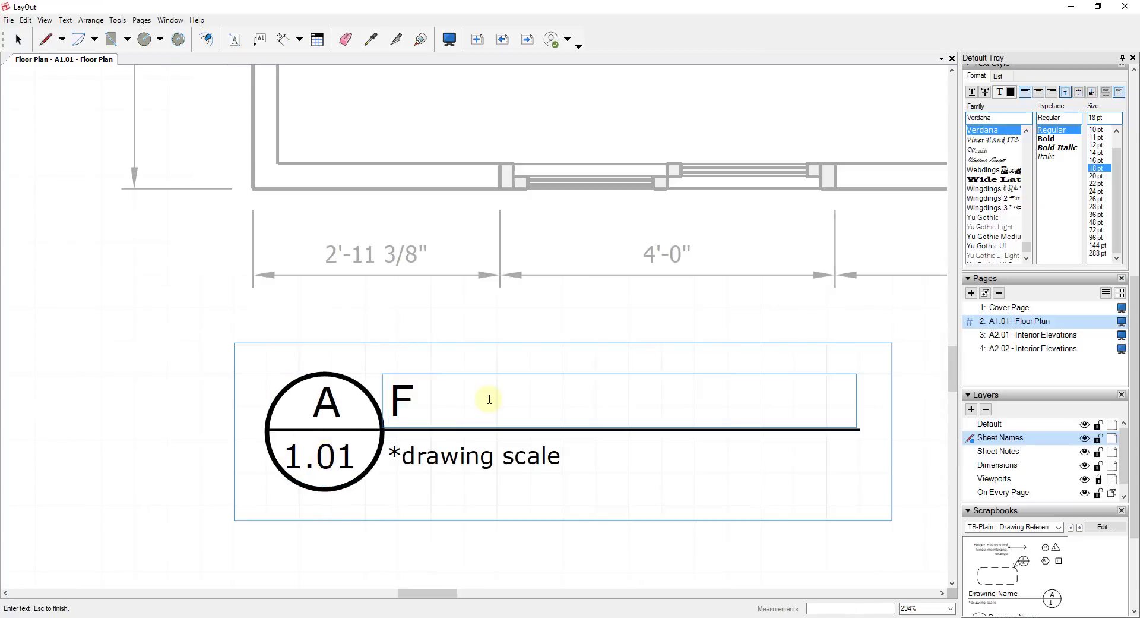
pyautogui.write('loor Plan')
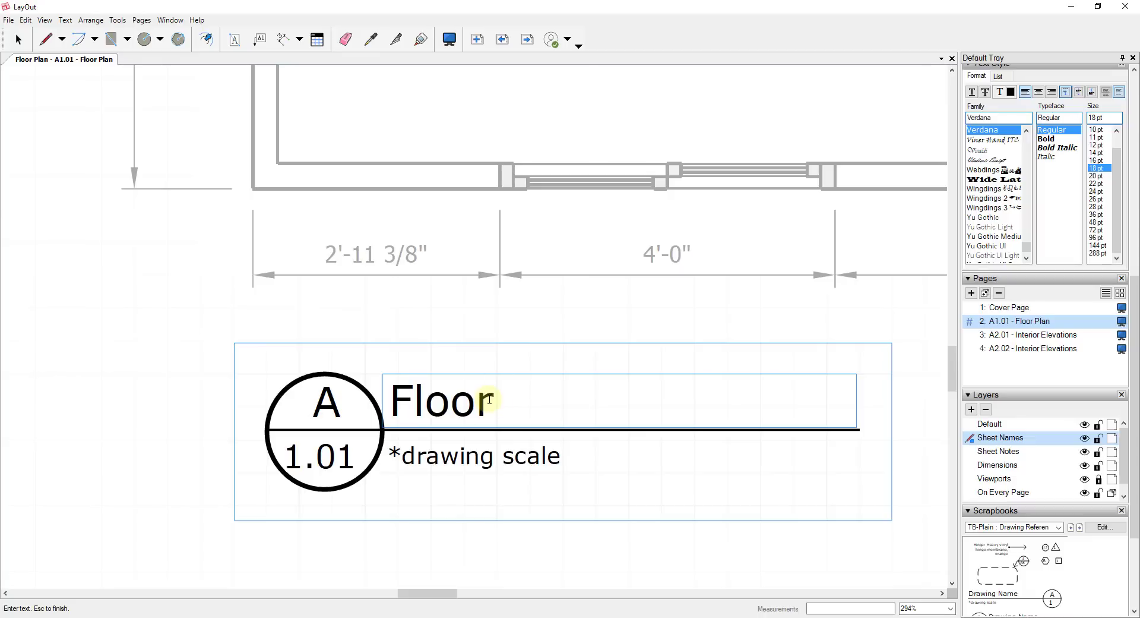
pyautogui.press('Escape')
pyautogui.click(496, 458)
pyautogui.press('Escape')
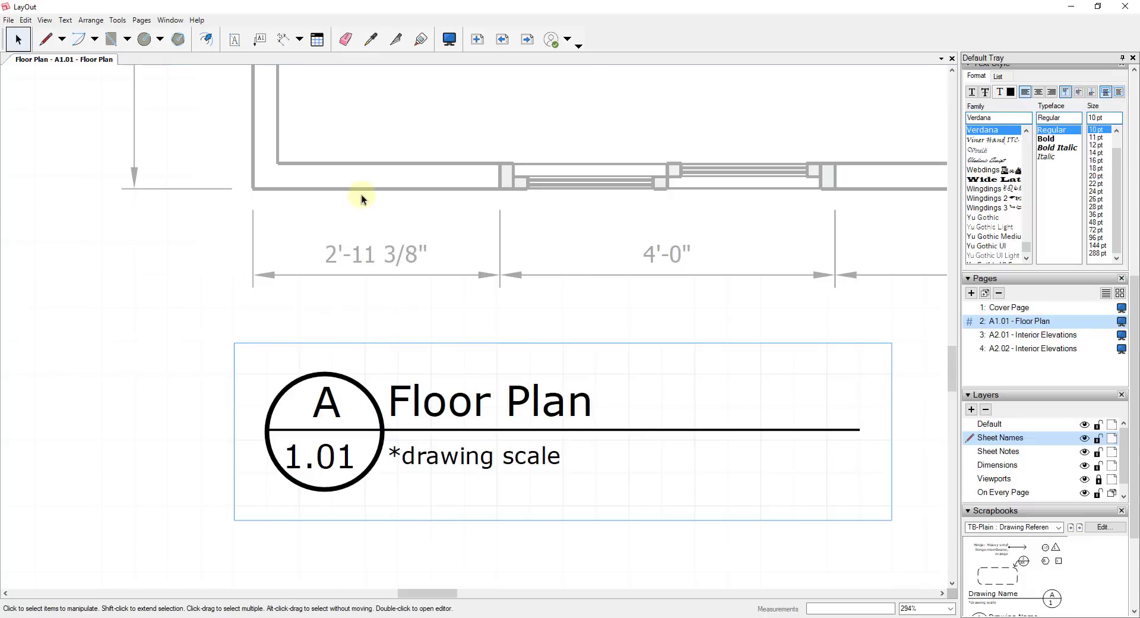
# Step: Check the floor plan viewport's drawing scale in its SketchUp Model settings and relock the Viewports layer
pyautogui.scroll(-3, 365, 188)
pyautogui.scroll(-5, 372, 188)
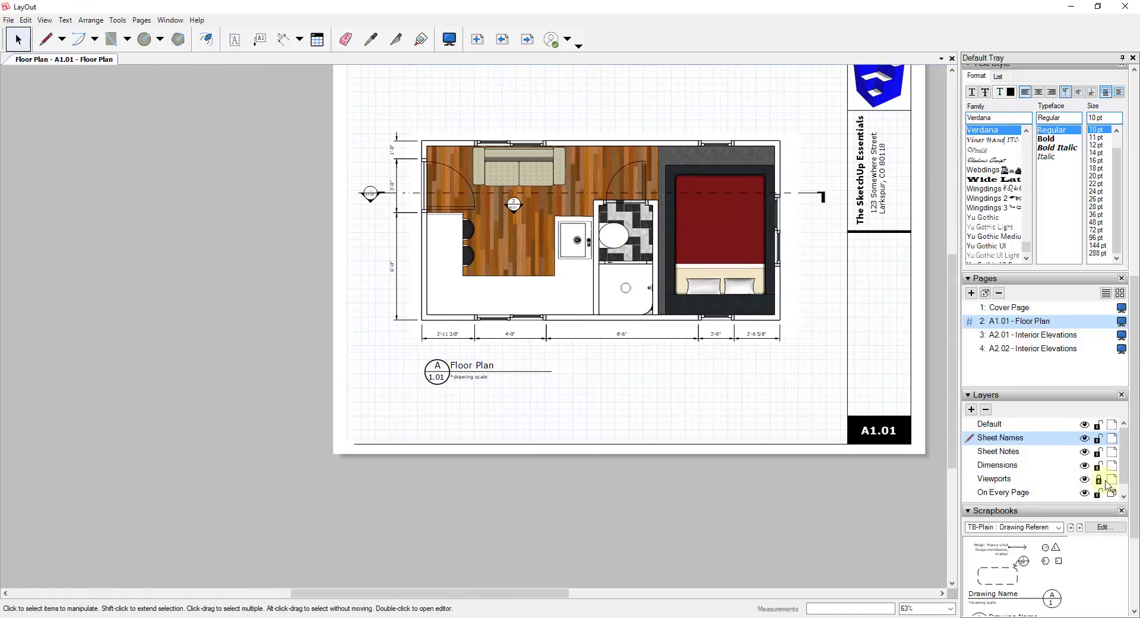
pyautogui.click(672, 219)
pyautogui.scroll(5, 1026, 246)
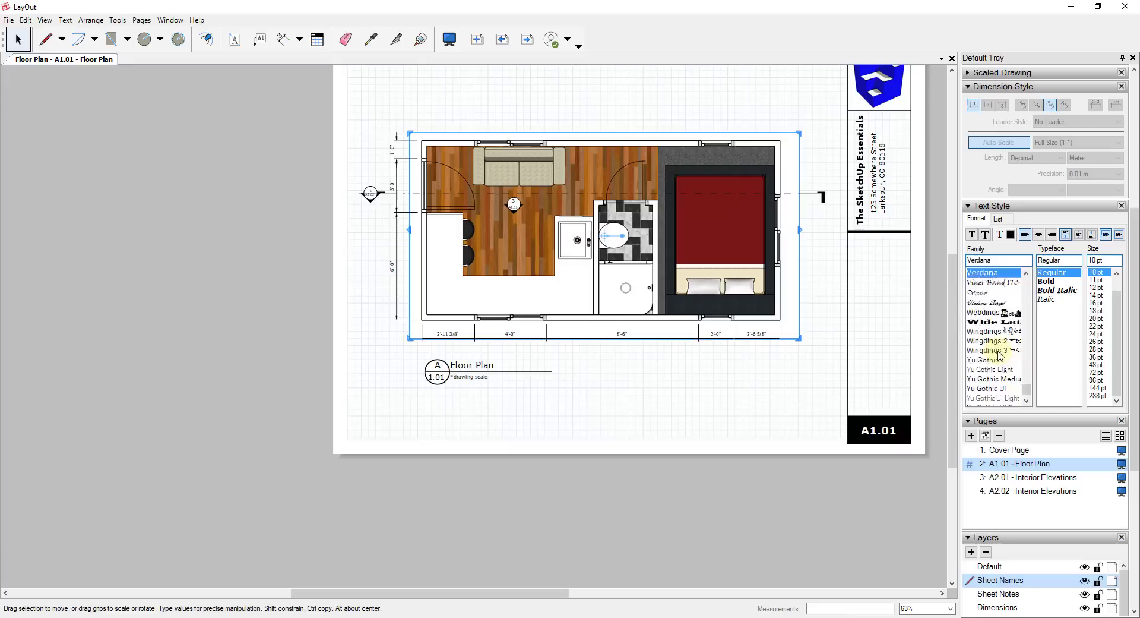
pyautogui.scroll(3, 1030, 181)
pyautogui.scroll(1, 710, 177)
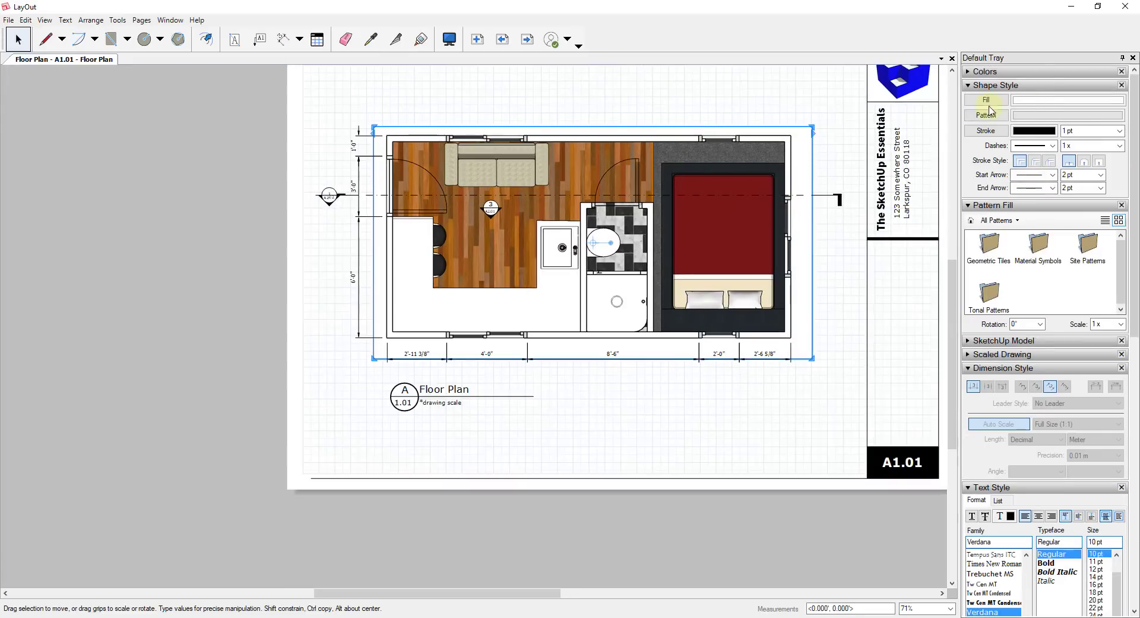
pyautogui.click(970, 206)
pyautogui.click(968, 219)
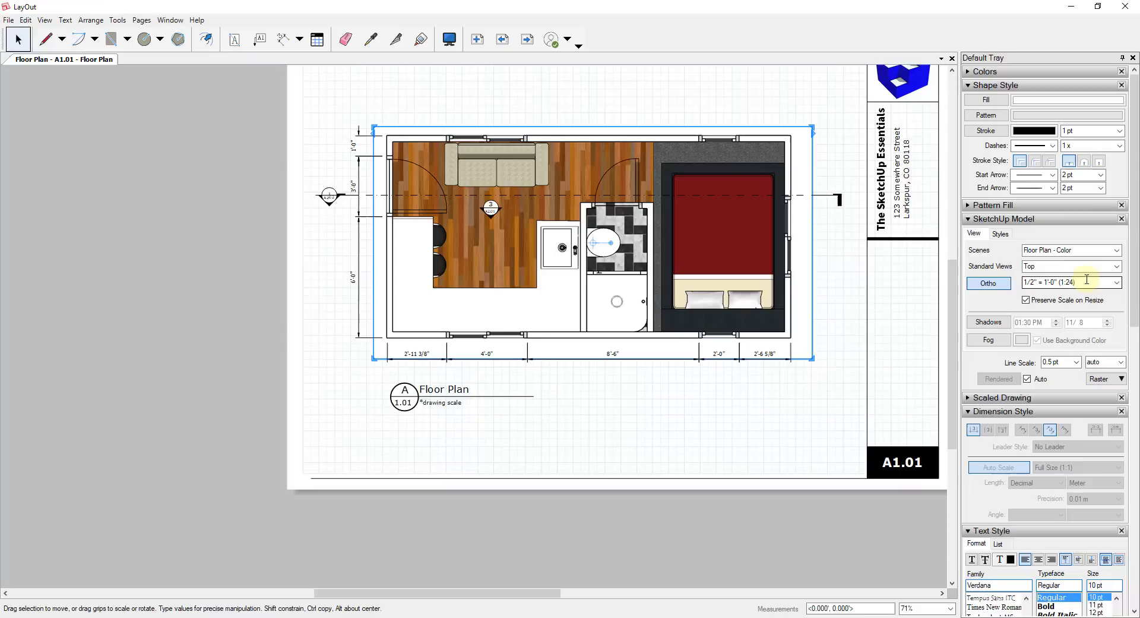
pyautogui.scroll(-3, 1082, 442)
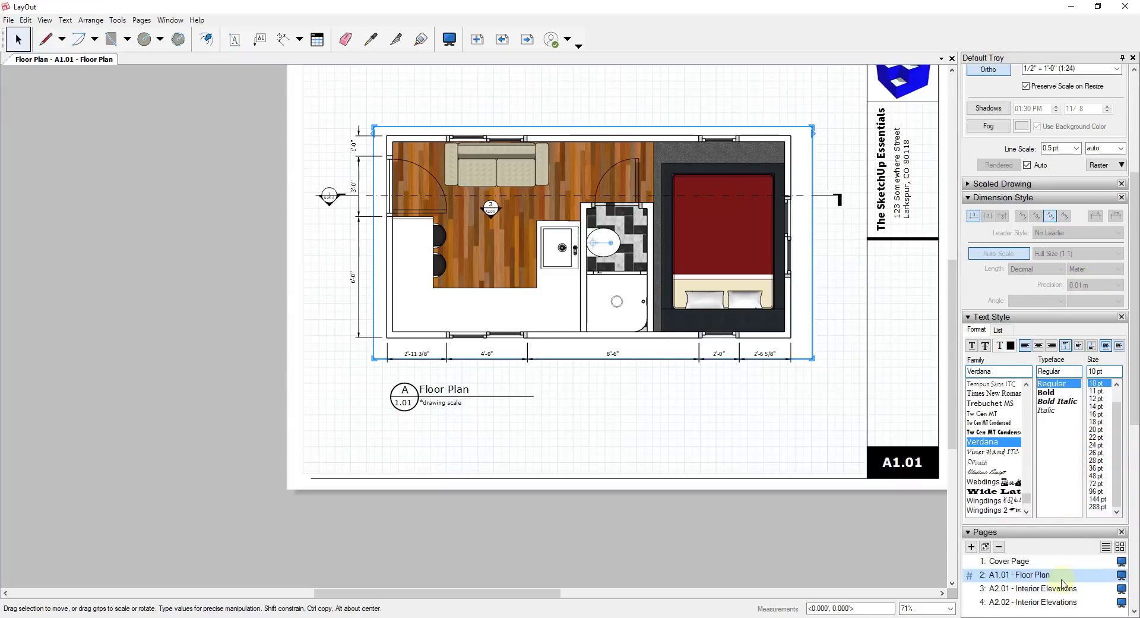
pyautogui.scroll(-2, 1063, 585)
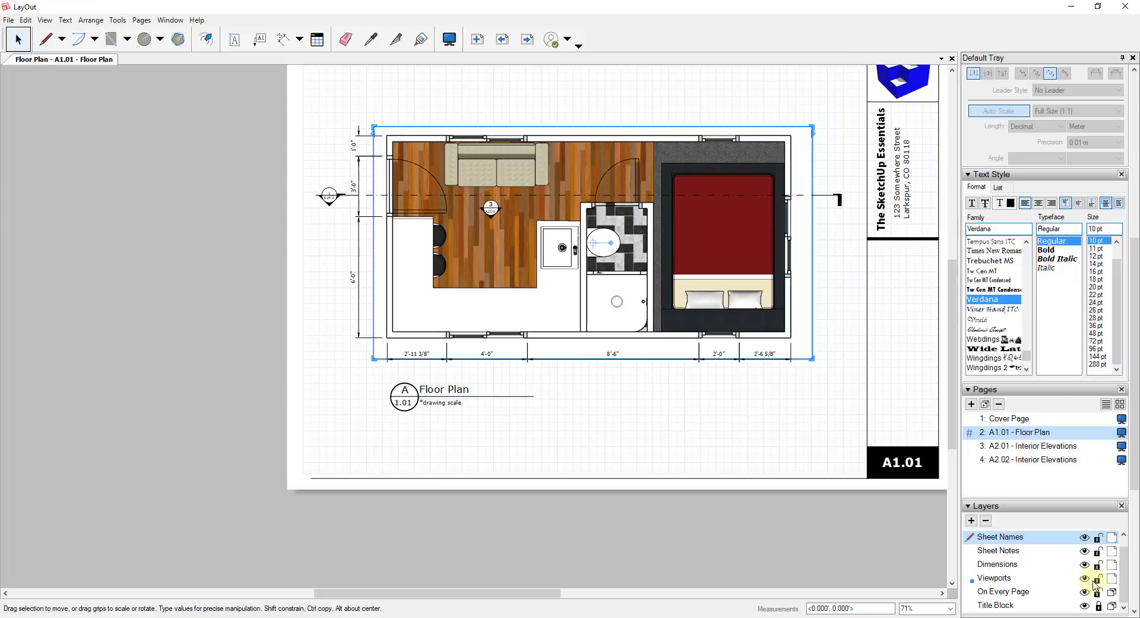
pyautogui.click(1097, 579)
# Step: Replace the drawing scale placeholder in the title, keeping its asterisk, with 1/2" = 1'0" and finish editing the text
pyautogui.doubleClick(457, 402)
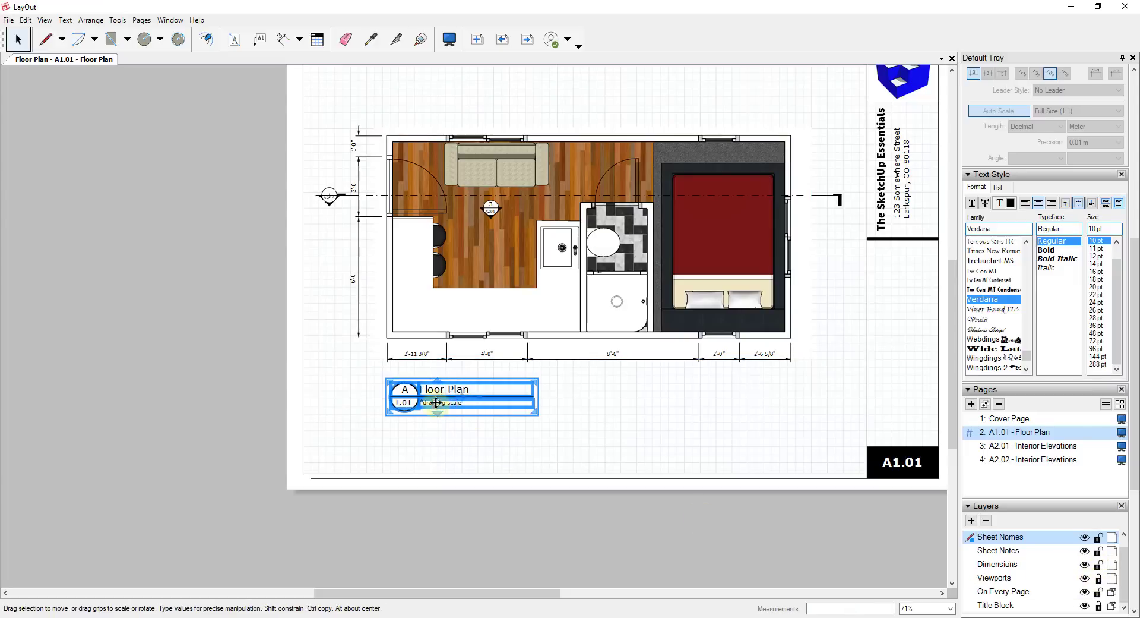
pyautogui.scroll(5, 457, 402)
pyautogui.moveTo(377, 389); pyautogui.dragTo(670, 382)
pyautogui.write('1/2" = 1\'0"')
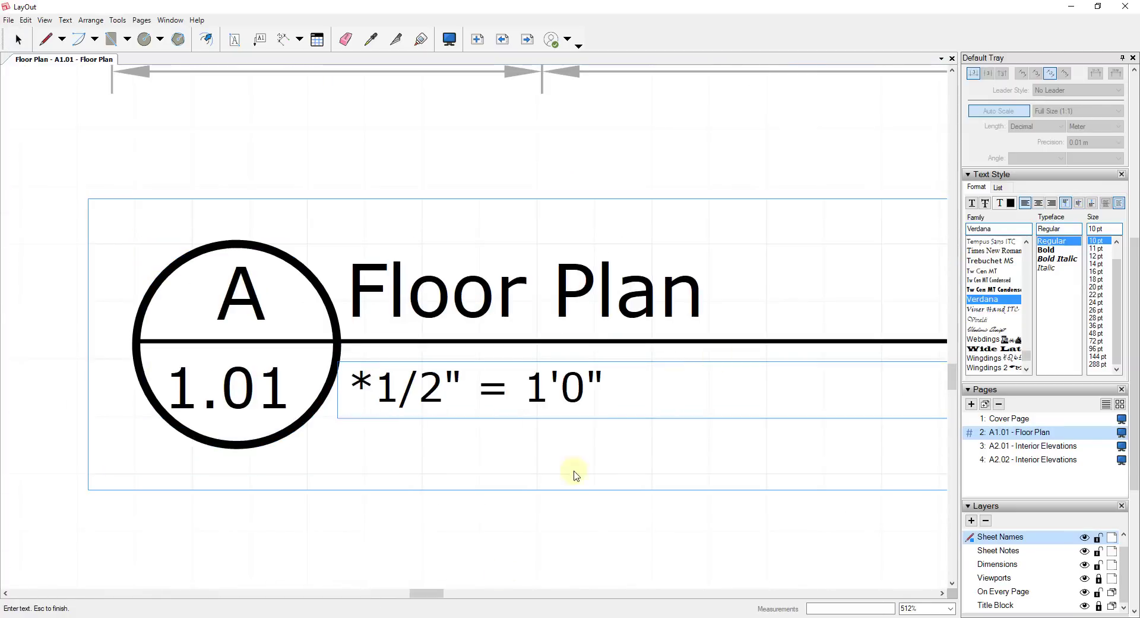
pyautogui.press('Escape')
pyautogui.scroll(-10, 439, 433)
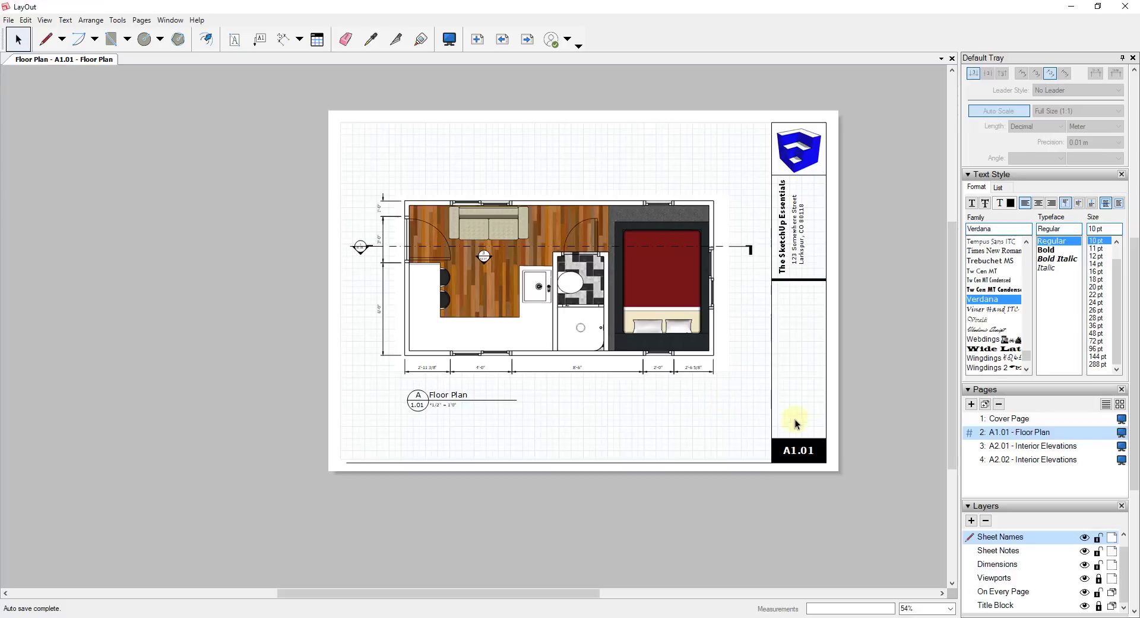
# Step: Add a text box reading Floor Plan across the title block column, directly above the A1.01 sheet number
pyautogui.scroll(-2, 1078, 481)
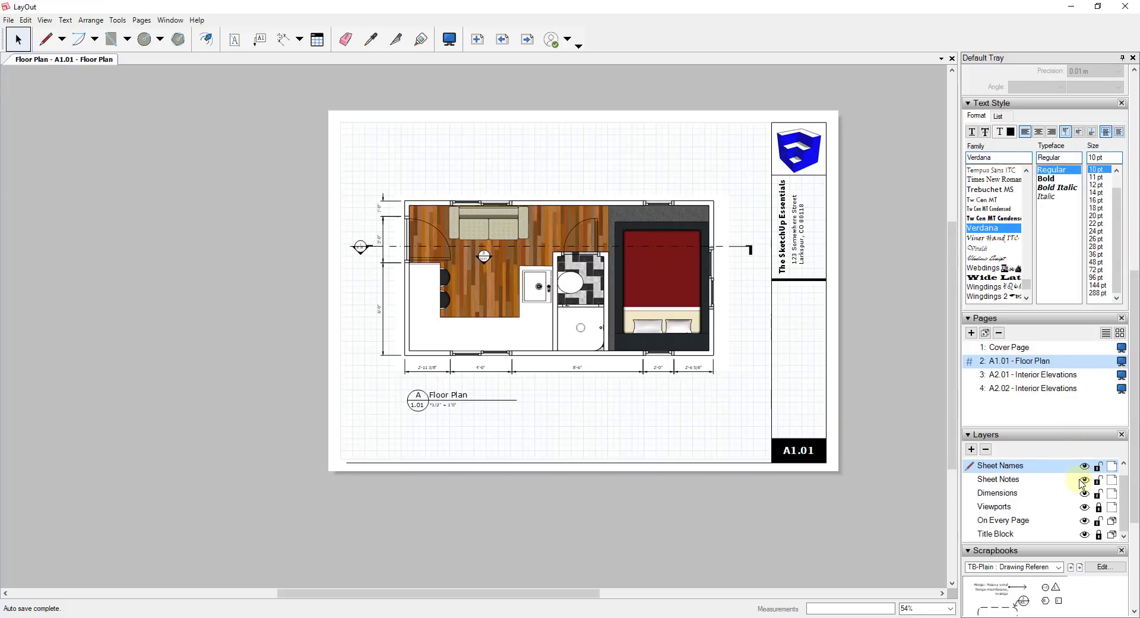
pyautogui.scroll(1, 909, 496)
pyautogui.scroll(-2, 901, 481)
pyautogui.scroll(5, 891, 428)
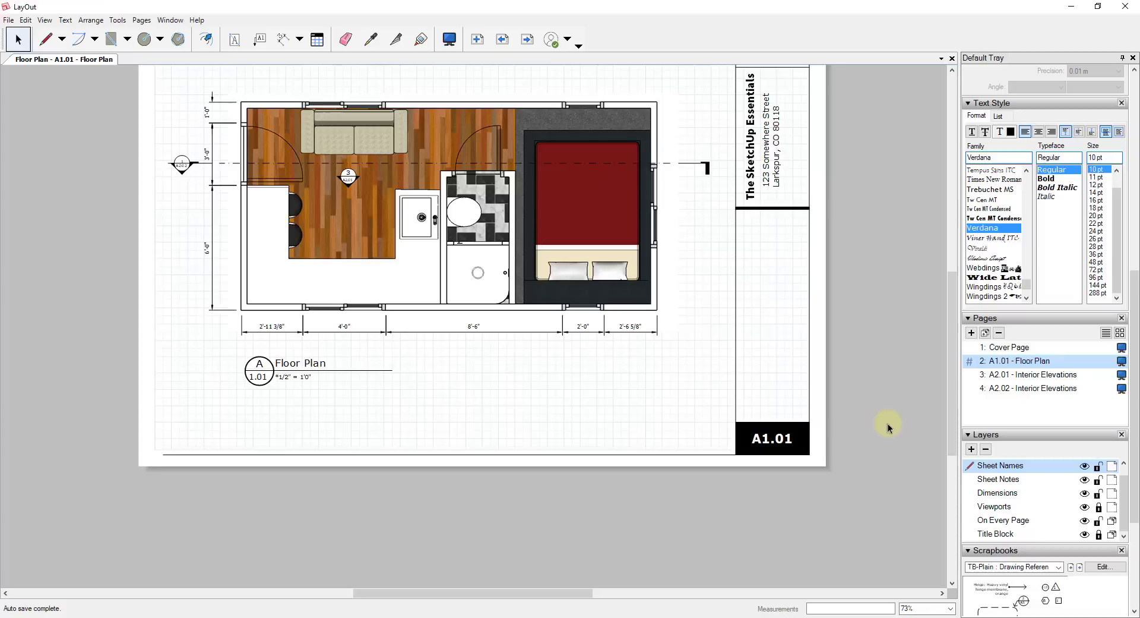
pyautogui.scroll(3, 784, 405)
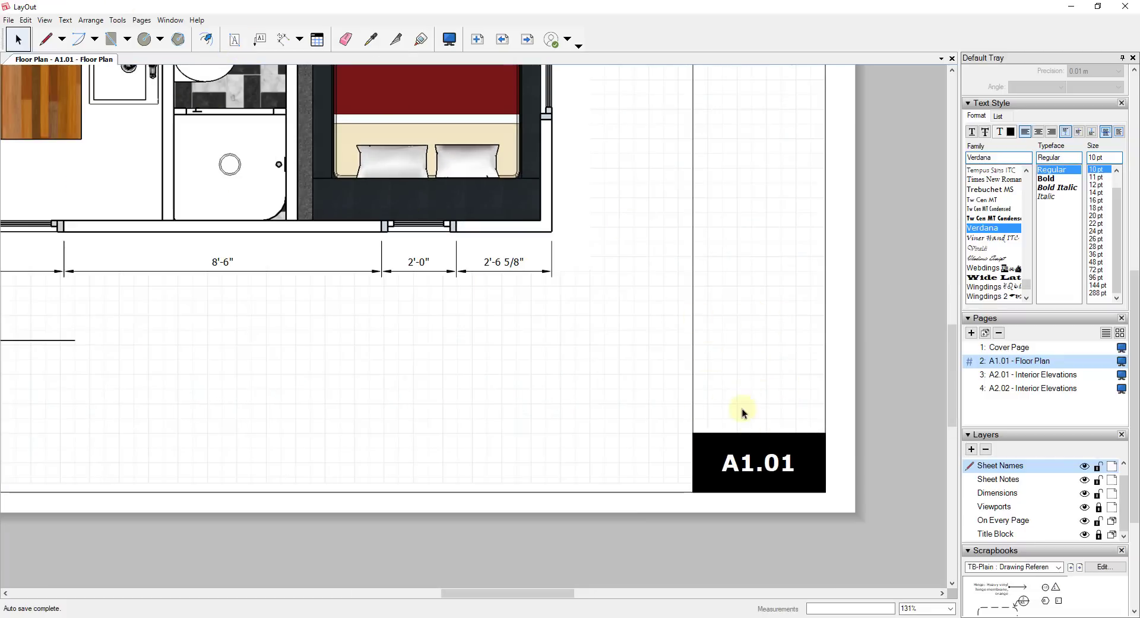
pyautogui.scroll(-4, 751, 407)
pyautogui.scroll(1, 775, 402)
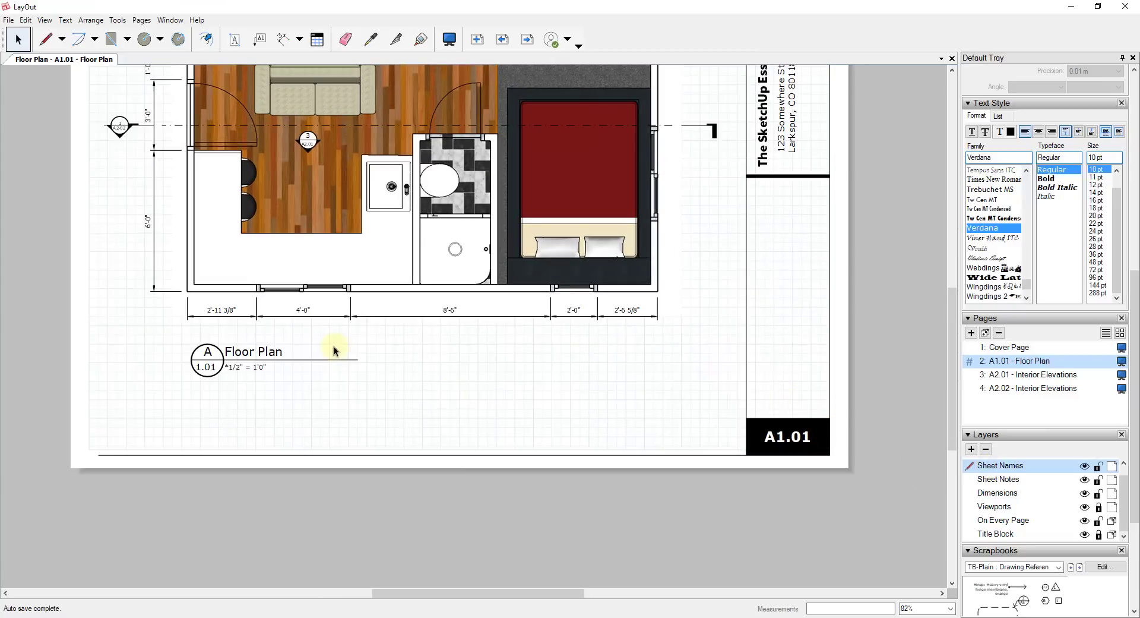
pyautogui.click(256, 354)
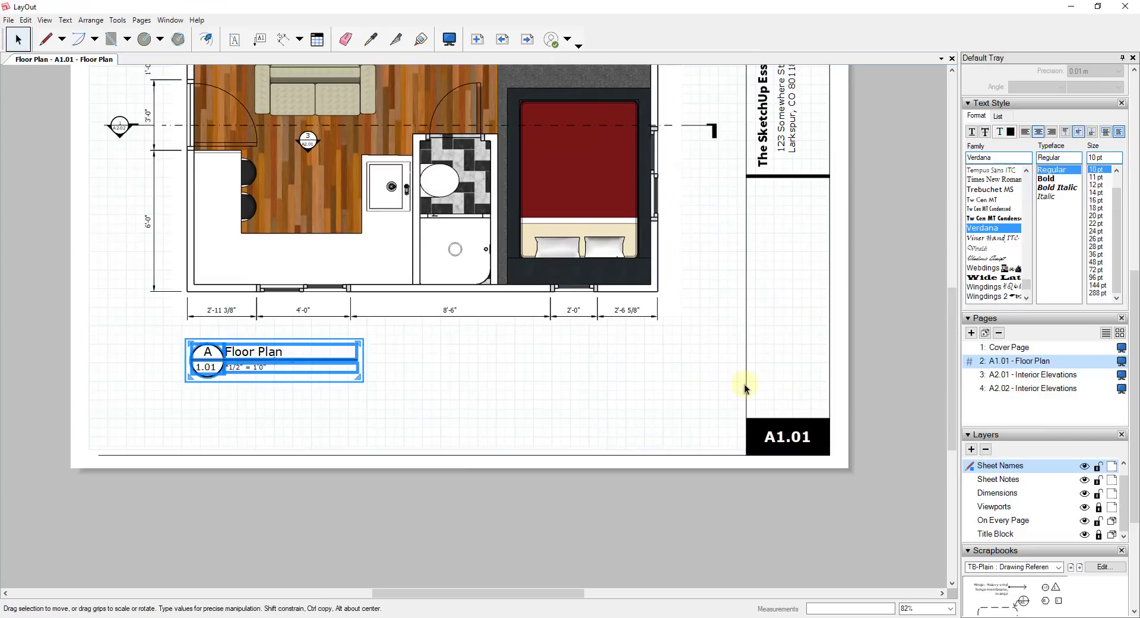
pyautogui.press('t')
pyautogui.scroll(-1, 746, 386)
pyautogui.moveTo(766, 410); pyautogui.dragTo(848, 378)
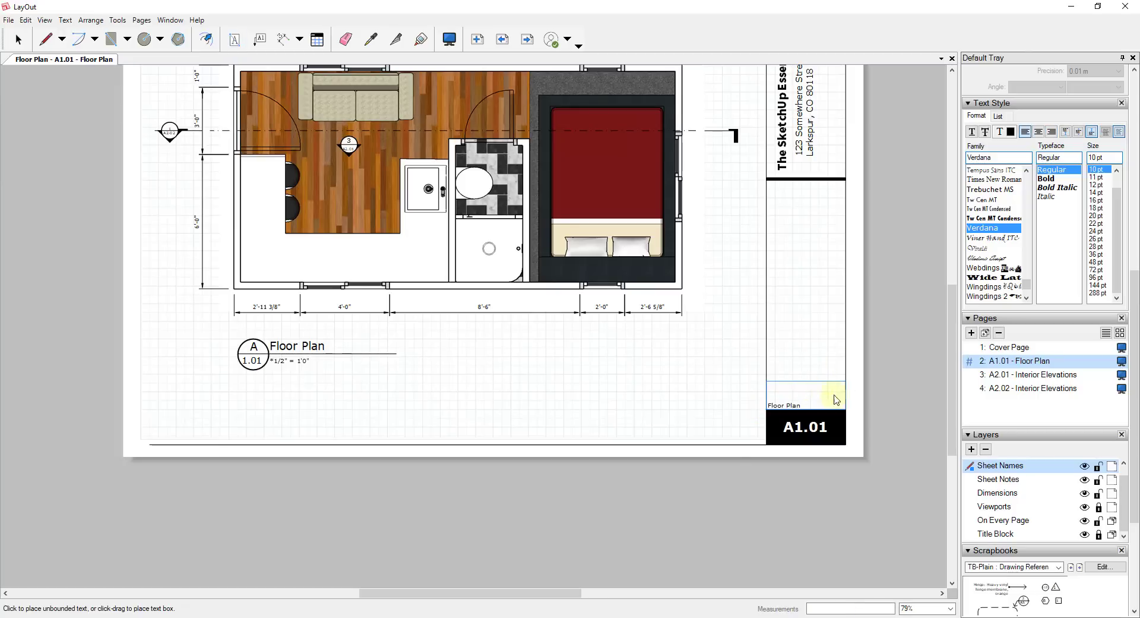
# Step: Centre the title block's Floor Plan text, set it to 24 pt and shift it slightly upward
pyautogui.hotkey('ctrl', 'a')
pyautogui.click(1038, 131)
pyautogui.click(1097, 230)
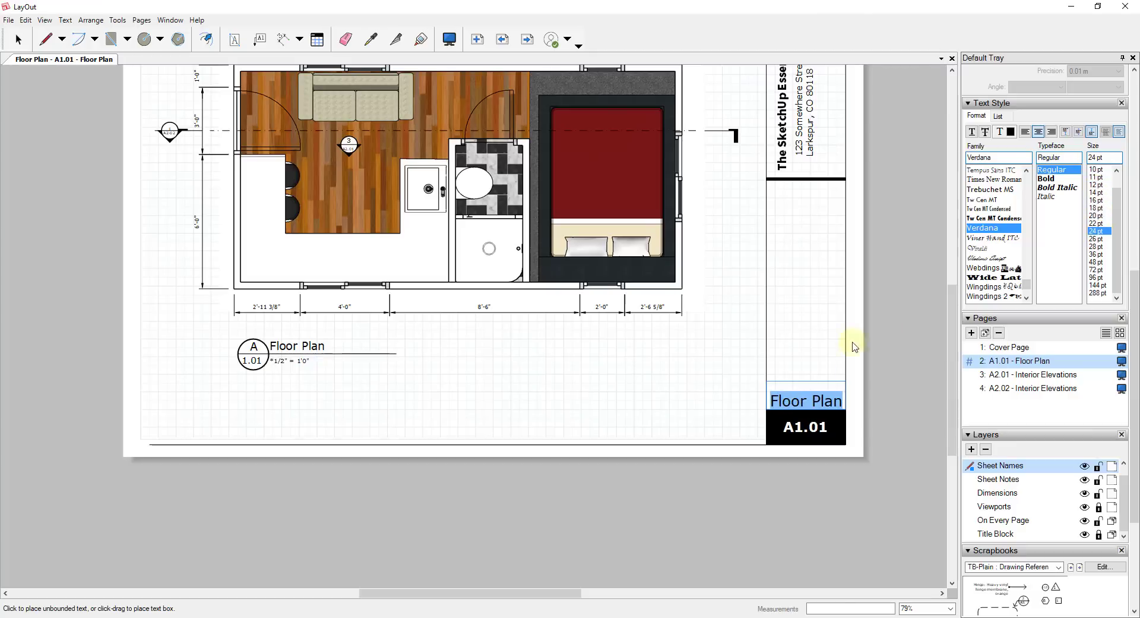
pyautogui.press('Escape')
pyautogui.moveTo(820, 410)
pyautogui.mouseDown()
pyautogui.moveTo(821, 395)
pyautogui.moveTo(820, 409)
pyautogui.mouseUp()
pyautogui.click(859, 411)
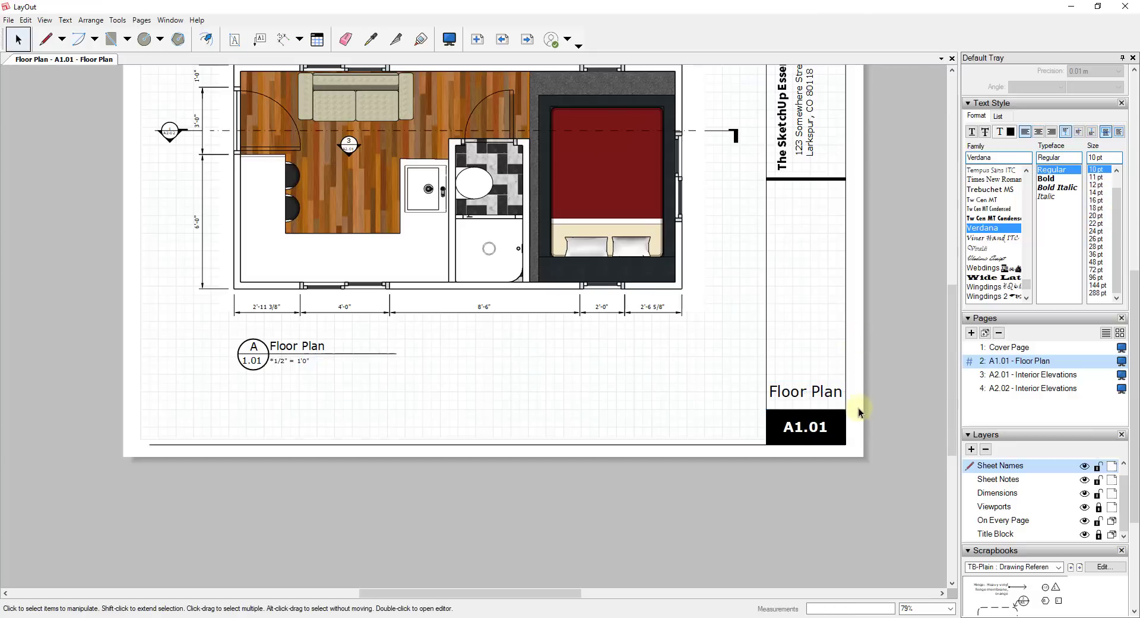
# Step: Move the title block's Floor Plan text slightly down, closer to the A1.01 sheet number box
pyautogui.scroll(-2, 846, 437)
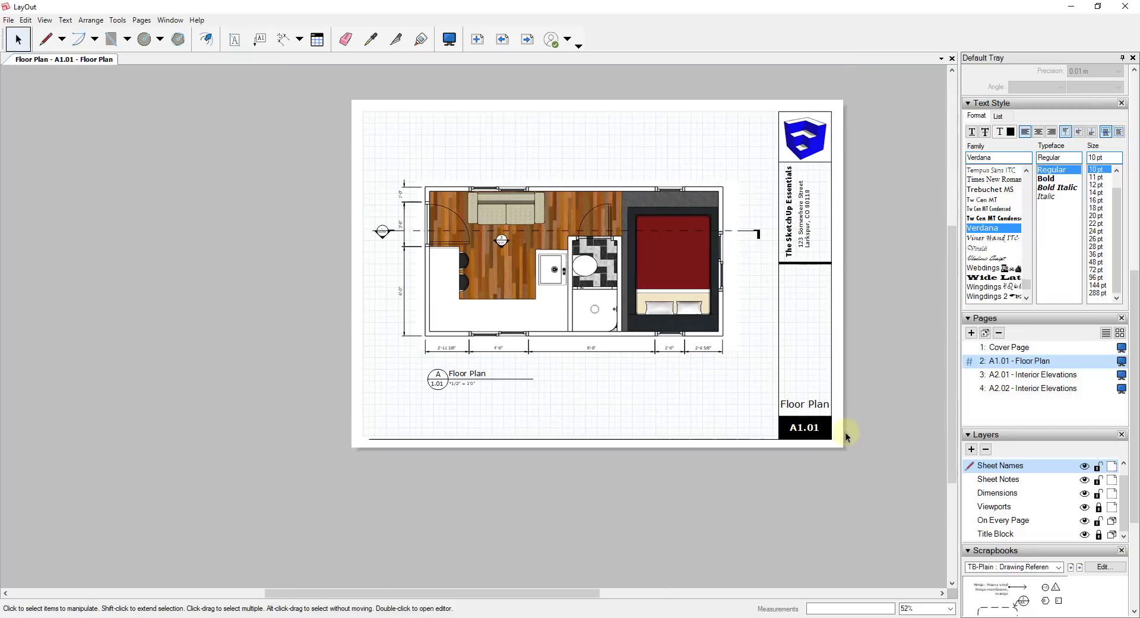
pyautogui.scroll(1, 846, 437)
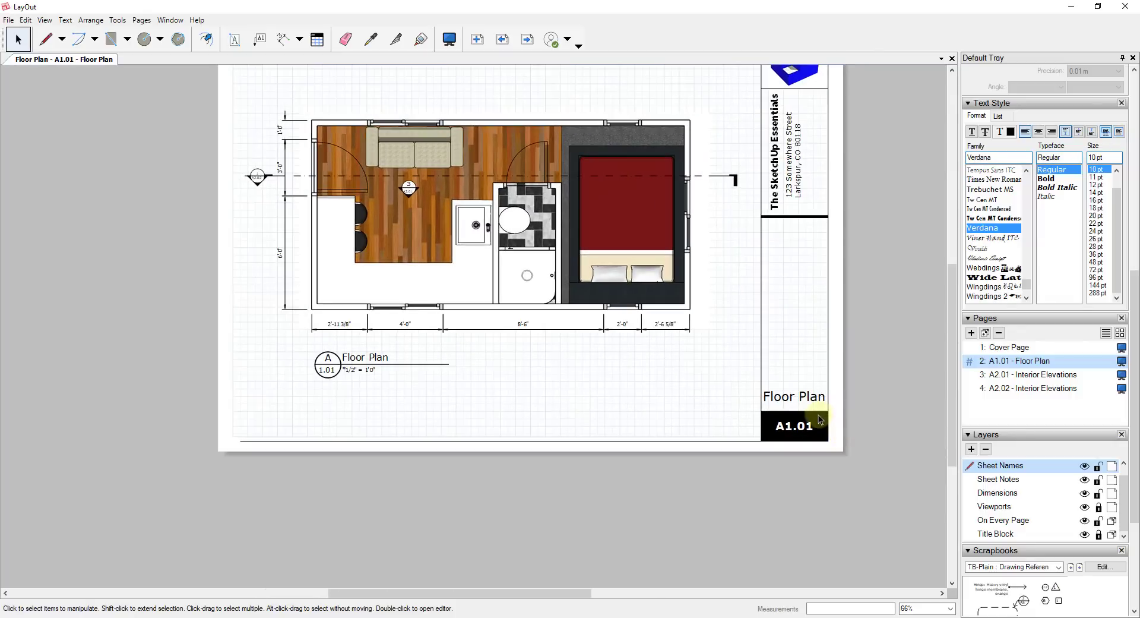
pyautogui.click(809, 398)
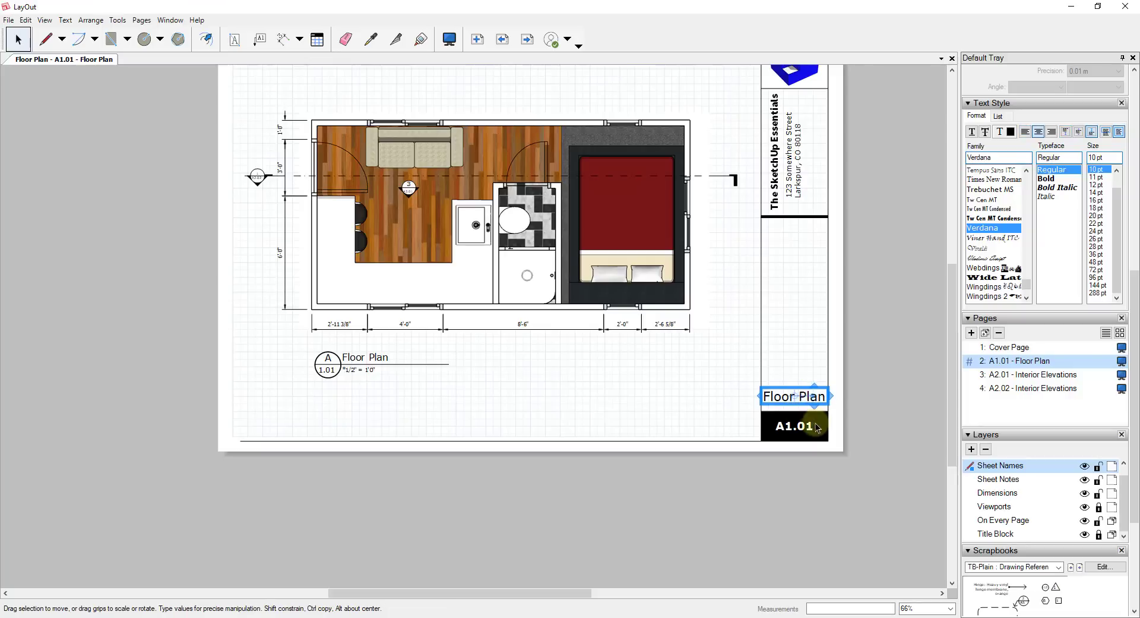
pyautogui.moveTo(806, 437); pyautogui.dragTo(837, 433)
pyautogui.click(837, 434)
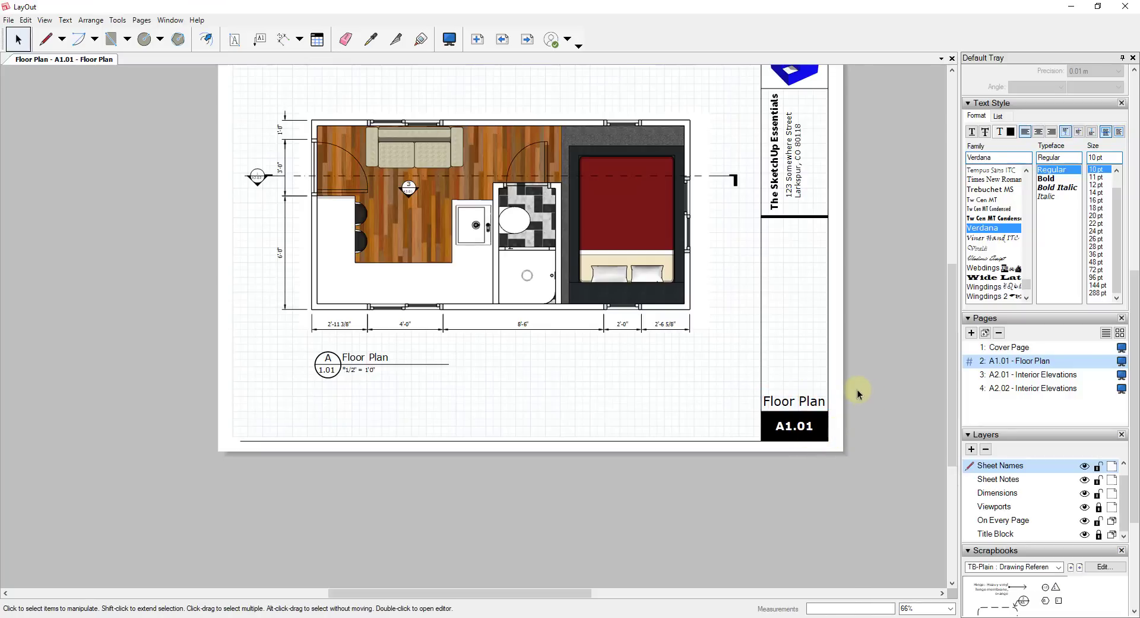
pyautogui.scroll(-2, 832, 397)
pyautogui.scroll(1, 828, 297)
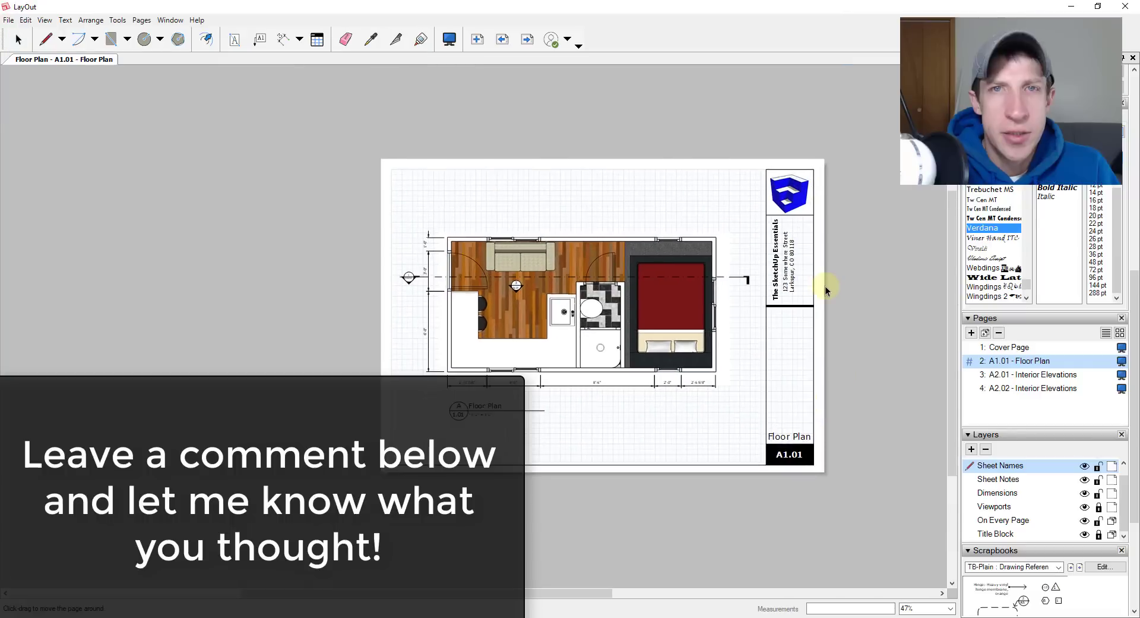